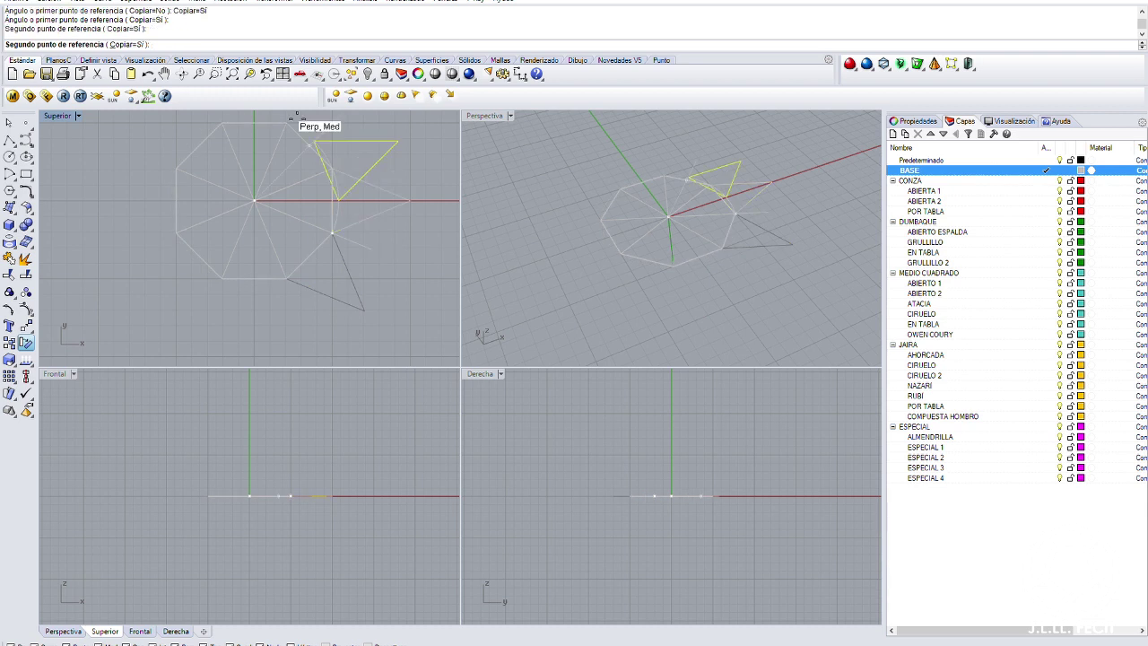
Finish placing rotated copies of the triangle around the central octagon to complete the eight-pointed star
click(177, 232)
click(223, 278)
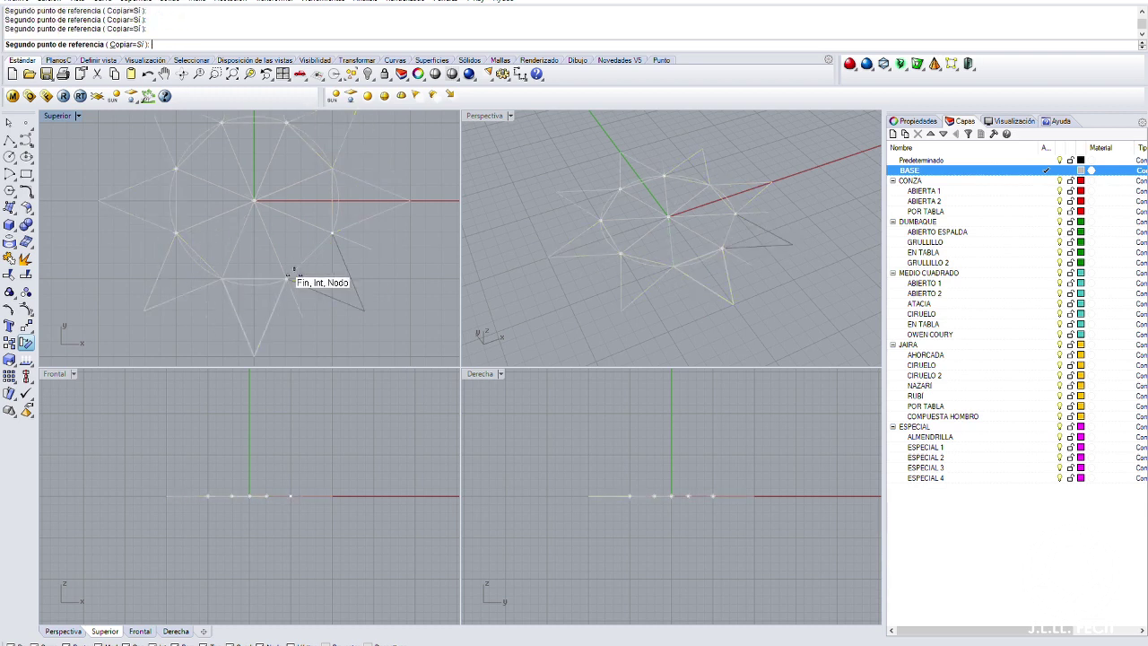
click(285, 278)
key(Return)
Make MEDIO CUADRADO the current layer and draw a closed triangular polyline in the lower-right gap between two star points
scroll(295, 285, down, 4)
scroll(615, 192, up, 2)
scroll(267, 296, up, 2)
click(270, 296)
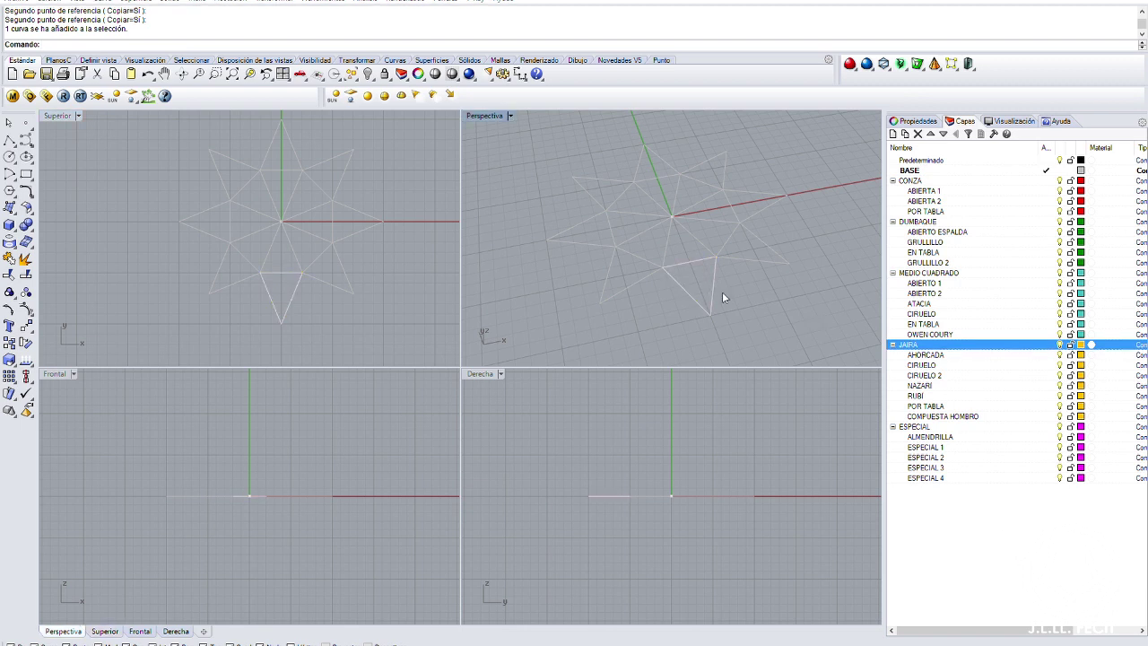
right_drag(270, 296, 251, 264)
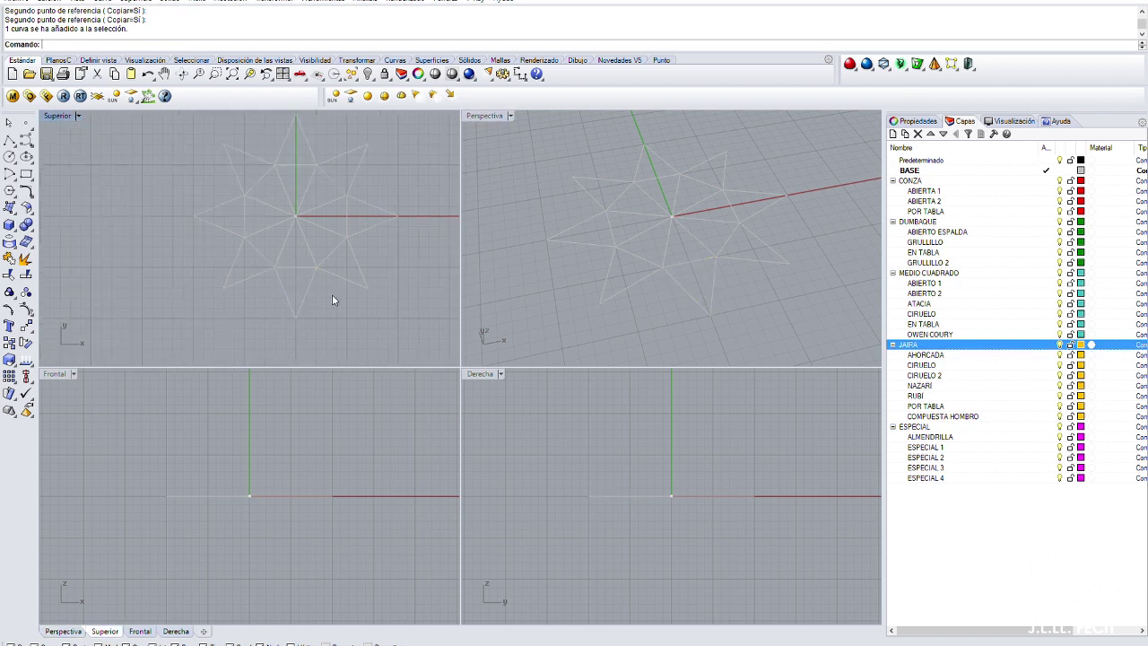
click(988, 180)
click(990, 271)
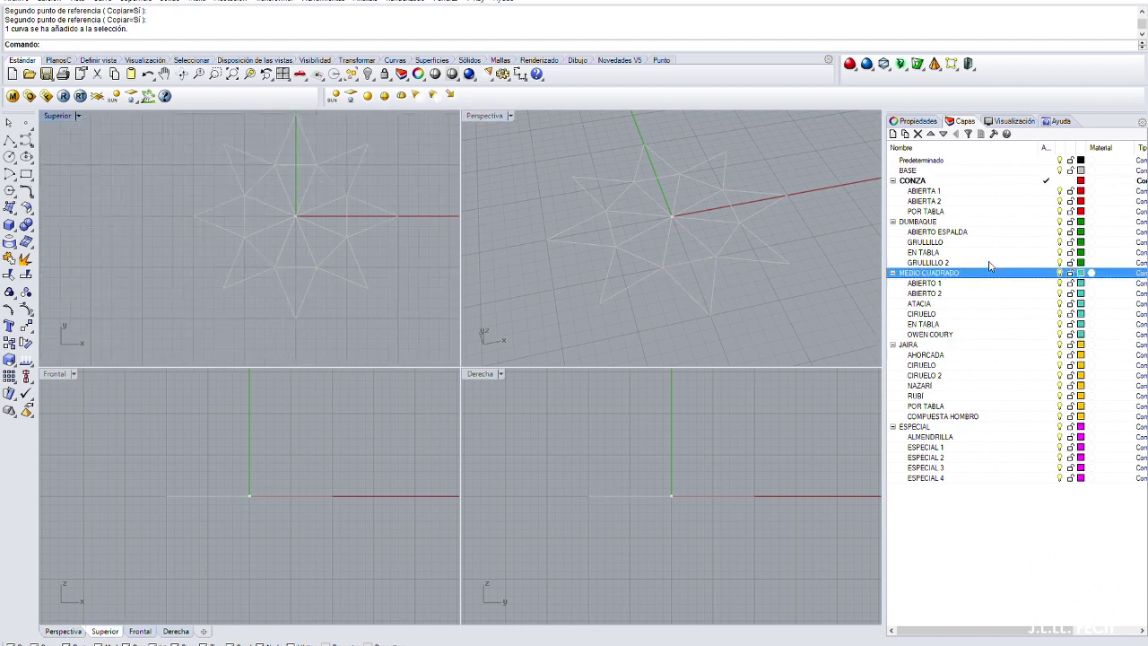
click(317, 267)
click(366, 288)
click(296, 317)
click(316, 267)
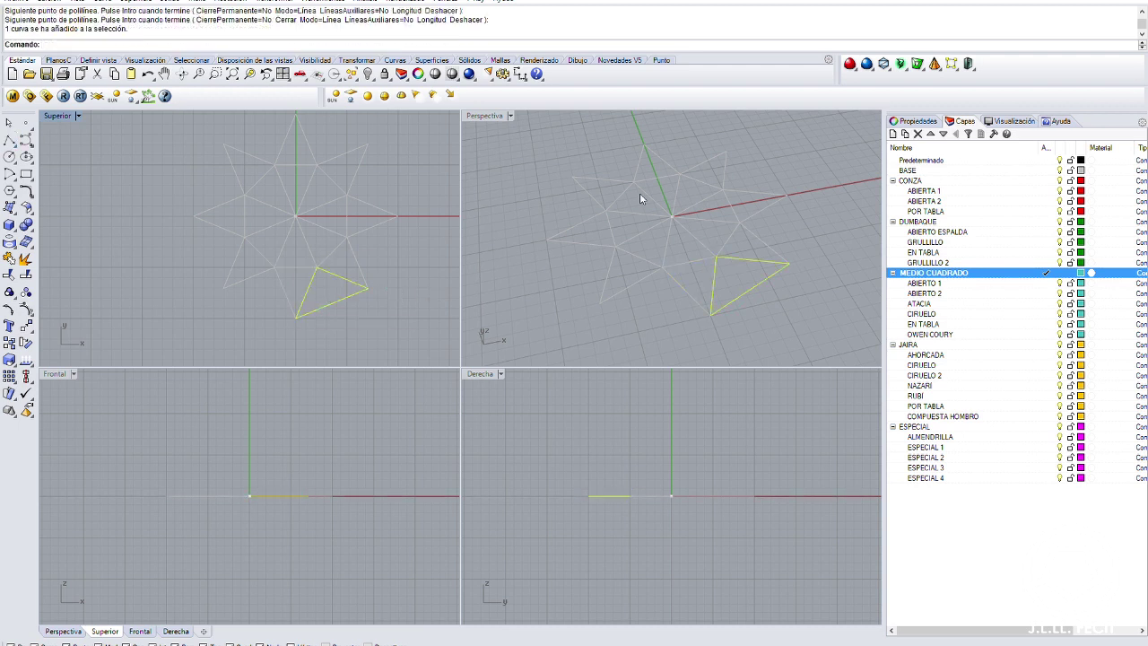
Rotate copies of the gap triangle about the star's centre to fill every gap between the star points
click(357, 285)
click(25, 357)
click(295, 216)
click(398, 215)
click(367, 143)
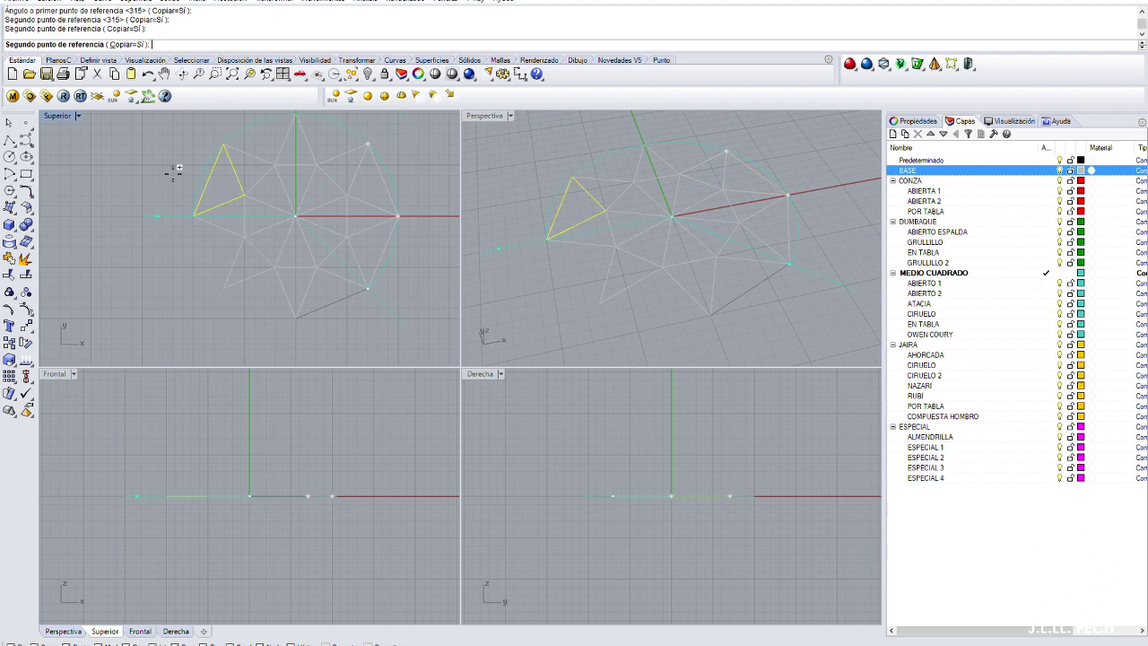
click(296, 114)
key(Return)
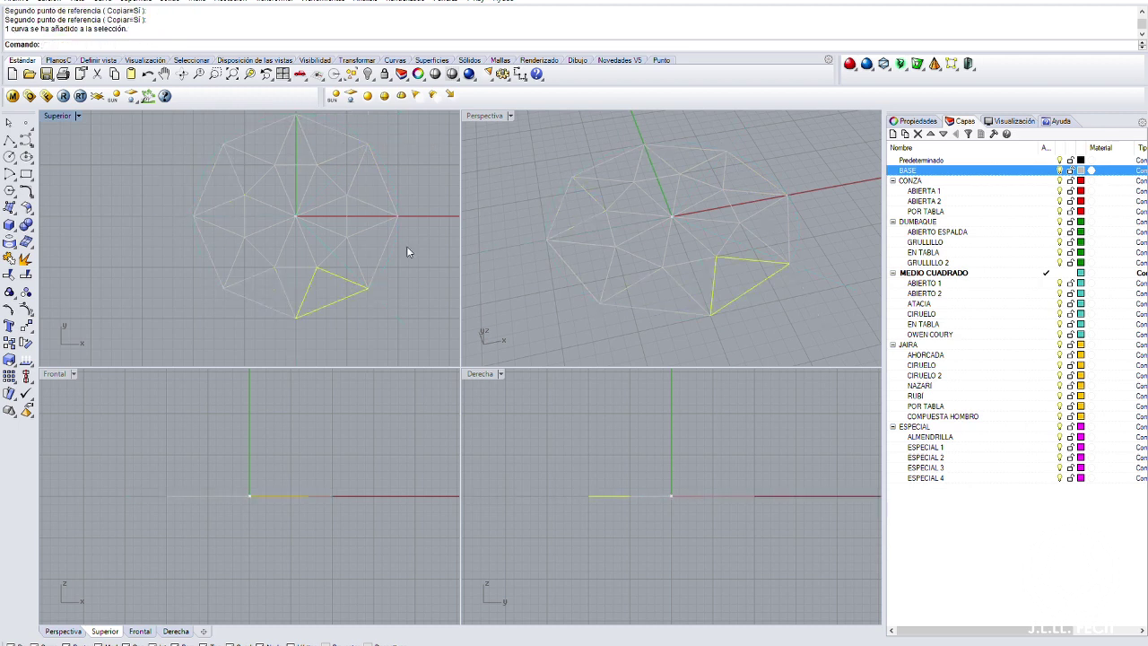
Rotate a copy of the whole pattern about its centre until the outer lower edge is horizontal, and delete the unrotated original
click(649, 250)
drag(402, 318, 184, 110)
click(25, 341)
click(296, 216)
click(323, 271)
click(308, 332)
key(Delete)
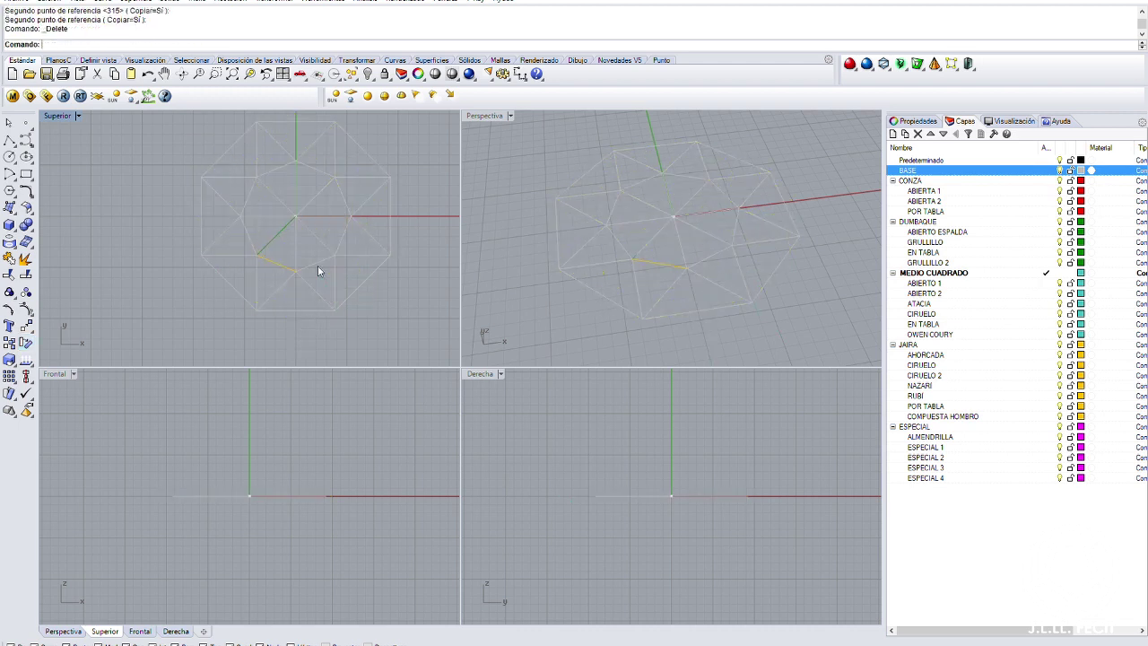
Mirror the bottom triangle across the outer octagon's lower horizontal edge
right_drag(286, 267, 302, 257)
click(295, 316)
click(244, 320)
click(323, 275)
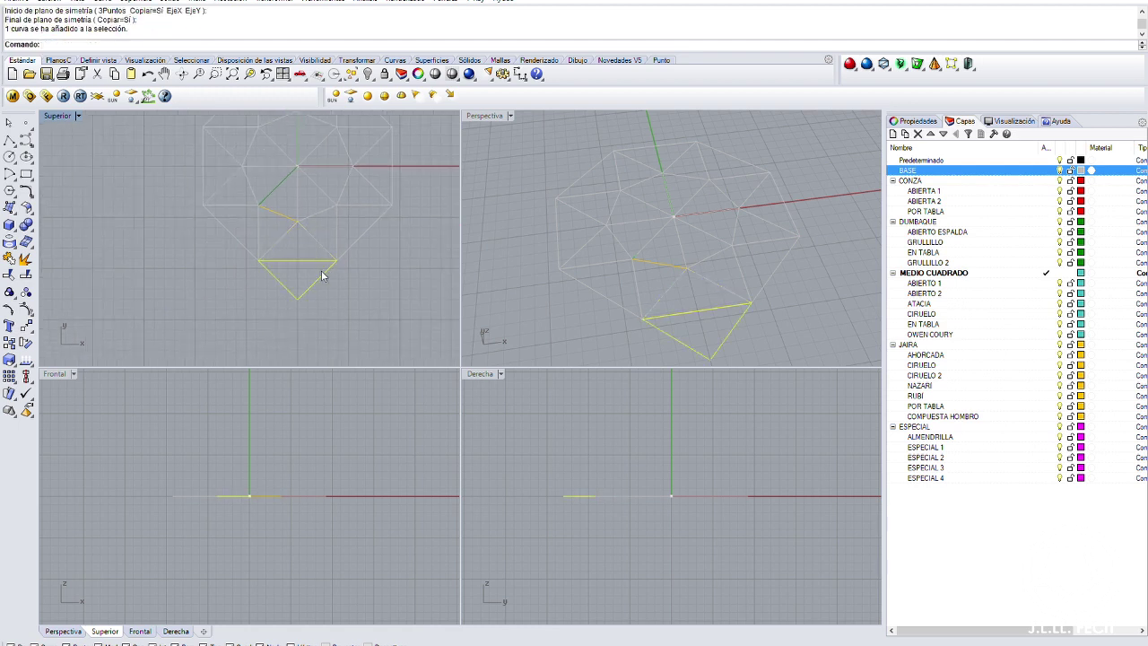
Mirror the new triangle across a horizontal line through its tip and move the result's apex to the octagon's lower-right corner
right_click(325, 276)
click(297, 298)
click(240, 298)
drag(298, 298, 336, 260)
key(Return)
right_drag(359, 312, 321, 315)
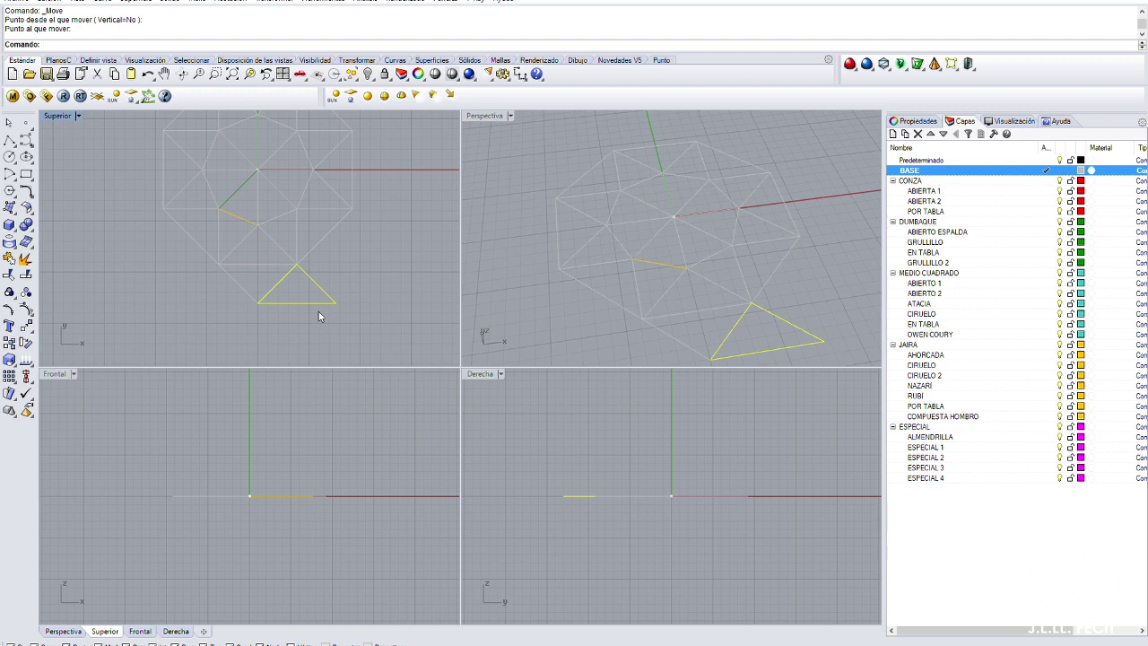
Copy a narrow central triangle to the new triangle's apex, rotated to fit against its slanted side, removing the unrotated copy
drag(258, 224, 336, 303)
click(26, 343)
click(336, 303)
click(297, 264)
key(Escape)
key(Delete)
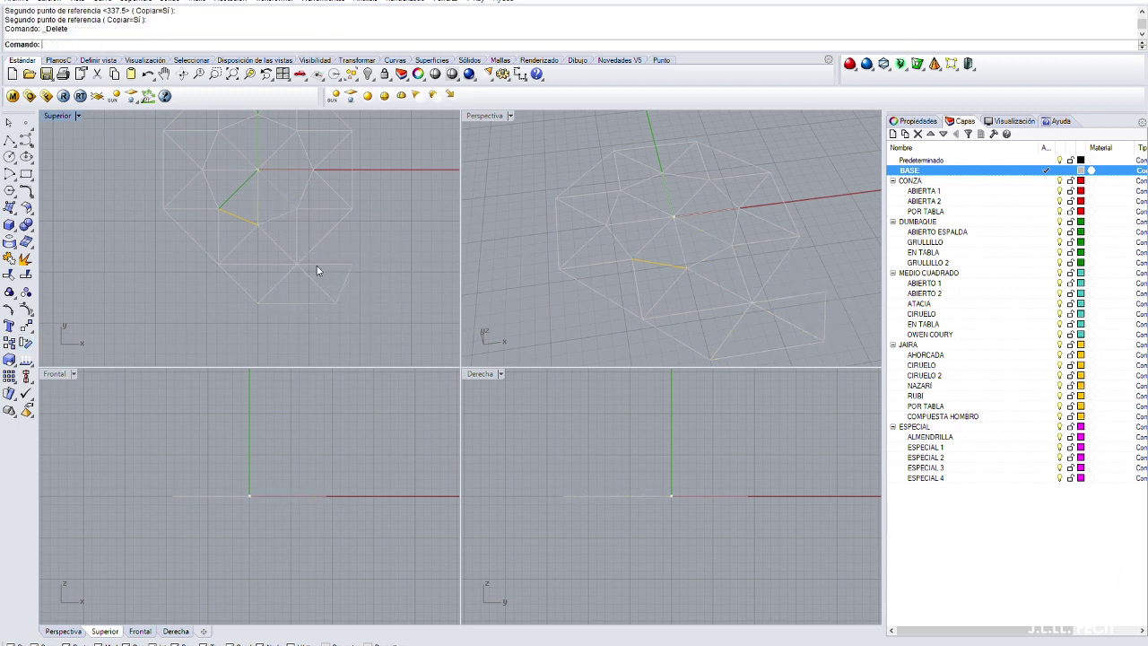
Rotate copies of the three new outer triangles about the pattern's centre to complete the surrounding ring
scroll(316, 266, up, 2)
click(317, 265)
click(9, 343)
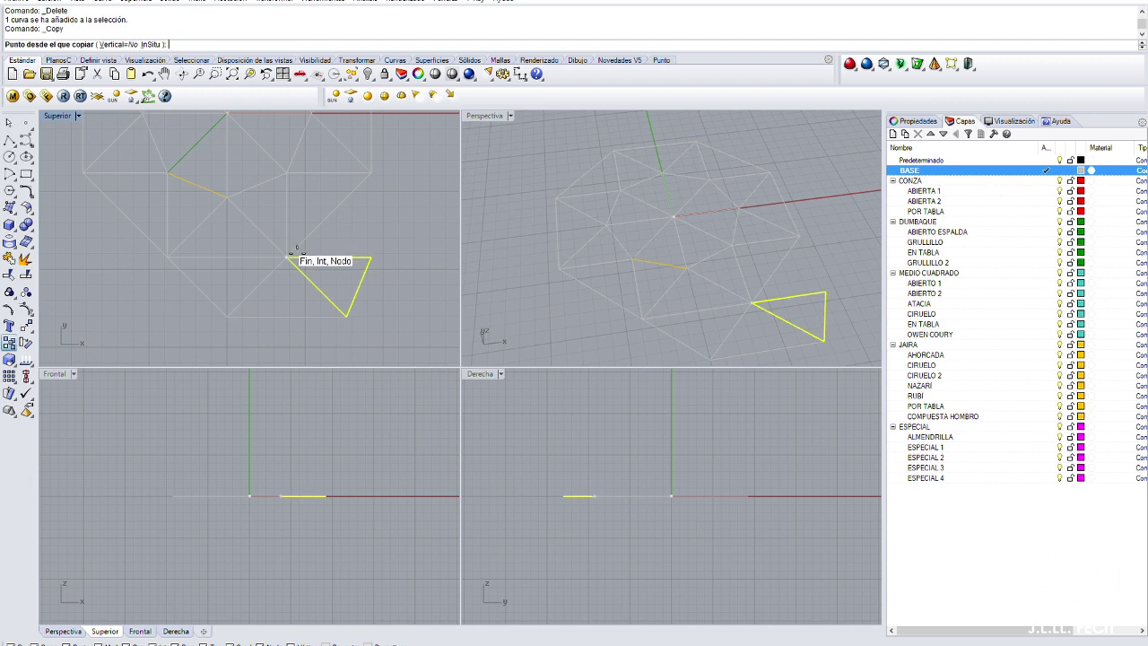
click(288, 258)
click(226, 264)
click(26, 342)
scroll(257, 170, down, 2)
click(256, 167)
click(281, 253)
click(224, 261)
click(179, 238)
click(243, 159)
scroll(366, 251, down, 2)
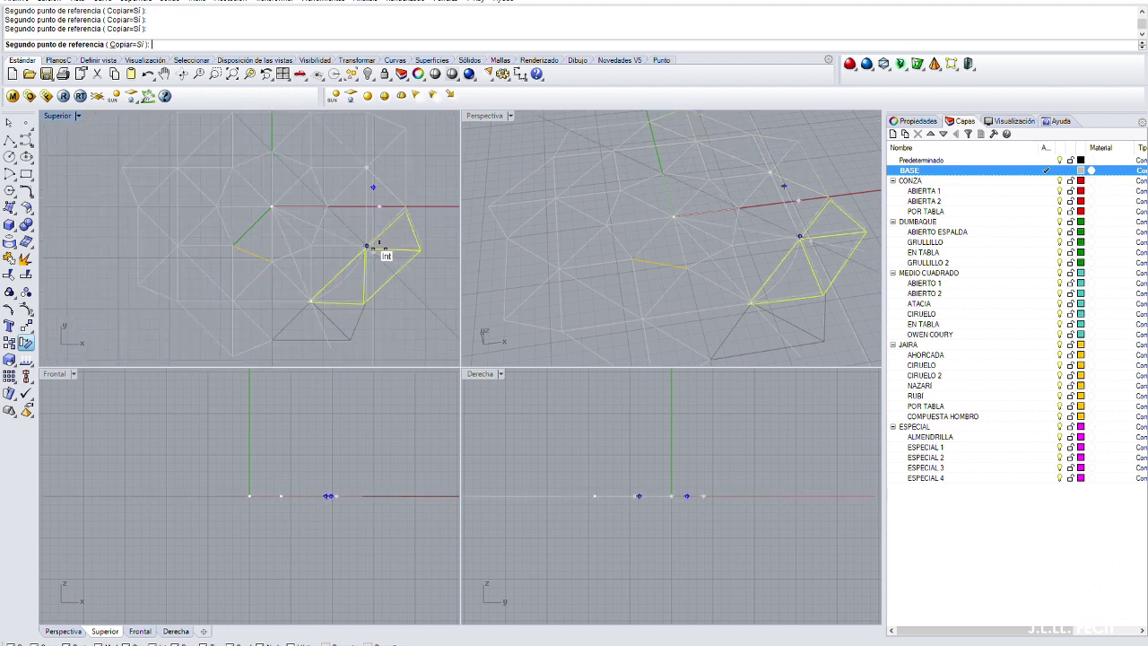
key(Return)
Mirror the lower narrow triangle across its outer edge and draw a rectangle below the ring's bottom edge, beside the mirrored triangle
scroll(300, 326, up, 2)
click(269, 315)
click(308, 315)
right_drag(308, 316, 295, 269)
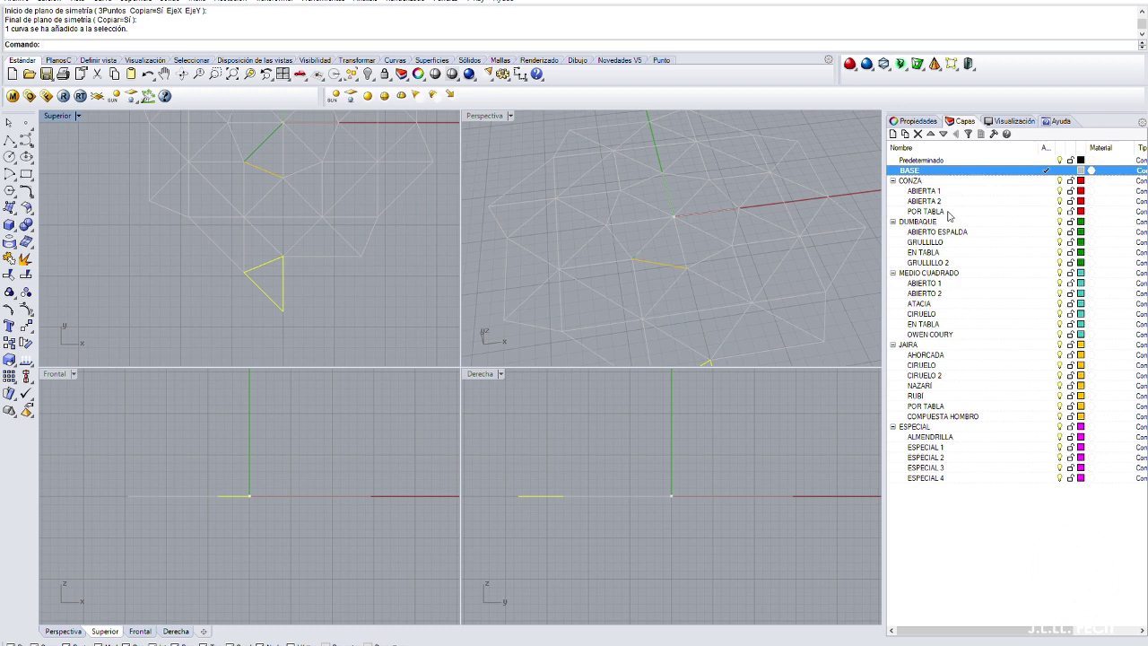
click(26, 173)
click(255, 281)
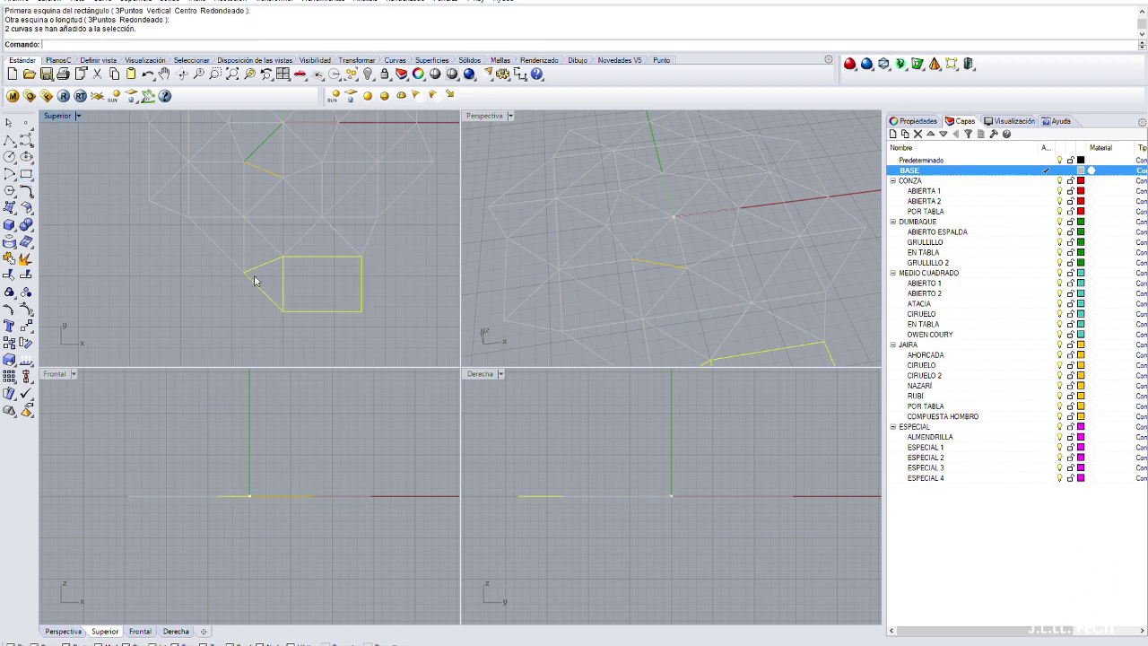
Copy a right triangle from the previous ring to the rectangle's upper-right corner and rotate it against the rectangle's side
click(26, 343)
click(323, 217)
click(361, 257)
click(26, 343)
click(361, 257)
click(326, 292)
click(399, 296)
right_click(398, 333)
Rotate copies of the rectangle and its adjoining triangles about the centre to complete the next ring, and save the file
drag(251, 267, 262, 273)
scroll(374, 297, down, 2)
right_click(369, 233)
click(306, 184)
click(306, 213)
scroll(306, 212, up, 2)
click(279, 209)
click(271, 184)
click(310, 147)
right_click(370, 293)
scroll(370, 293, down, 2)
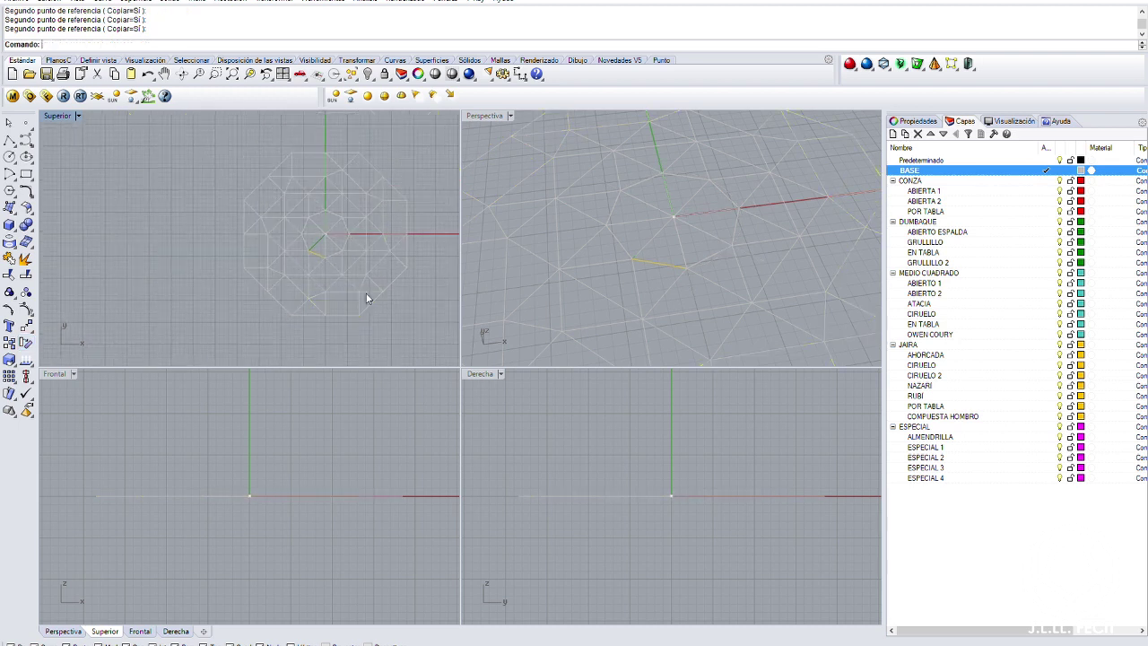
scroll(687, 233, down, 3)
key(ctrl+s)
Mirror the triangle above the bottom rectangle to its lower side and complete a five-triangle strip with copied and mirrored triangles
scroll(330, 287, up, 5)
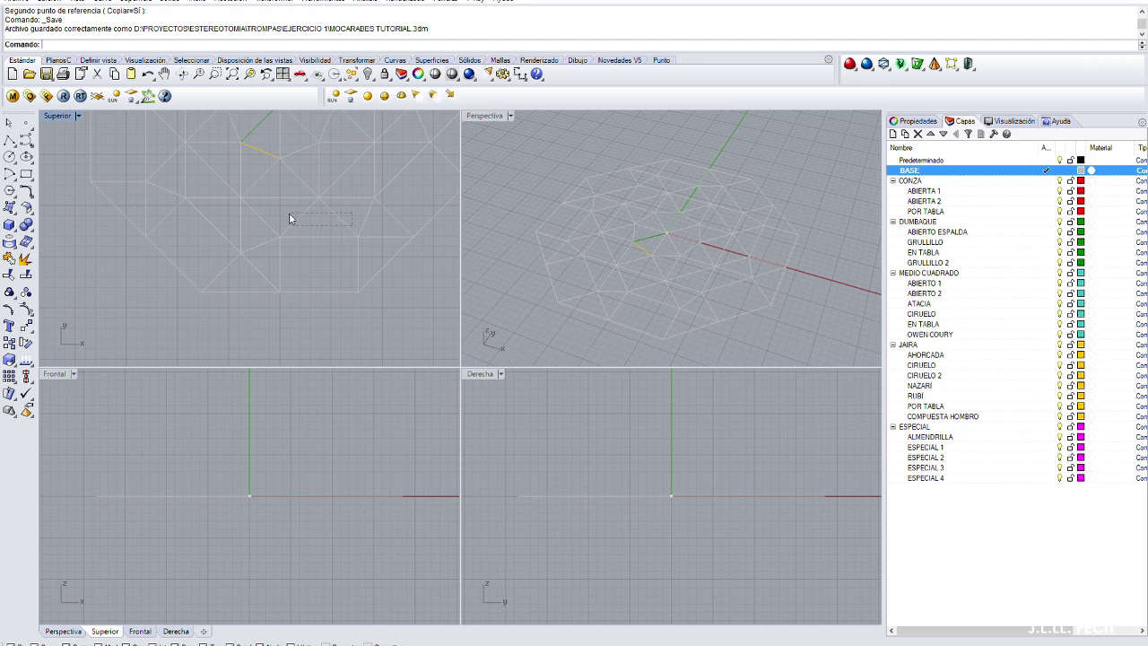
drag(307, 221, 300, 223)
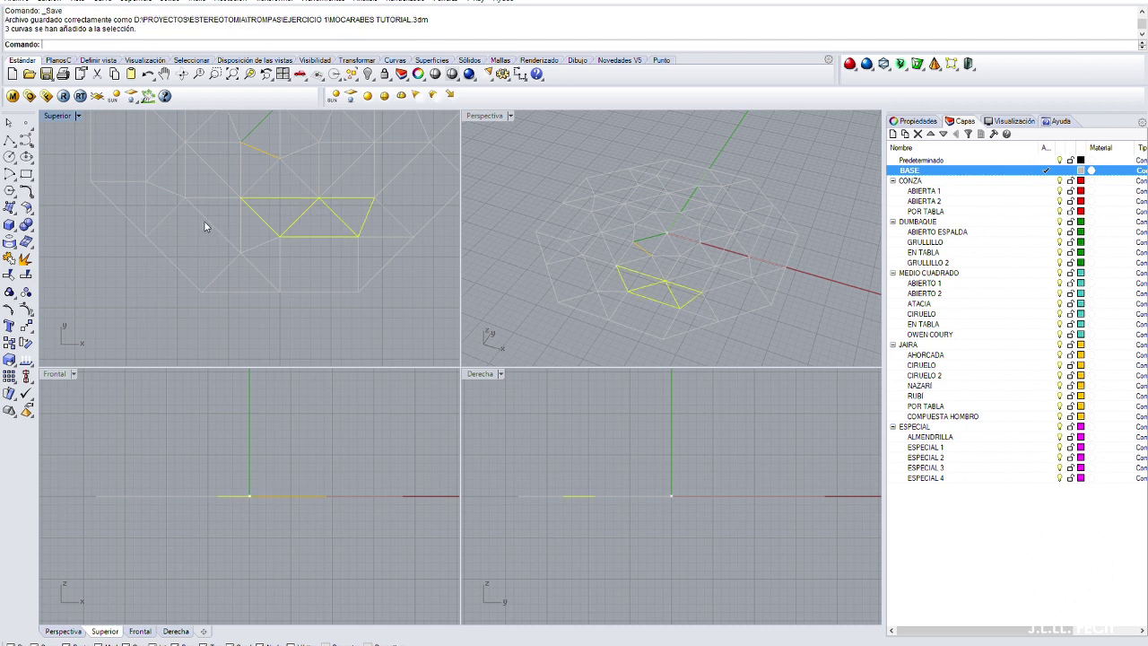
click(298, 210)
text(reflejar)
key(Return)
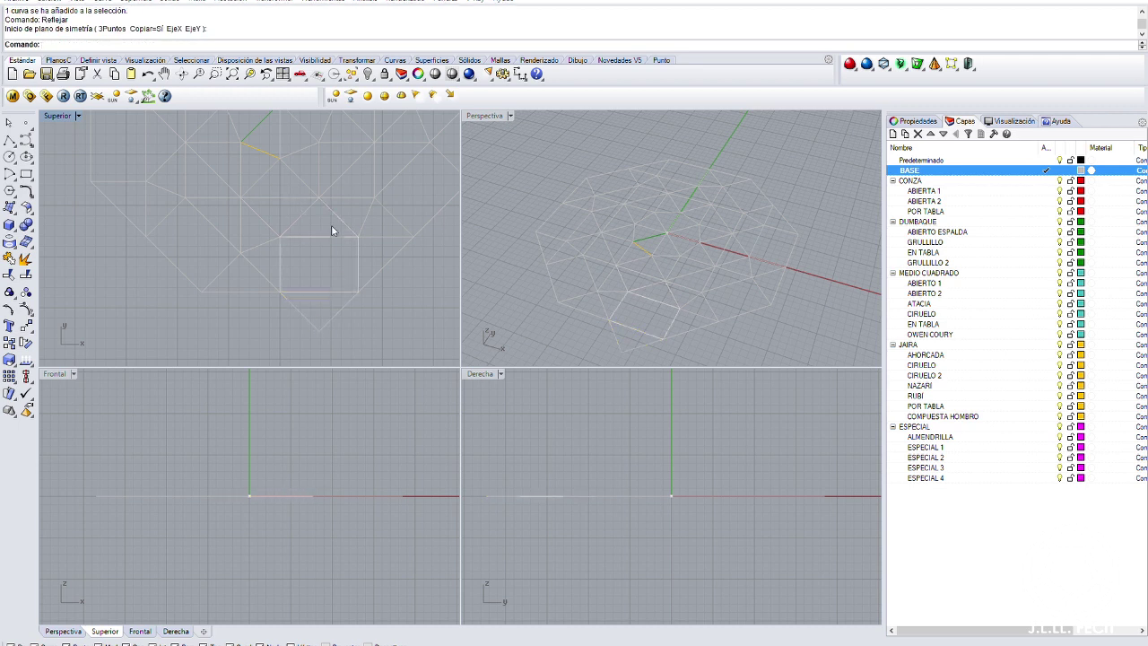
key(Escape)
click(328, 325)
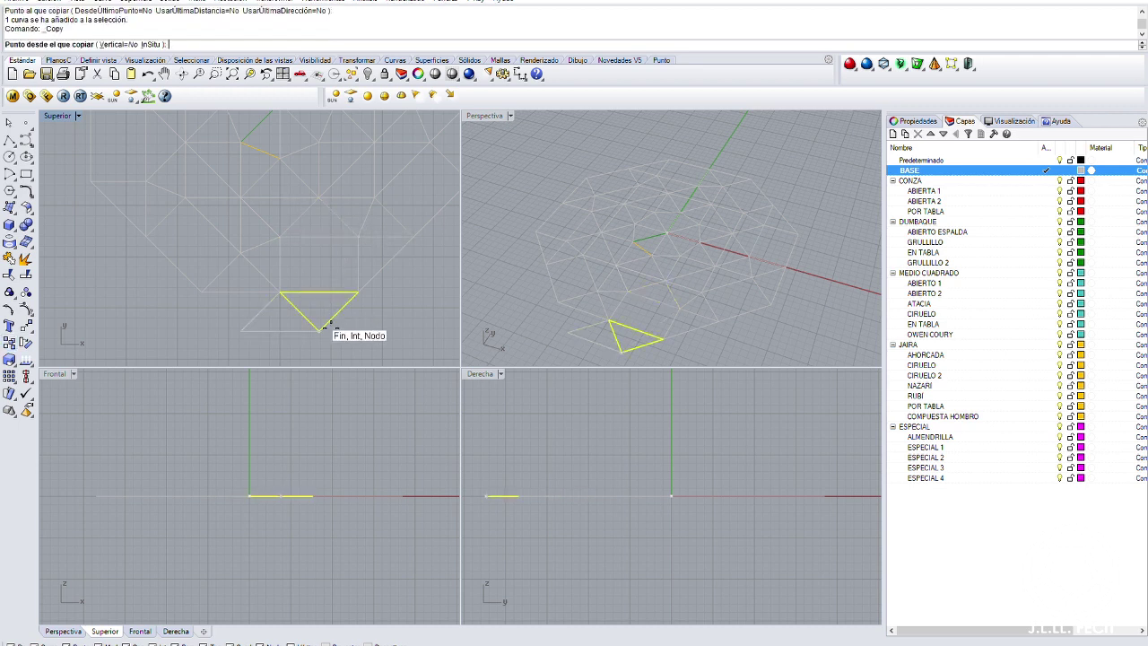
key(Return)
Rotate copies of the five-triangle strip about the centre to complete the outermost ring, and save the file
drag(412, 237, 212, 322)
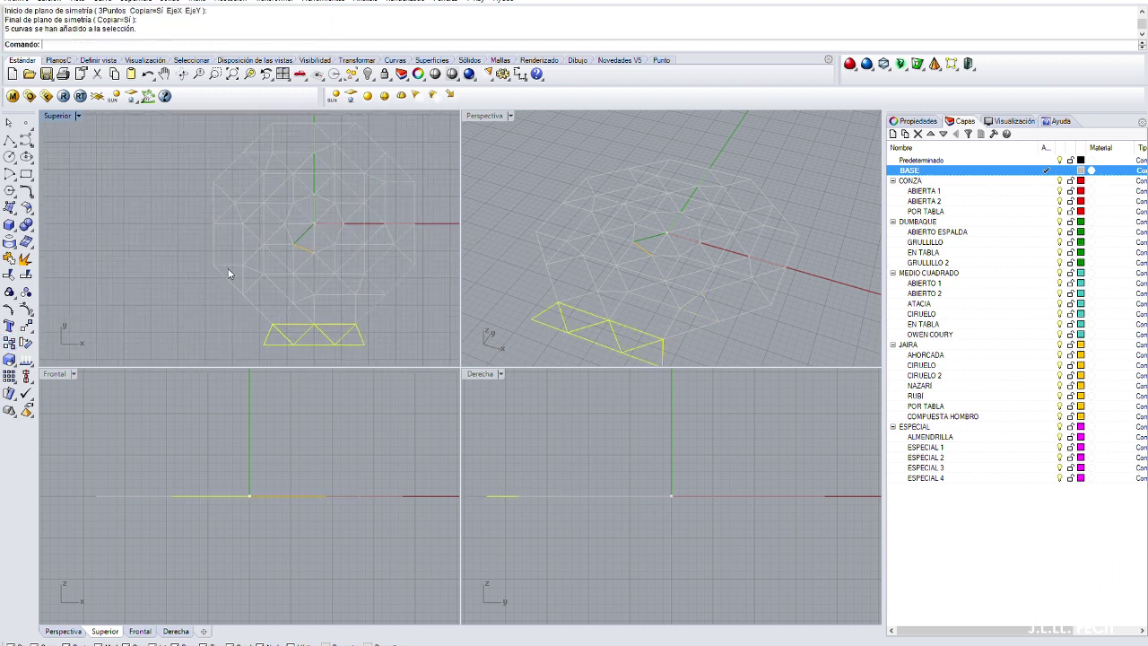
click(314, 222)
click(328, 219)
click(309, 225)
click(308, 225)
click(321, 207)
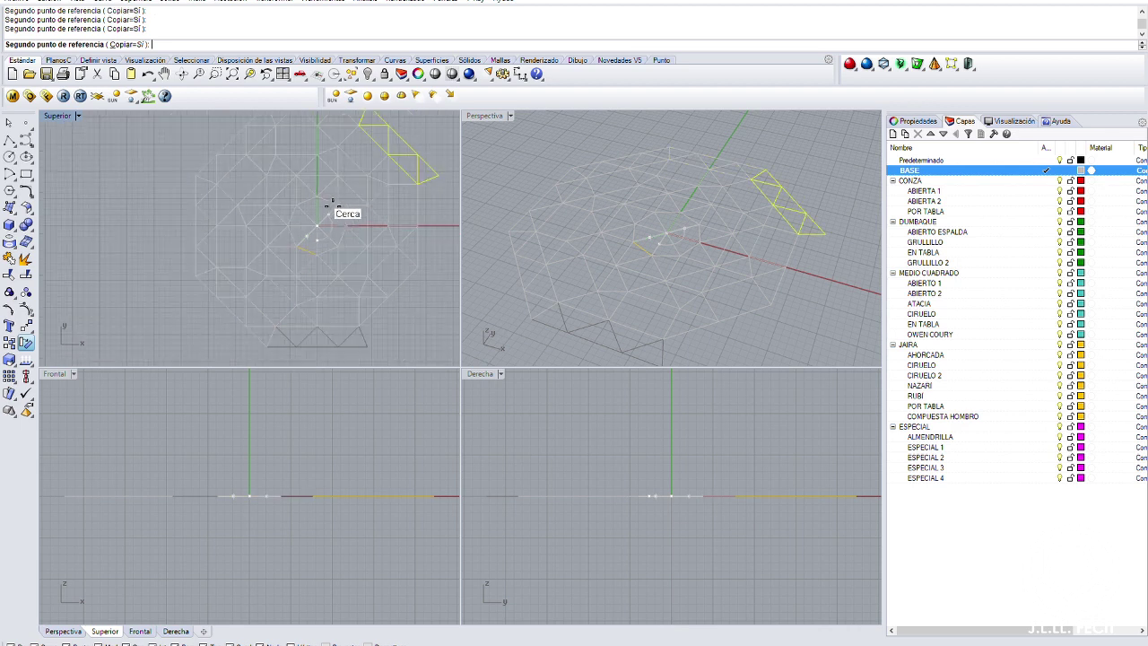
scroll(319, 264, down, 1)
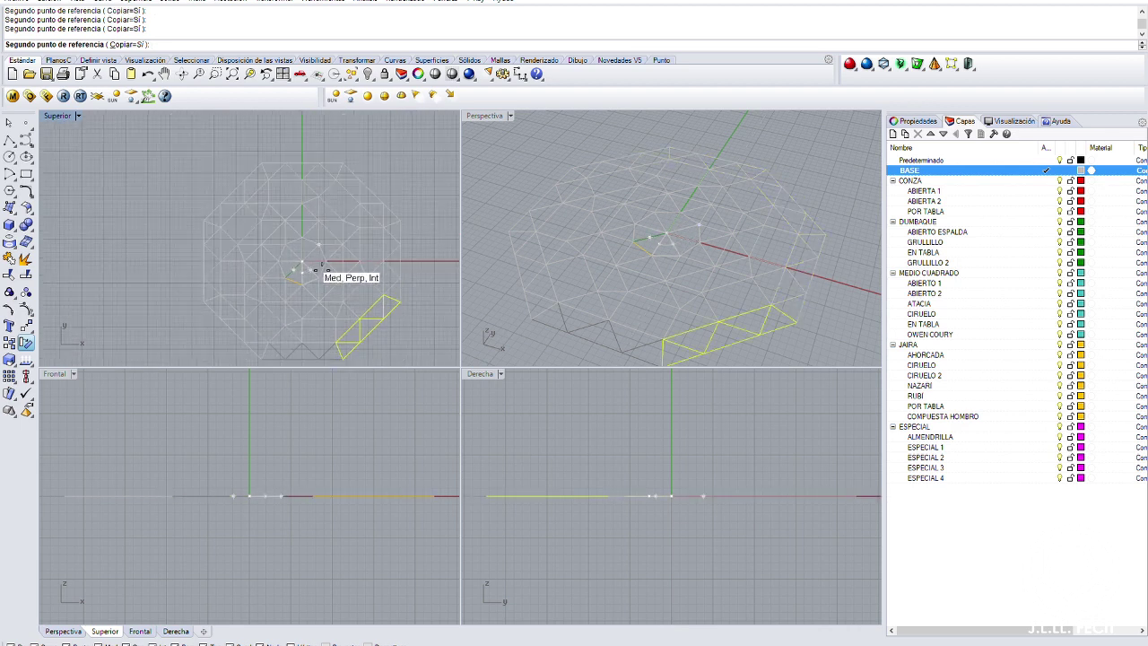
key(Escape)
key(ctrl+s)
Add the text "OCHAVO CENTRAL DE CÚPULA" and scale it by a factor of 0.1
text(Texto)
key(Return)
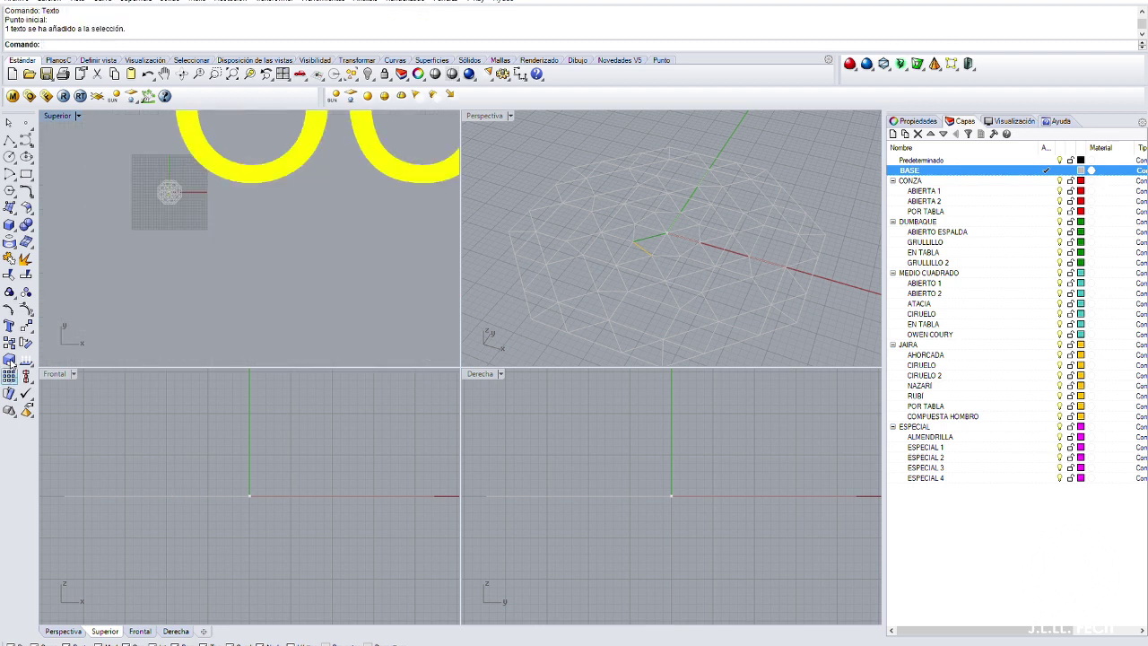
click(164, 182)
text(.1)
key(Return)
Move the title text above the pattern and save the file
drag(164, 182, 125, 171)
scroll(261, 176, up, 2)
key(ctrl+s)
Try to scale the whole pattern from a base point using the value 7
right_drag(672, 207, 701, 254)
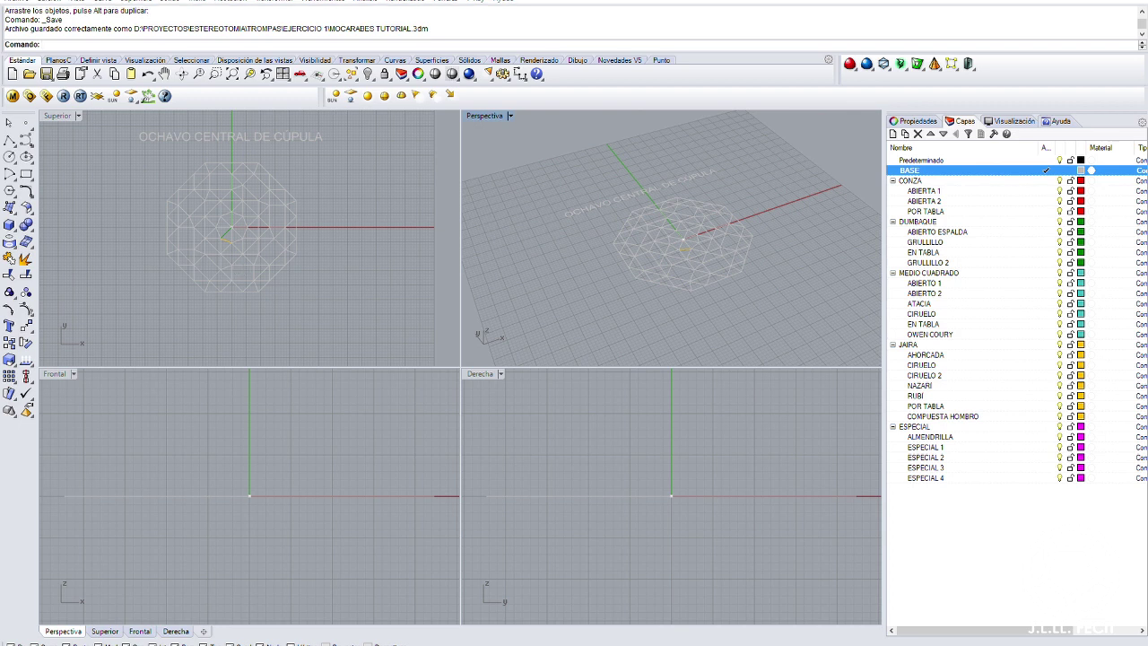
click(237, 260)
text(Es)
key(Return)
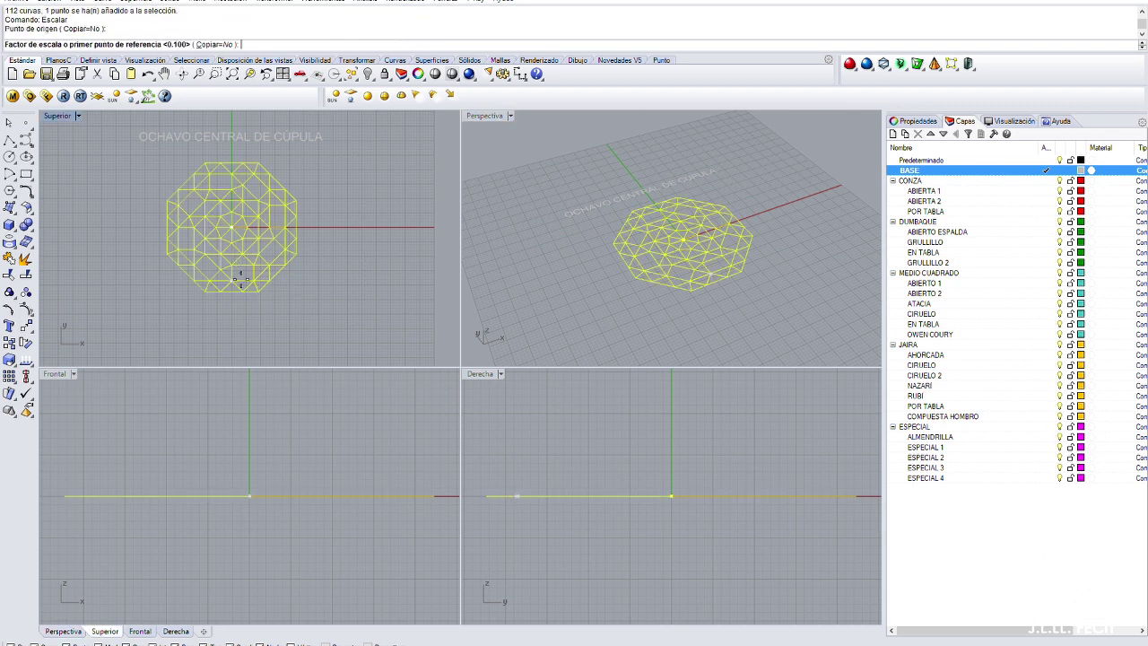
click(231, 270)
scroll(260, 273, up, 3)
click(297, 274)
scroll(300, 271, down, 6)
text(7)
key(Return)
Measure the length of an edge in the lower part of the pattern
scroll(300, 289, up, 3)
scroll(302, 290, down, 4)
text(Distancia)
scroll(302, 291, up, 2)
key(Return)
click(303, 292)
click(333, 290)
Scale the pattern together with its title so that the chosen reference edge becomes 7 mm long
scroll(332, 290, down, 5)
click(322, 269)
key(Return)
scroll(314, 282, up, 5)
click(313, 263)
click(315, 281)
text(7)
key(Return)
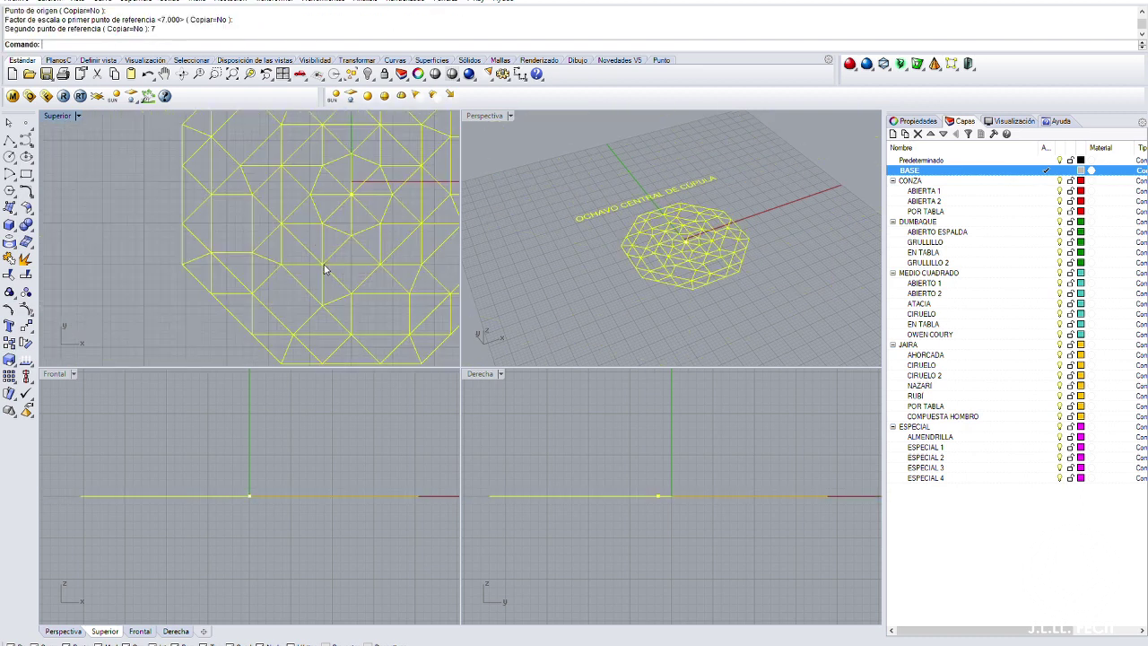
Measure the long outer edge of the pattern's bottom rectangle in the perspective view
scroll(296, 269, up, 5)
scroll(714, 273, up, 5)
text(Distancia)
key(Return)
click(677, 307)
click(764, 281)
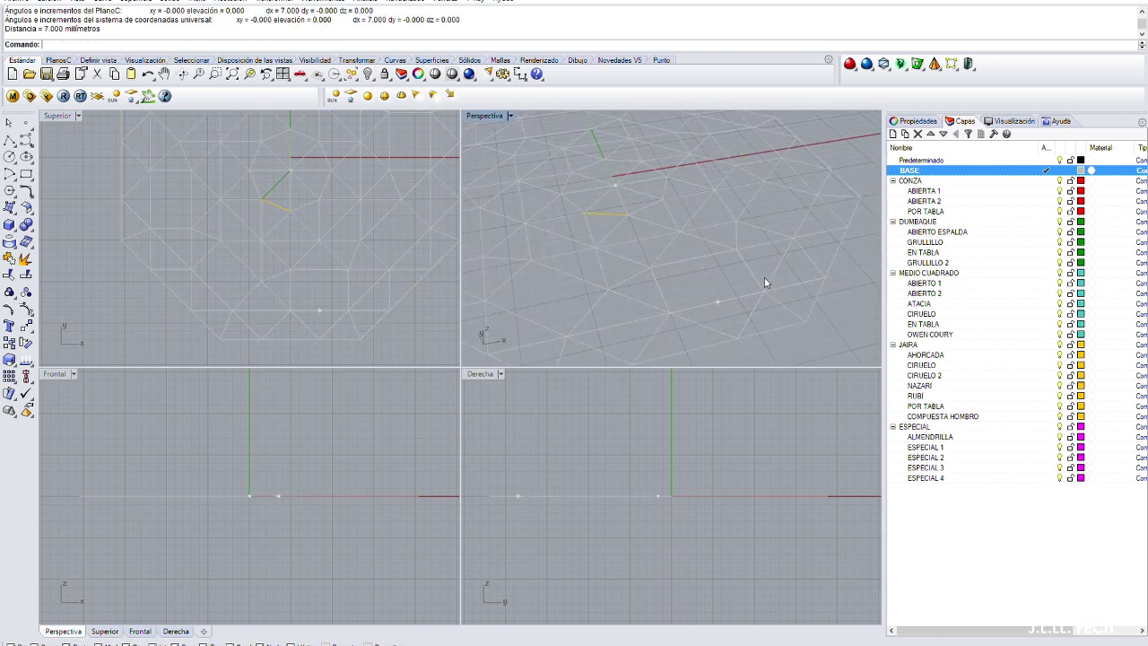
Make CONZA the current layer and build a box 14 mm high on the pattern's bottom rectangle
double_click(938, 181)
click(9, 224)
click(670, 312)
click(735, 249)
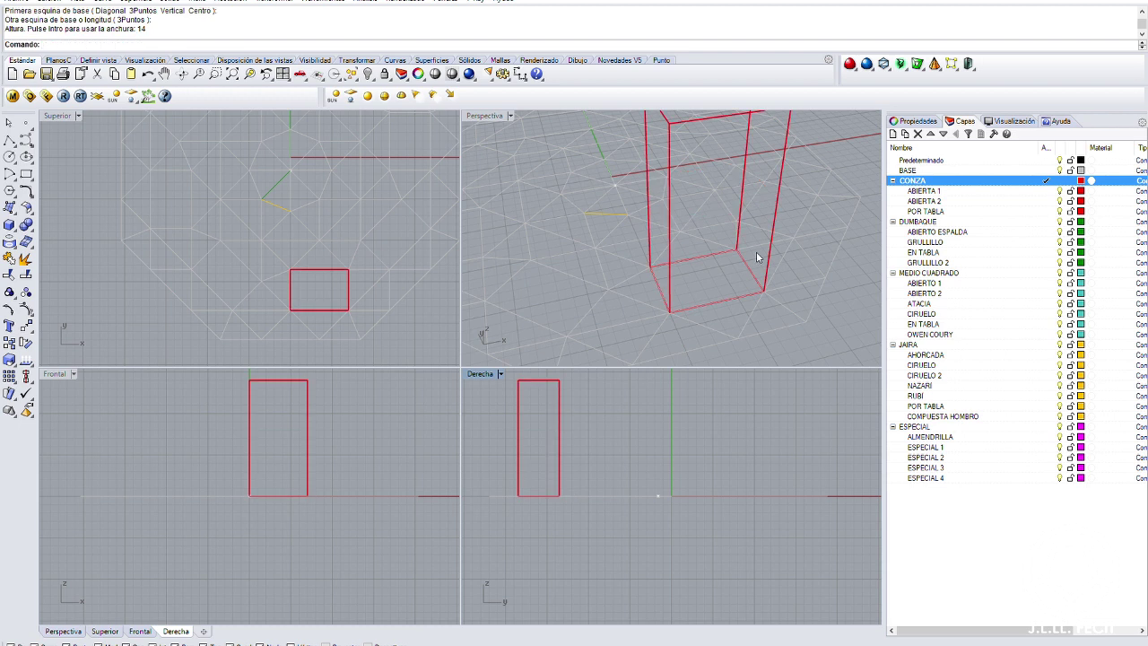
click(638, 379)
Move the red box 30 mm along the X axis, clear of the pattern, and set the perspective view to shaded display
click(26, 326)
scroll(107, 302, down, 2)
click(101, 327)
text(30)
key(Return)
click(757, 254)
key(ctrl+alt+s)
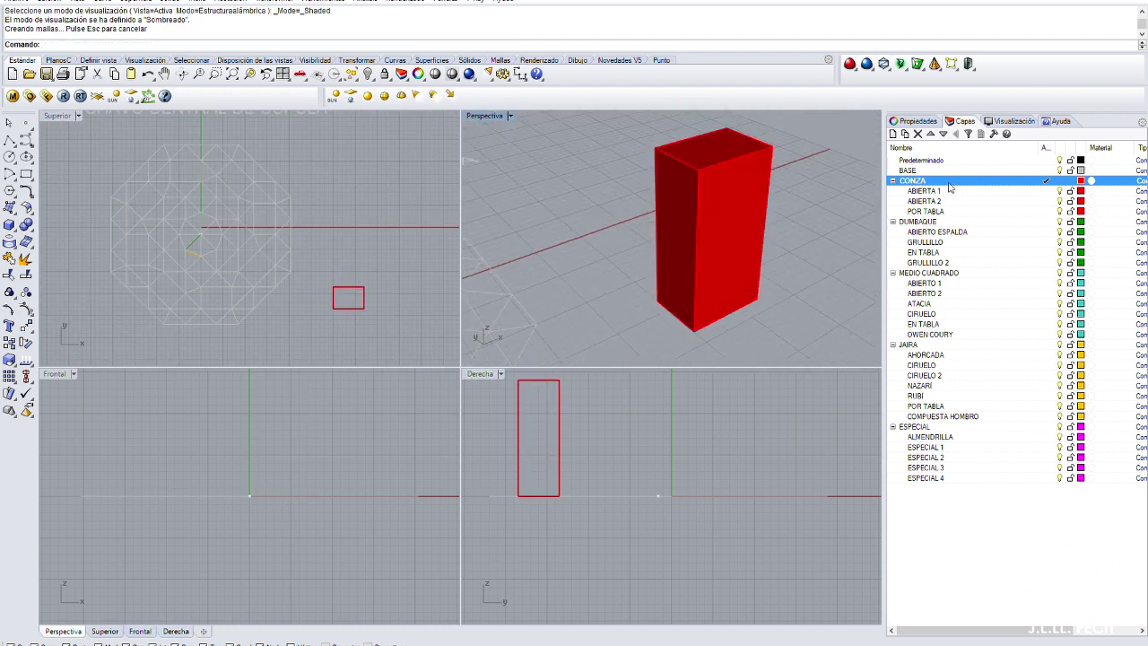
Make BASE the current layer and draw lines along the box's front vertical edge and across its wide face at mid-height
click(1046, 170)
click(9, 139)
click(697, 167)
click(695, 330)
key(Return)
key(Return)
click(9, 139)
click(693, 229)
click(761, 212)
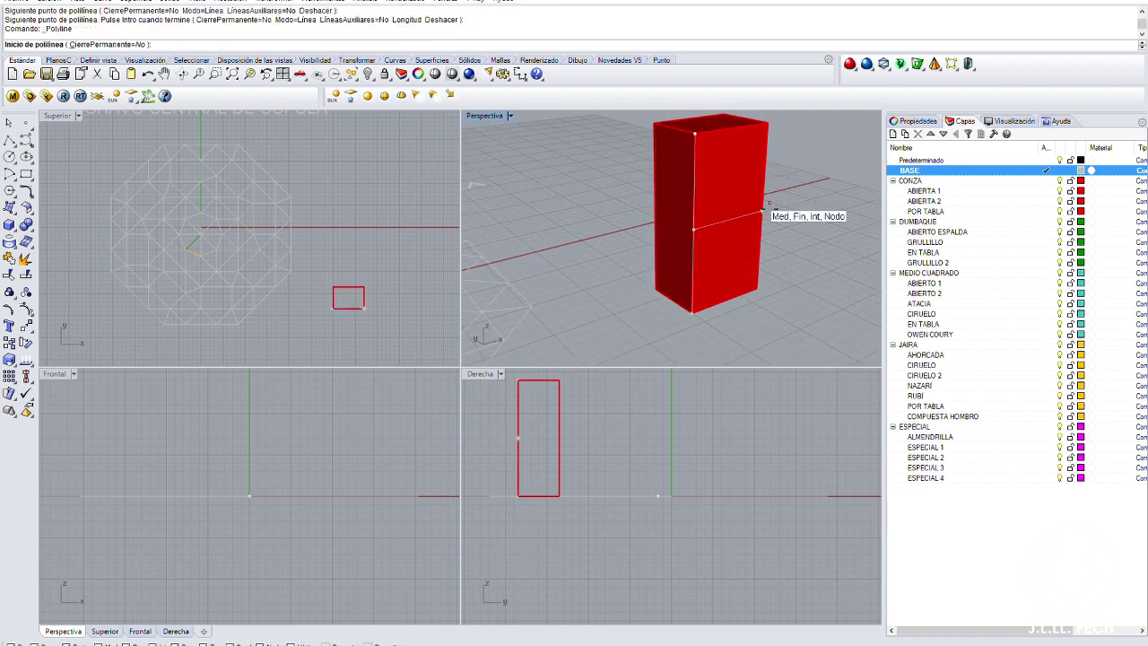
Trace the lower half of the wide face's far vertical edge, and divide that line and the mid-height line into 7 segments each
key(Return)
key(Return)
text(7)
key(Return)
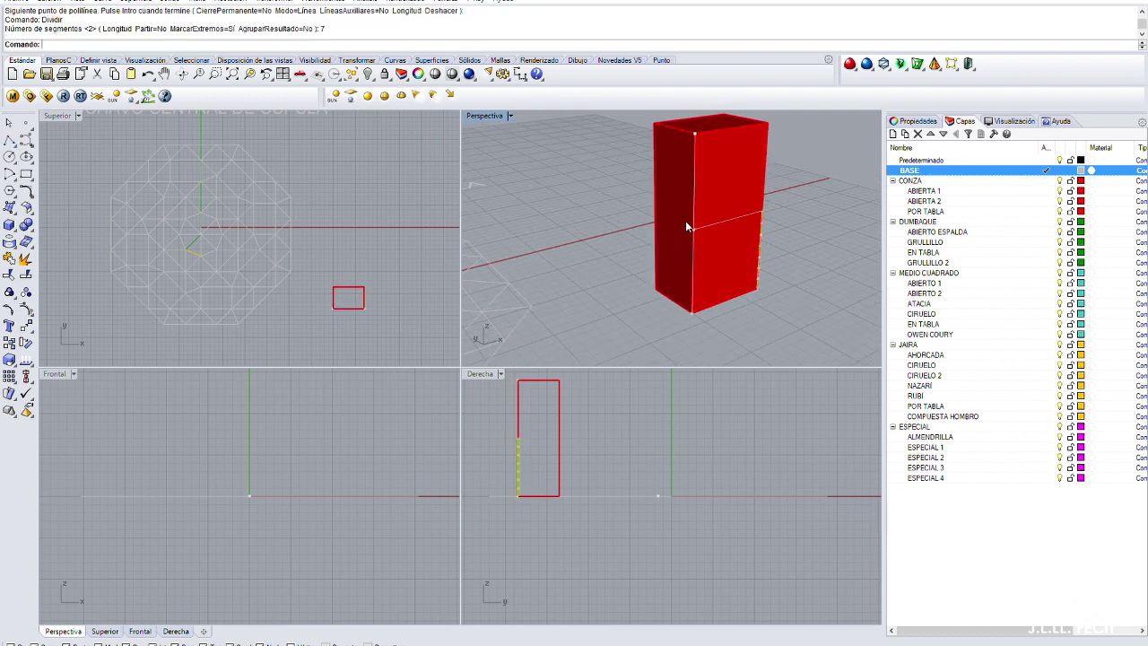
scroll(716, 215, up, 3)
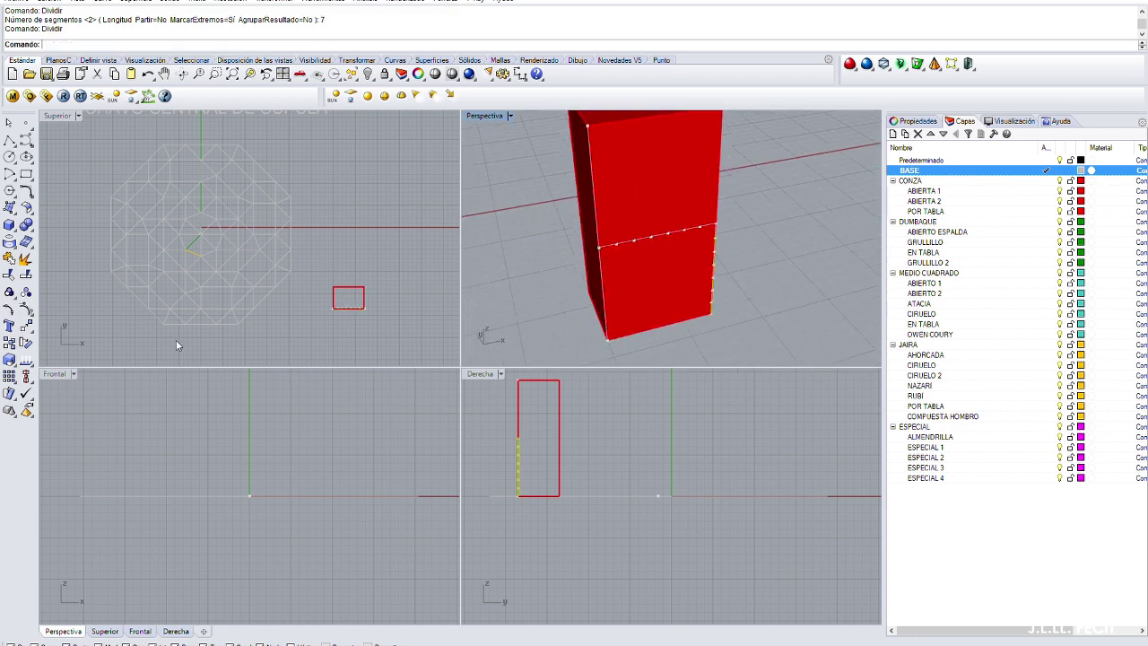
Copy the edge lines through the division points into a 7-by-7 grid on the wide face, and divide one horizontal grid line into 2 segments
click(9, 343)
click(713, 226)
click(698, 228)
click(723, 237)
click(723, 275)
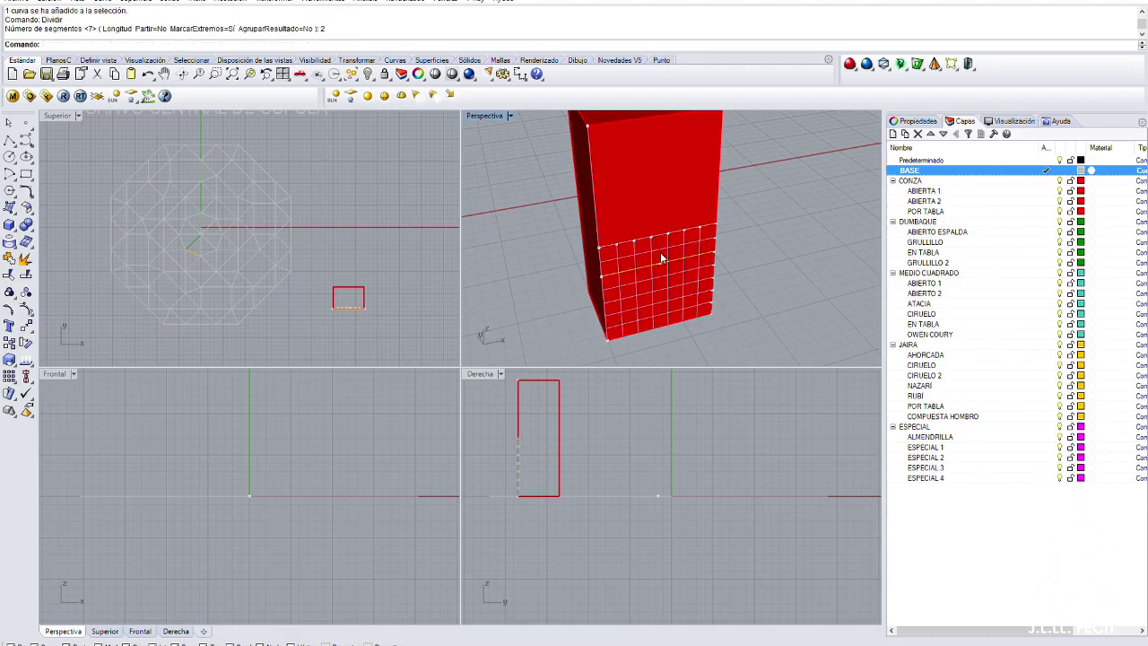
Draw a line over the lower half of the narrow face's outer vertical edge and divide it into 7 segments
right_drag(660, 258, 583, 265)
click(664, 165)
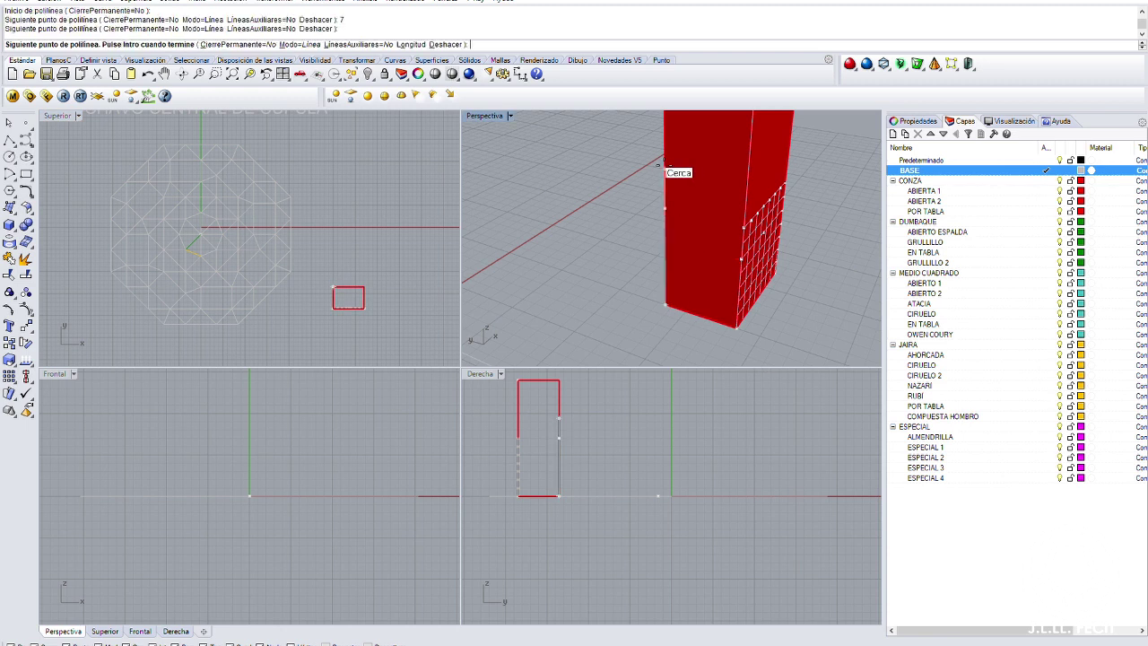
right_drag(664, 224, 641, 229)
text(7)
key(Return)
key(Return)
right_click(541, 414)
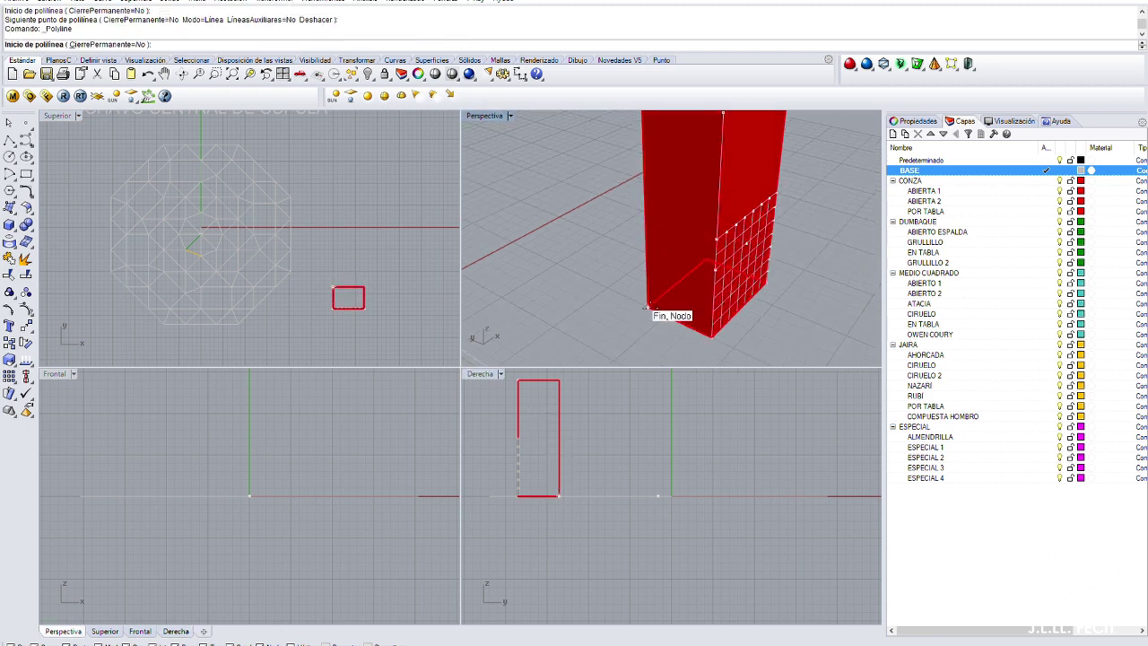
click(647, 310)
click(670, 214)
key(Return)
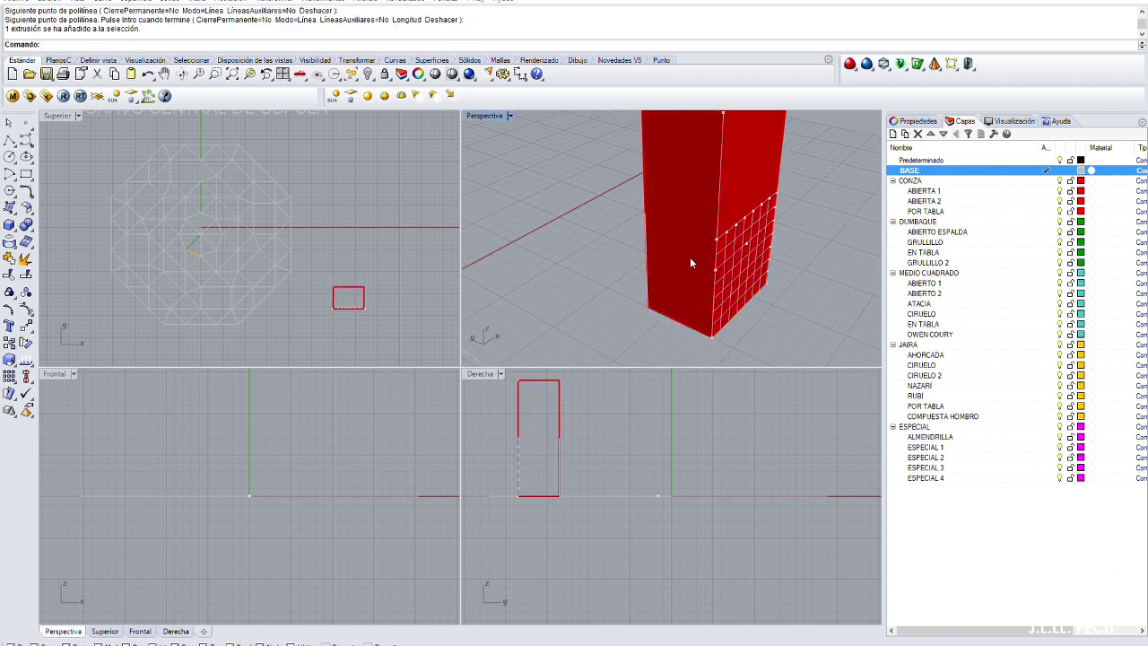
right_drag(688, 257, 675, 259)
text(D)
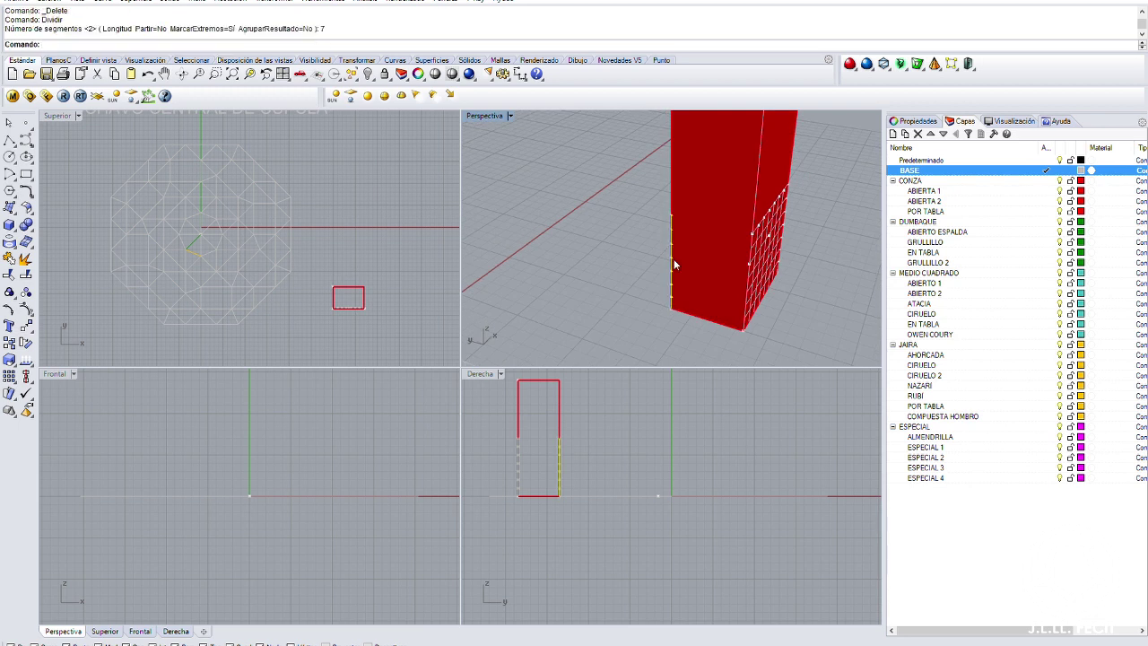
Draw the narrow face's mid-height line and copy it down to each division point on the outer edge
right_drag(673, 259, 665, 182)
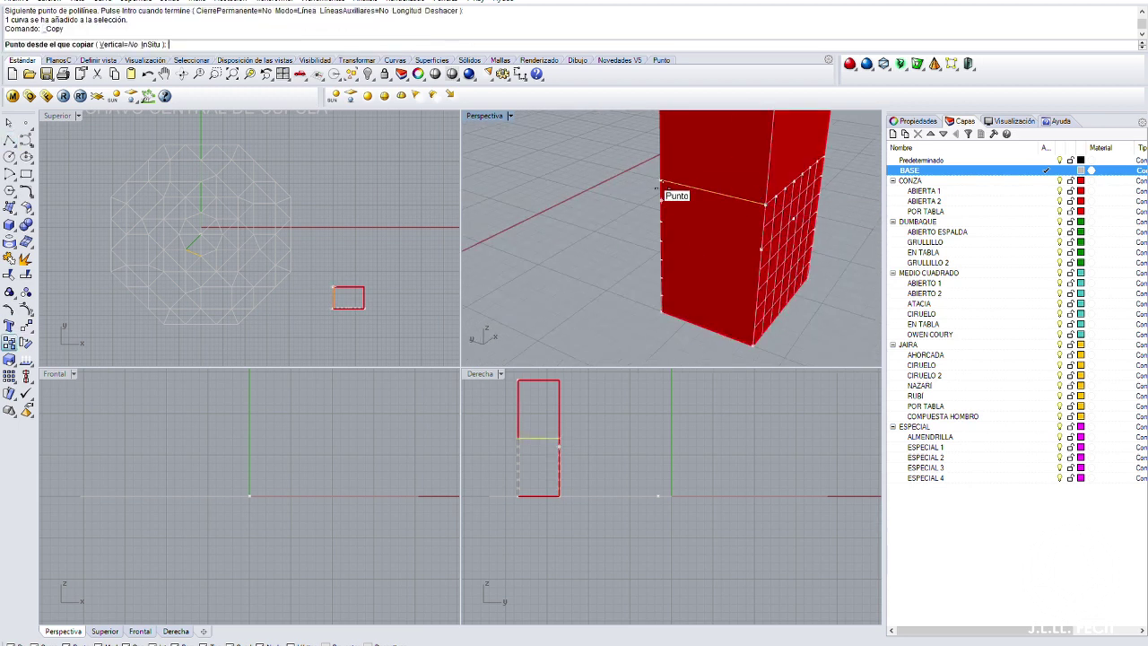
click(661, 199)
click(661, 220)
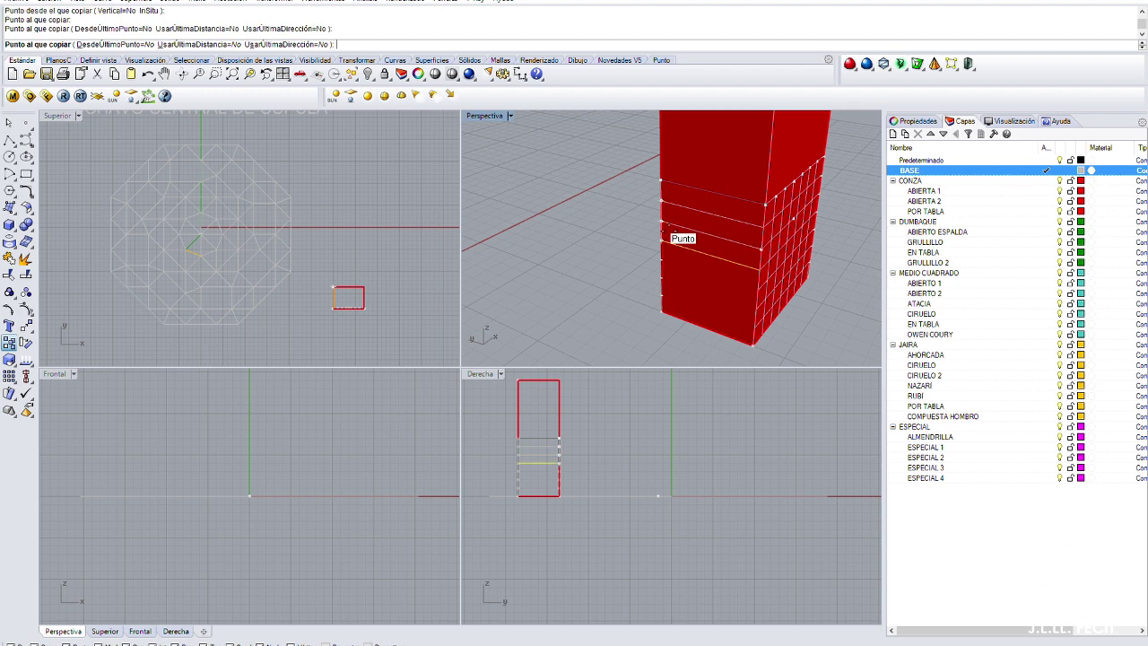
click(661, 243)
click(660, 265)
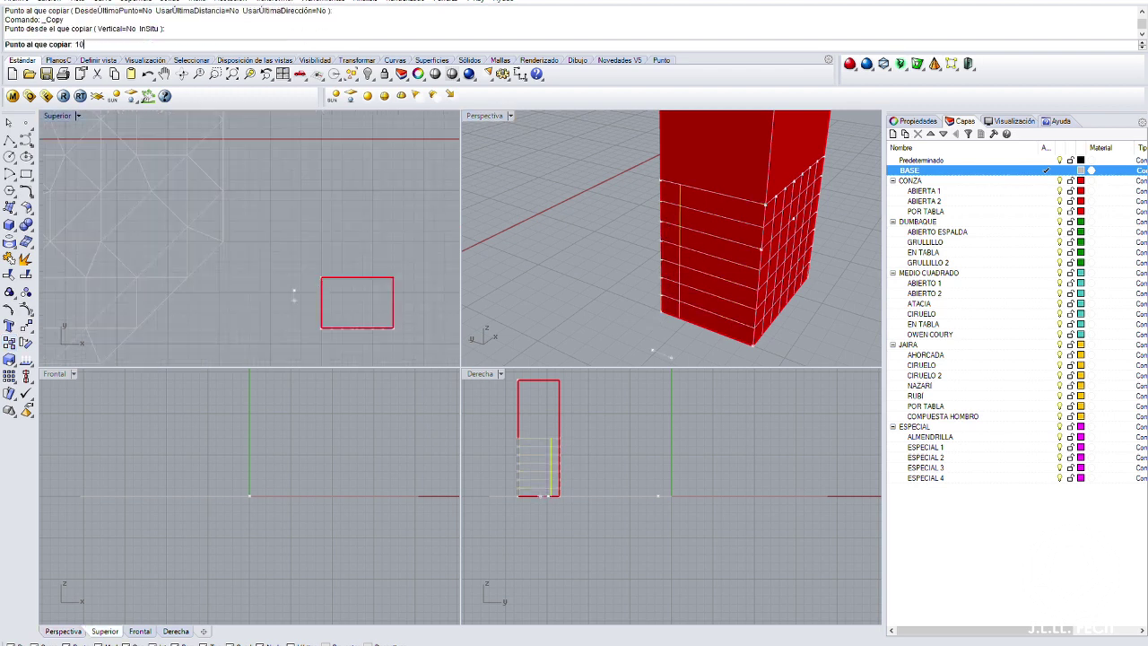
Copy the vertical edge line across the narrow face at 1 mm intervals up to 4 mm to complete its grid
text(2)
key(Return)
right_drag(300, 337, 300, 280)
text(4)
key(Return)
key(Return)
mouse_move(681, 269)
right_down()
mouse_move(802, 256)
mouse_move(691, 281)
right_up()
scroll(691, 281, up, 5)
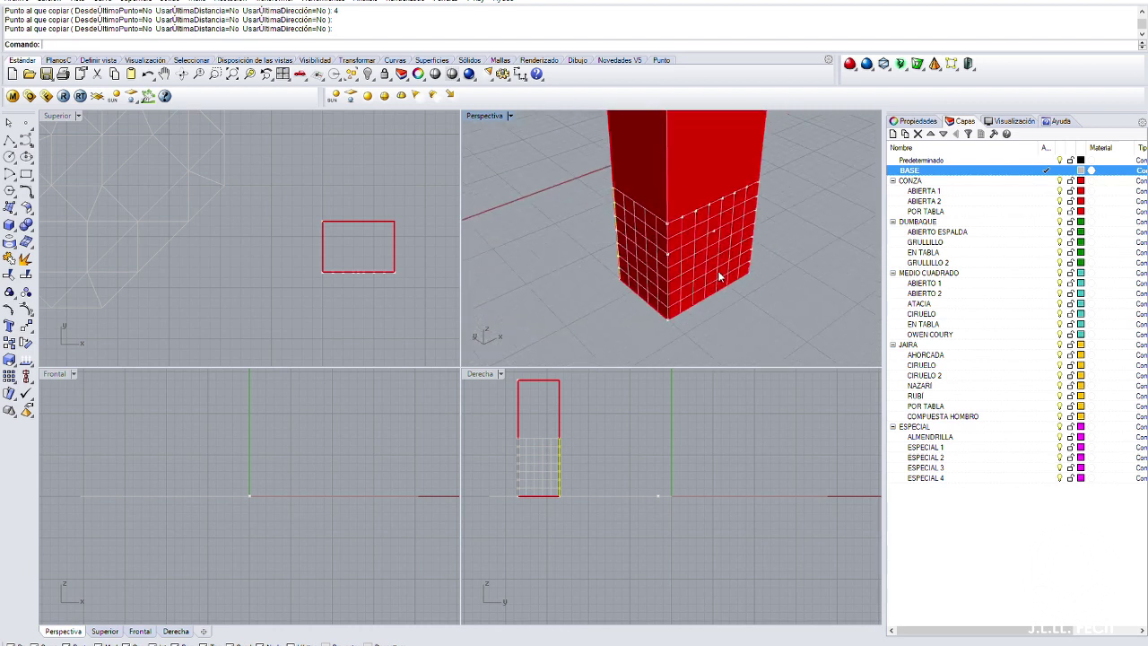
Select all point objects and delete them, keeping only the centre point of the wide face's grid
scroll(690, 281, down, 8)
key(ctrl+a)
key(Escape)
click(191, 61)
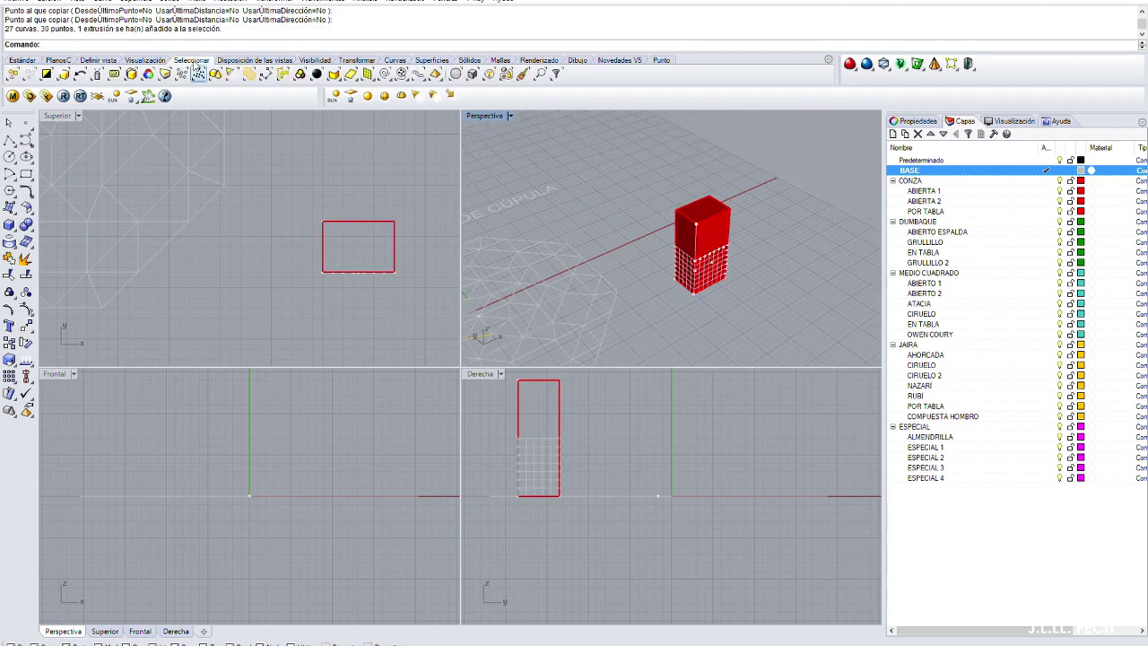
click(114, 74)
scroll(713, 258, up, 3)
scroll(739, 276, down, 5)
scroll(707, 313, up, 4)
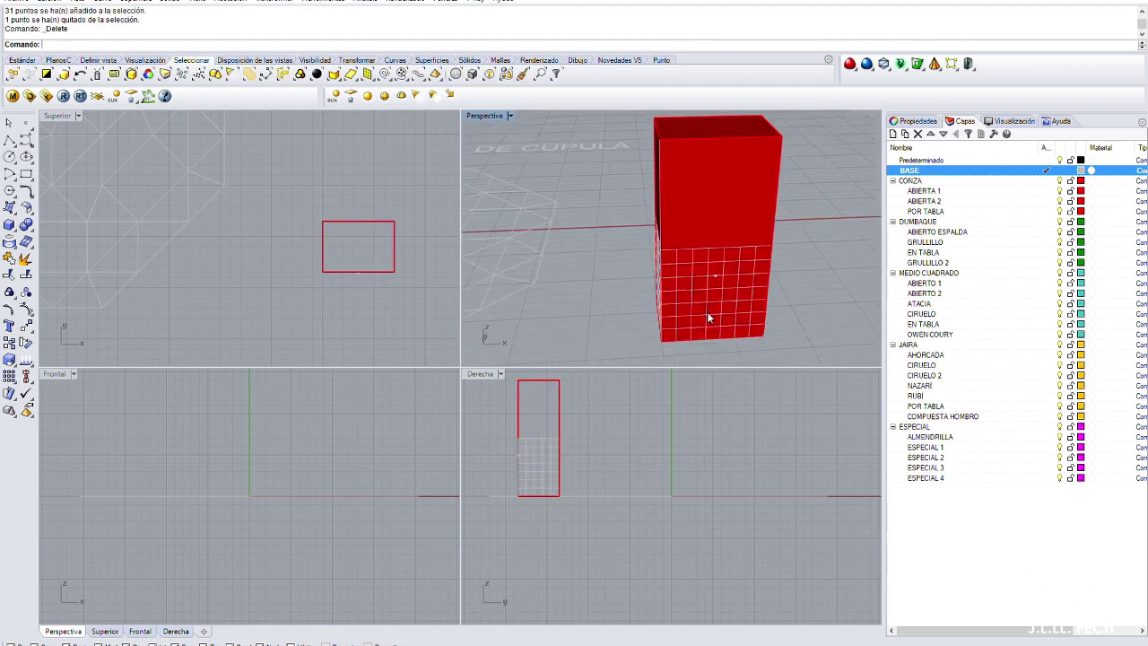
scroll(708, 311, down, 2)
right_drag(723, 307, 691, 277)
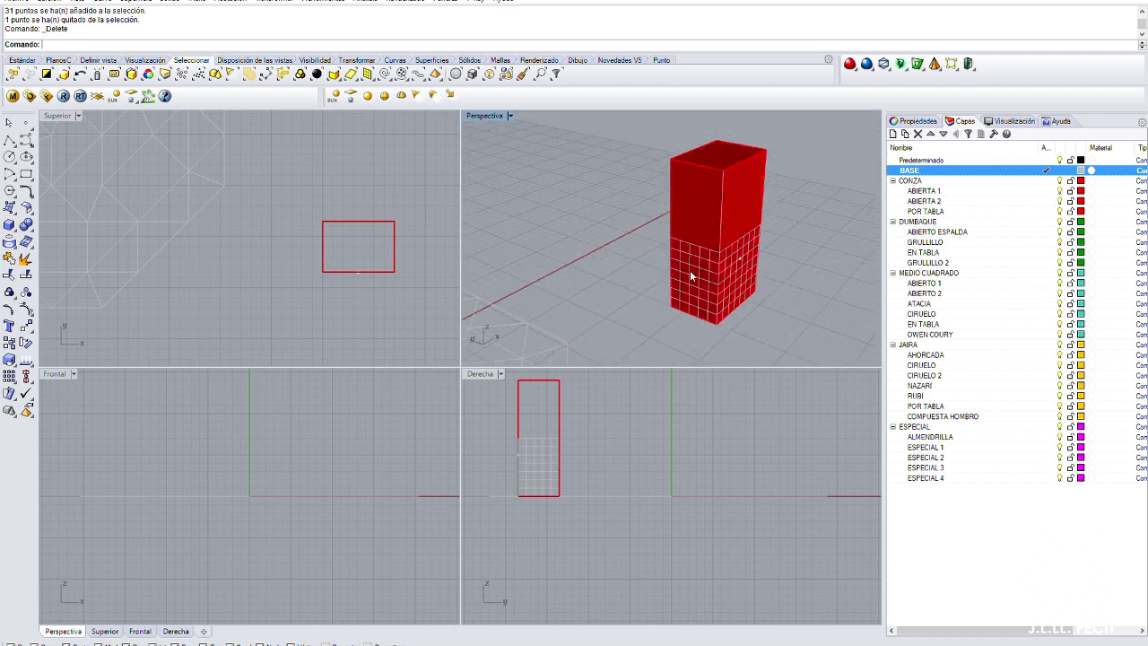
Copy the box together with its grids 10 mm and 20 mm along the X axis
click(691, 276)
scroll(690, 276, down, 2)
click(9, 343)
click(235, 295)
text(10)
key(Return)
text(20)
key(Return)
scroll(346, 317, down, 3)
key(Return)
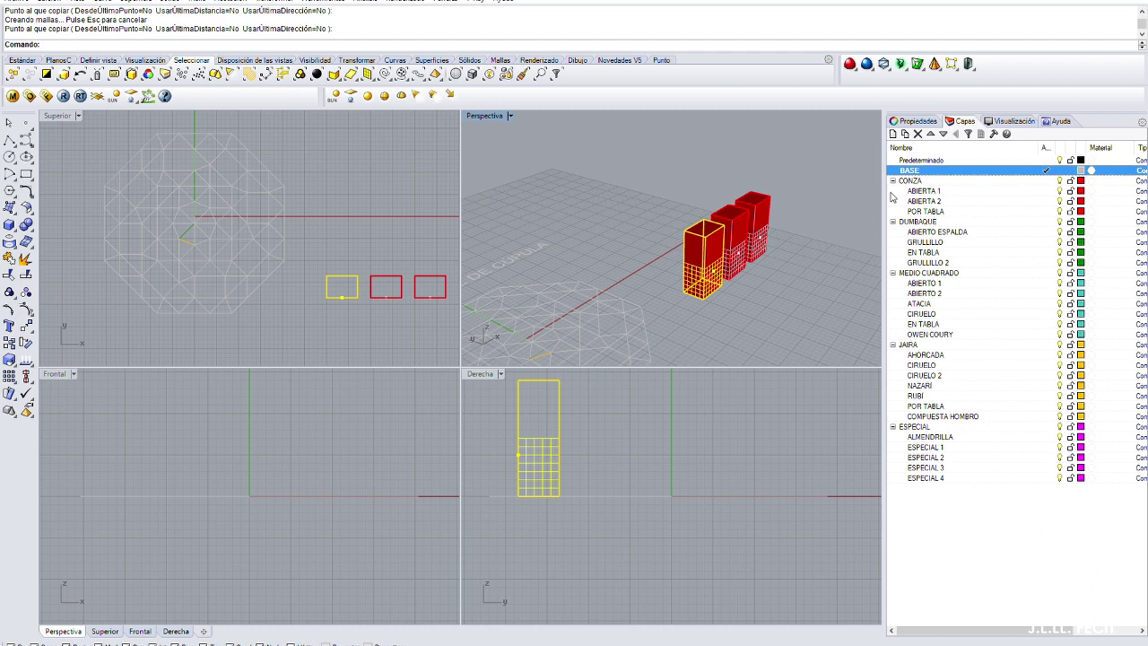
scroll(686, 289, up, 3)
key(Escape)
scroll(686, 289, up, 5)
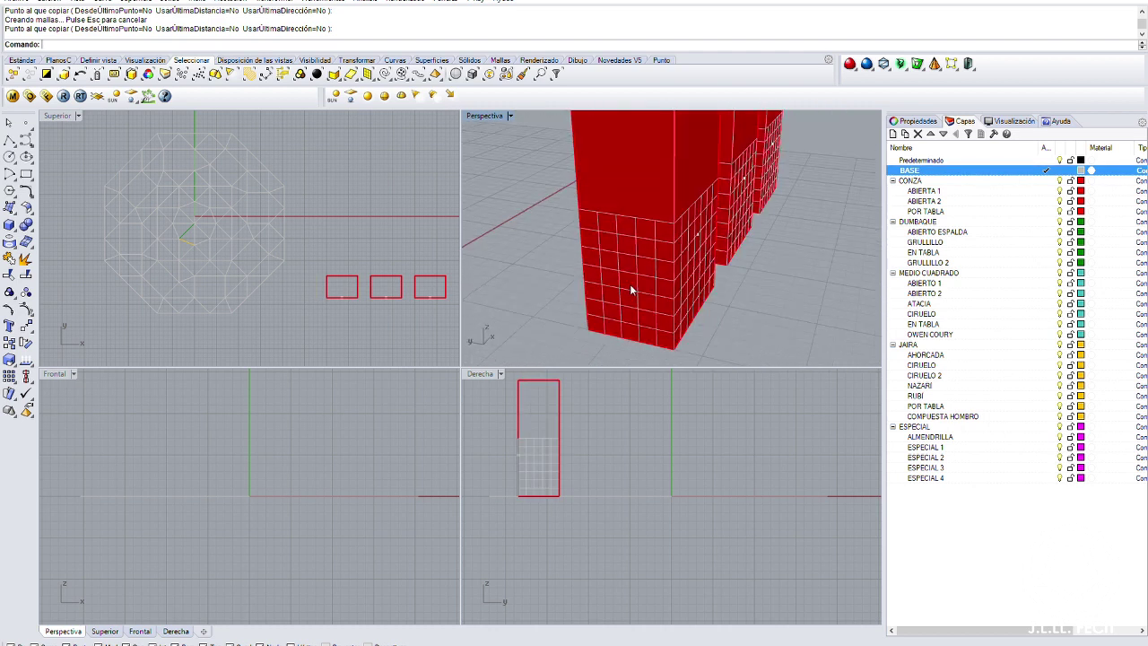
Draw a circle on the near box's narrow face, centred on its front edge three grid units up and reaching the grid's top
click(10, 155)
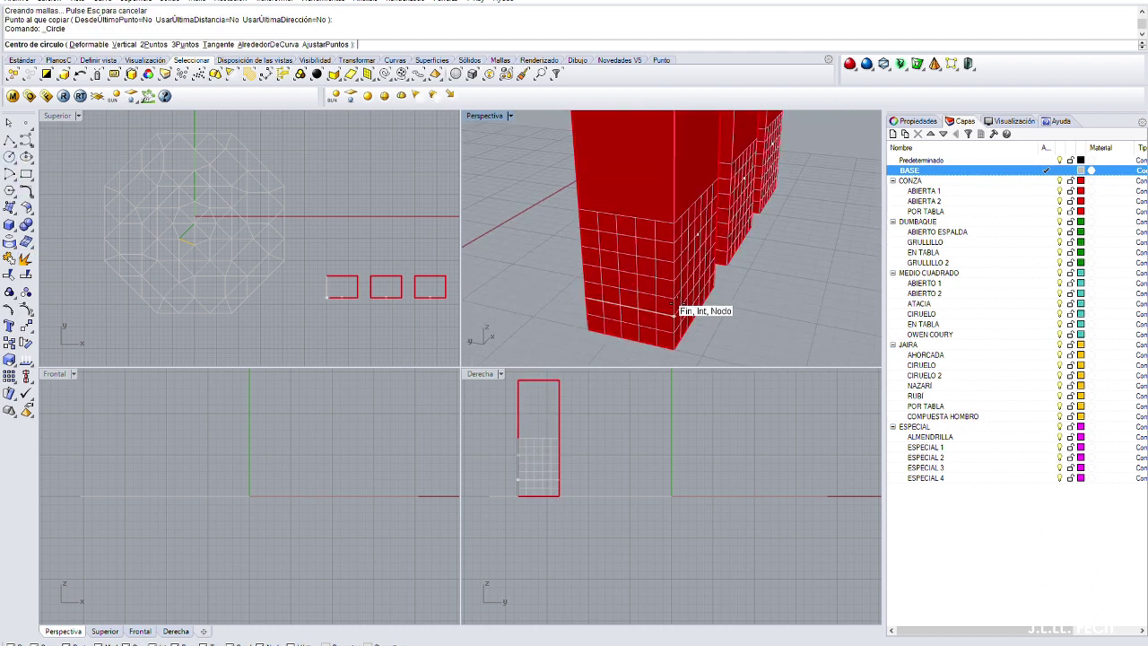
click(672, 296)
scroll(556, 466, up, 2)
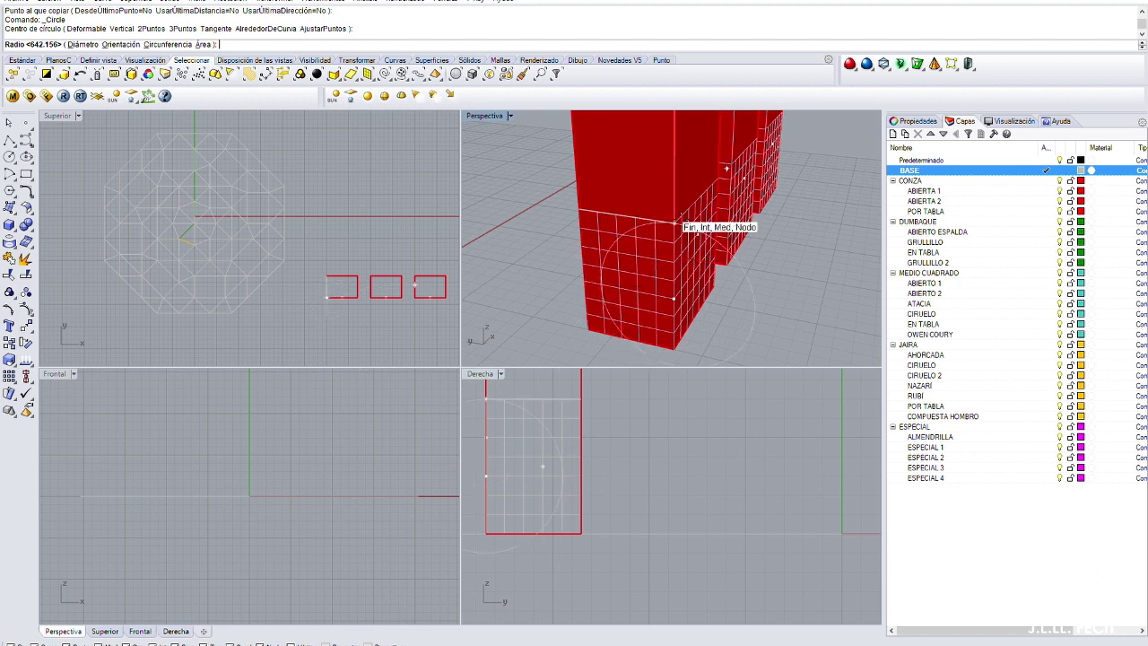
click(753, 287)
Scale the circle in one direction so that its side meets the adjacent vertical grid line of the narrow face
text(alar1D)
key(Return)
click(607, 299)
scroll(607, 299, up, 5)
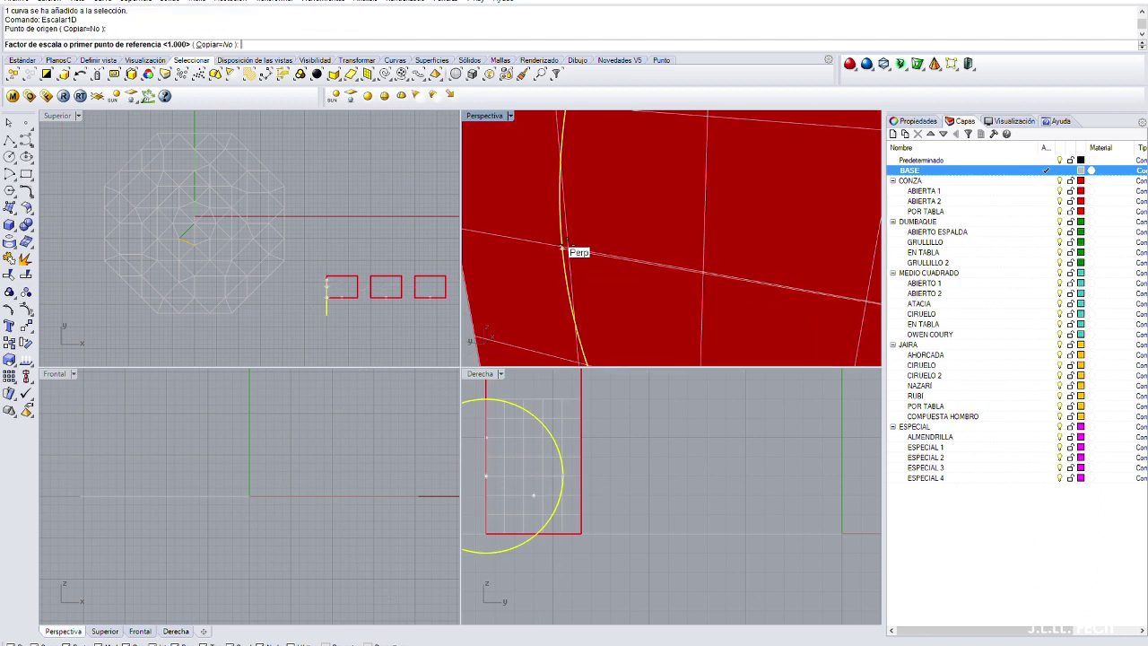
click(565, 246)
scroll(564, 248, down, 5)
click(713, 153)
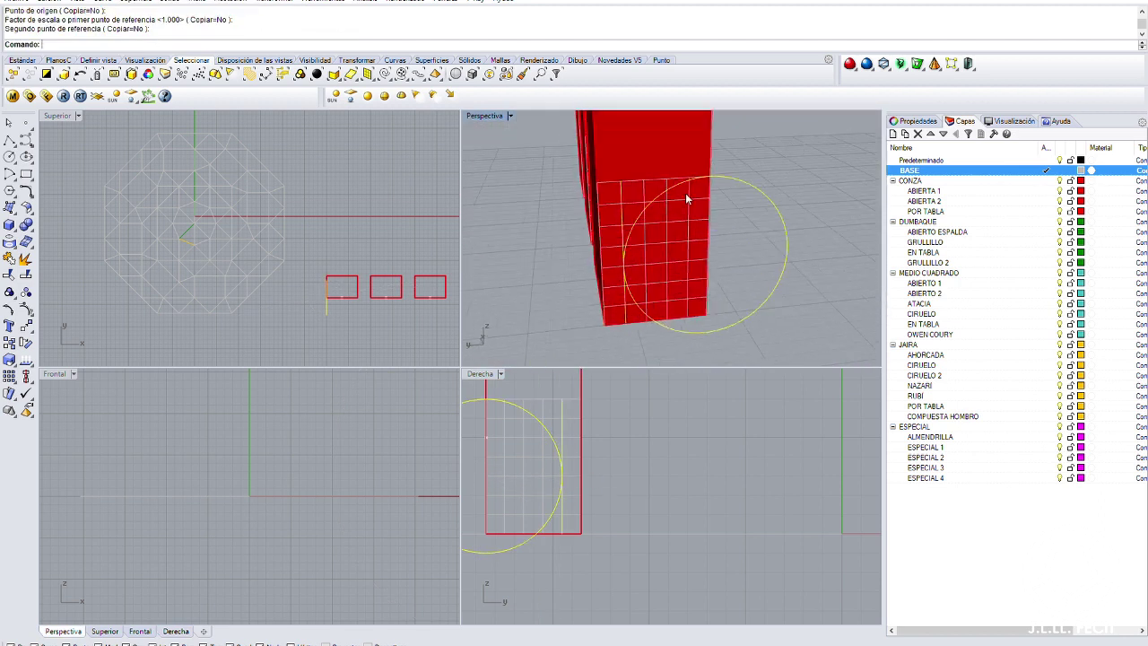
Trim the circle down to the quarter arc that lies on the upper part of the narrow face's grid
click(9, 275)
click(787, 246)
right_drag(786, 247, 615, 282)
Close the quarter arc with straight lines down to and along the box's base, and join everything into one profile
key(Return)
click(670, 240)
click(671, 151)
key(Return)
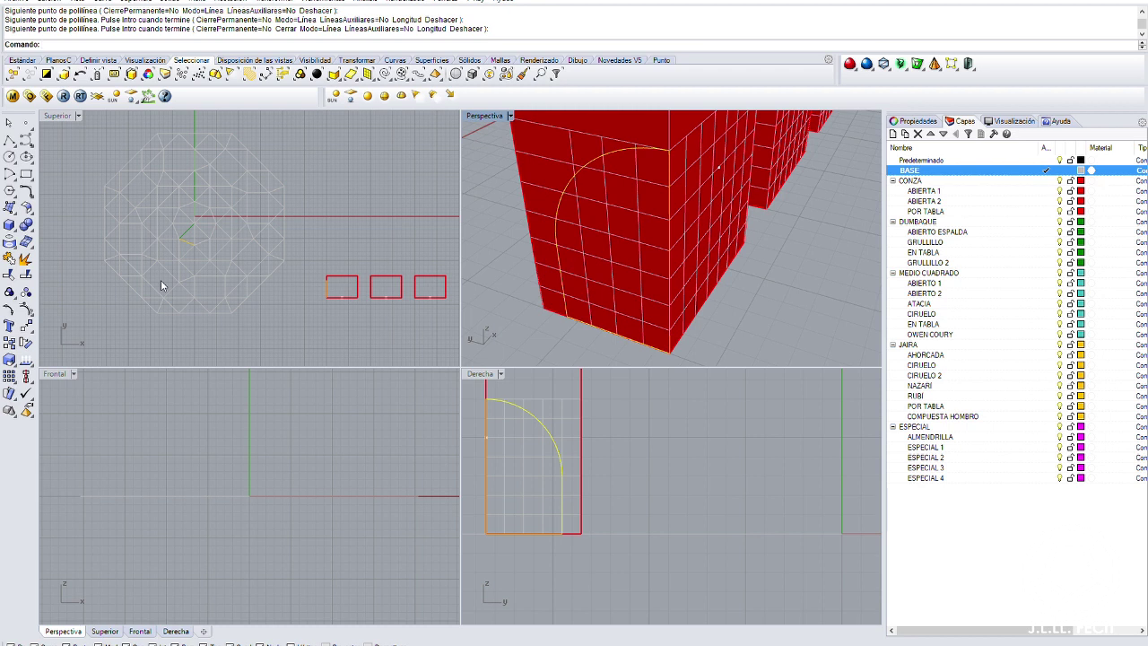
click(8, 258)
scroll(636, 288, down, 5)
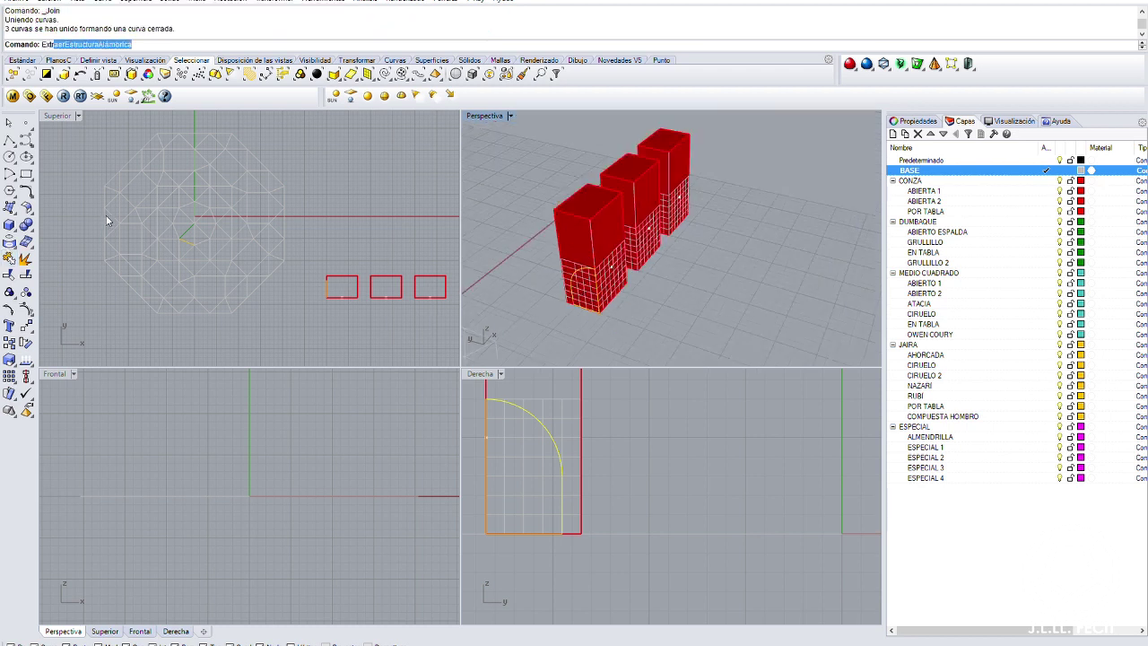
Extrude the closed arch profile through all three boxes and subtract the resulting solid from them
text(rusionCrv)
key(Return)
click(676, 234)
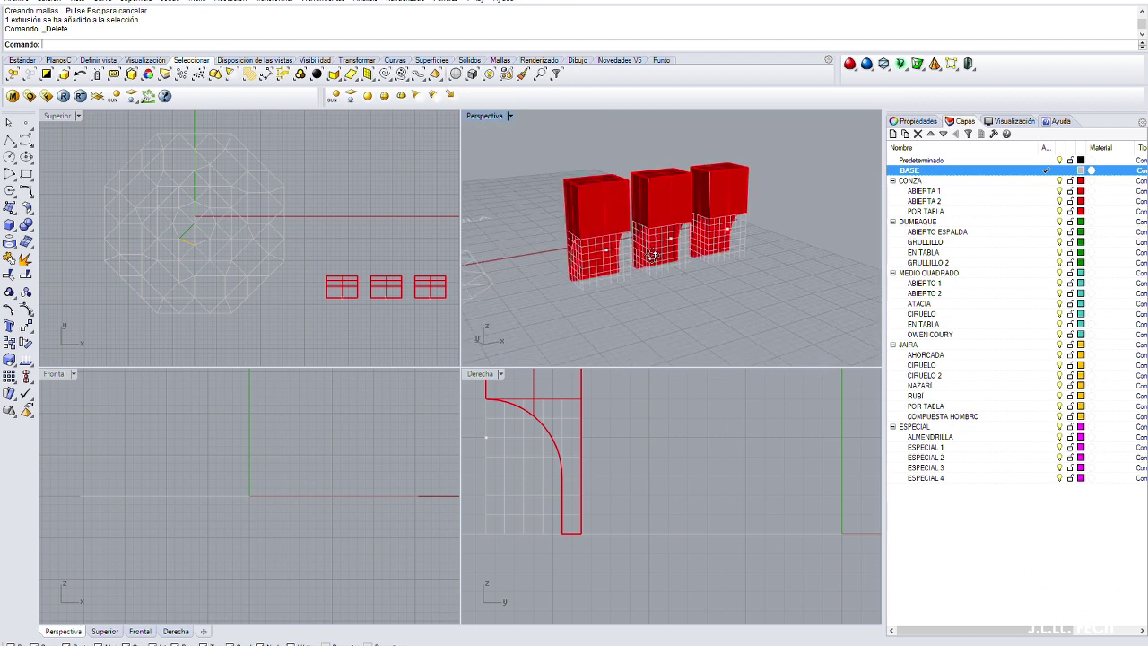
Assign the far block to layer POR TABLA and the middle block to ABIERTA 2, giving each layer a darker red
click(731, 175)
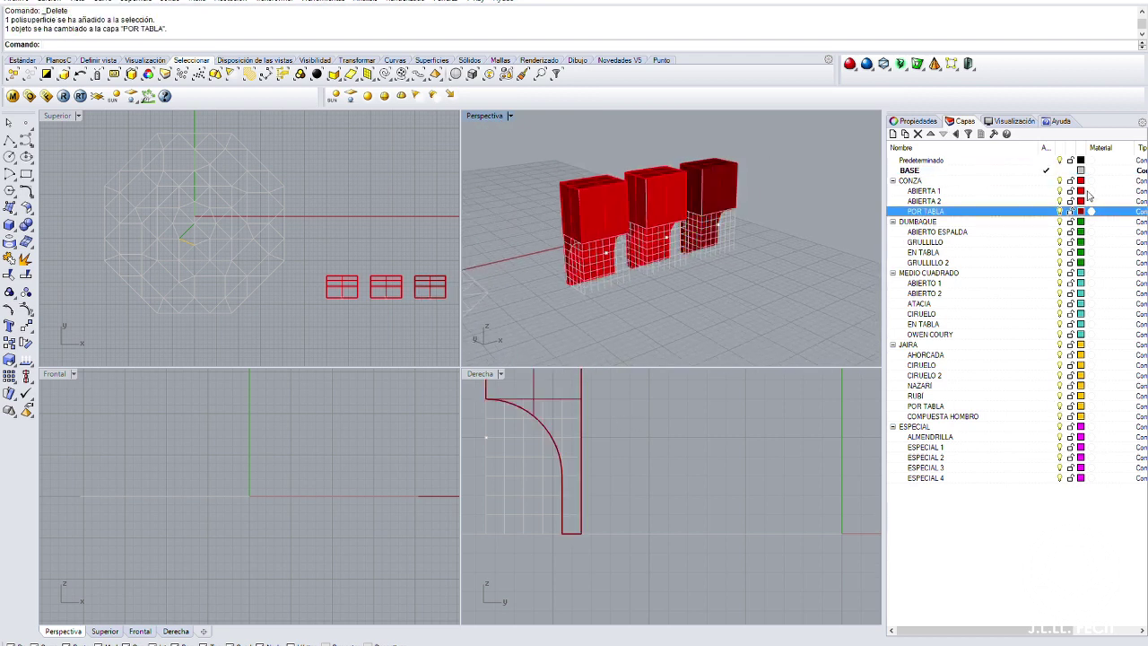
key(Escape)
click(656, 181)
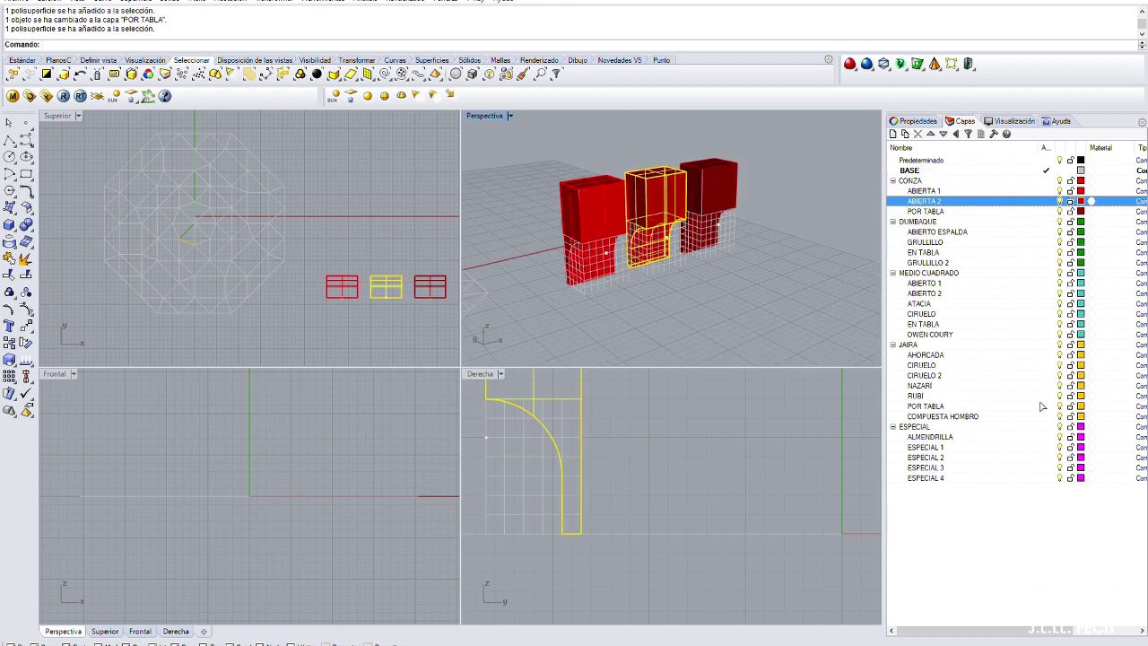
Copy the arch profile from the near block to the front corner of the middle block
scroll(708, 265, up, 5)
click(597, 320)
click(9, 342)
click(640, 336)
scroll(640, 302, down, 3)
click(661, 321)
key(Return)
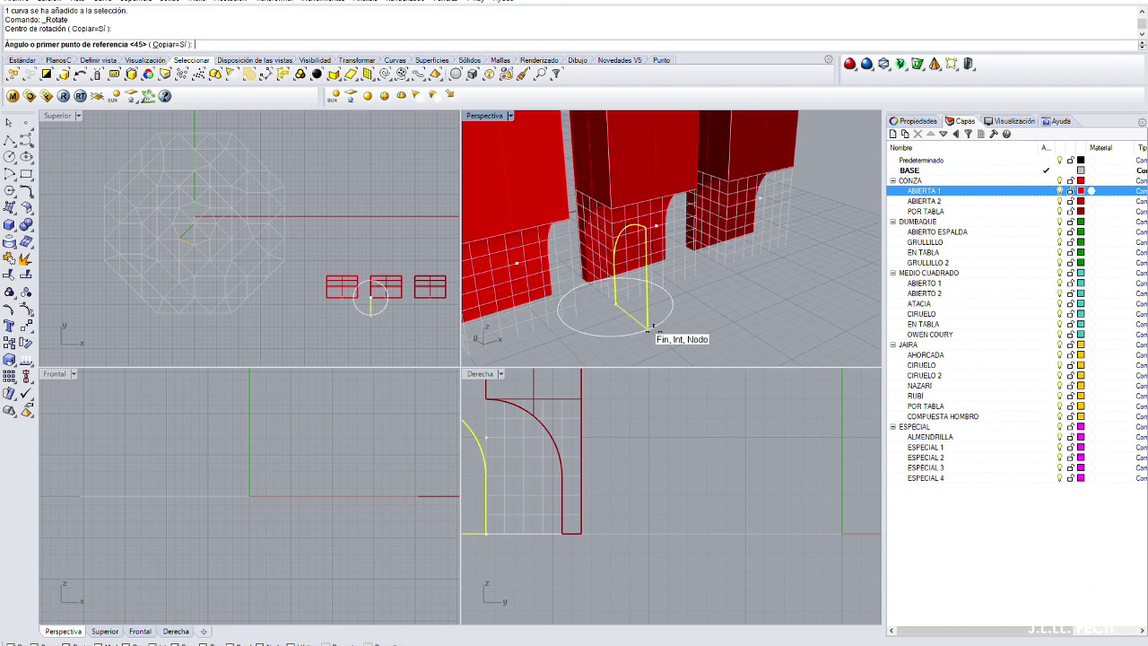
Rotate the copied profile onto the middle block's wide front face and move it 1 mm along the face
click(642, 327)
scroll(642, 327, up, 3)
click(657, 301)
key(Return)
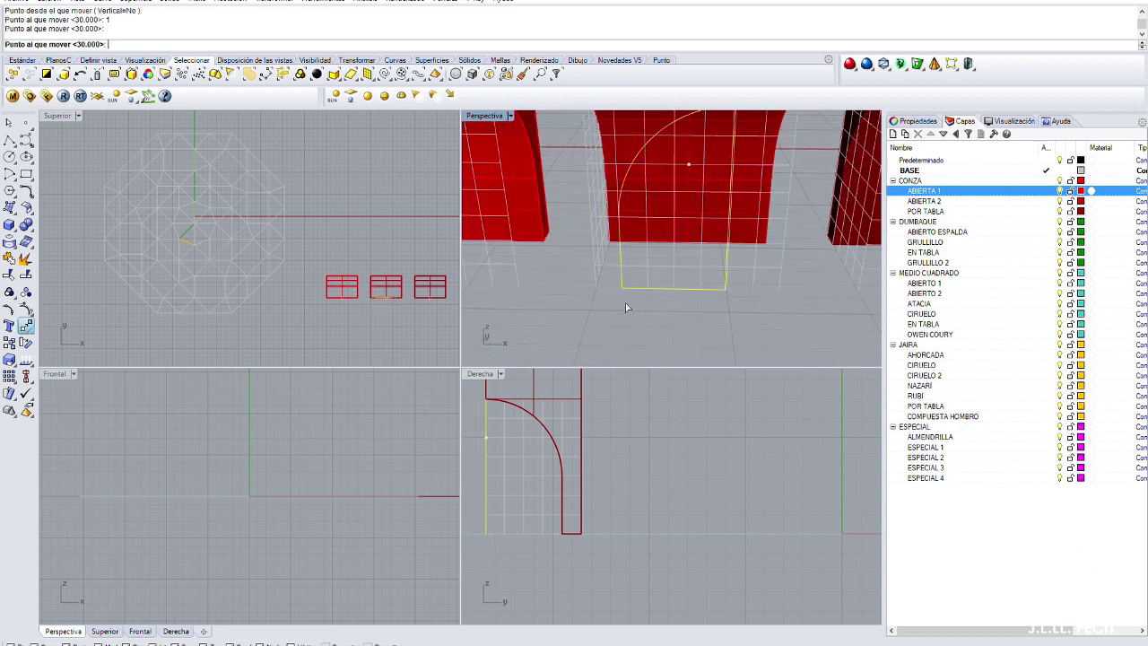
click(633, 311)
scroll(655, 296, down, 3)
Mirror the arch profile about the vertical centre line of the middle block's front face
text(Re)
click(668, 338)
scroll(668, 339, up, 3)
scroll(668, 339, down, 3)
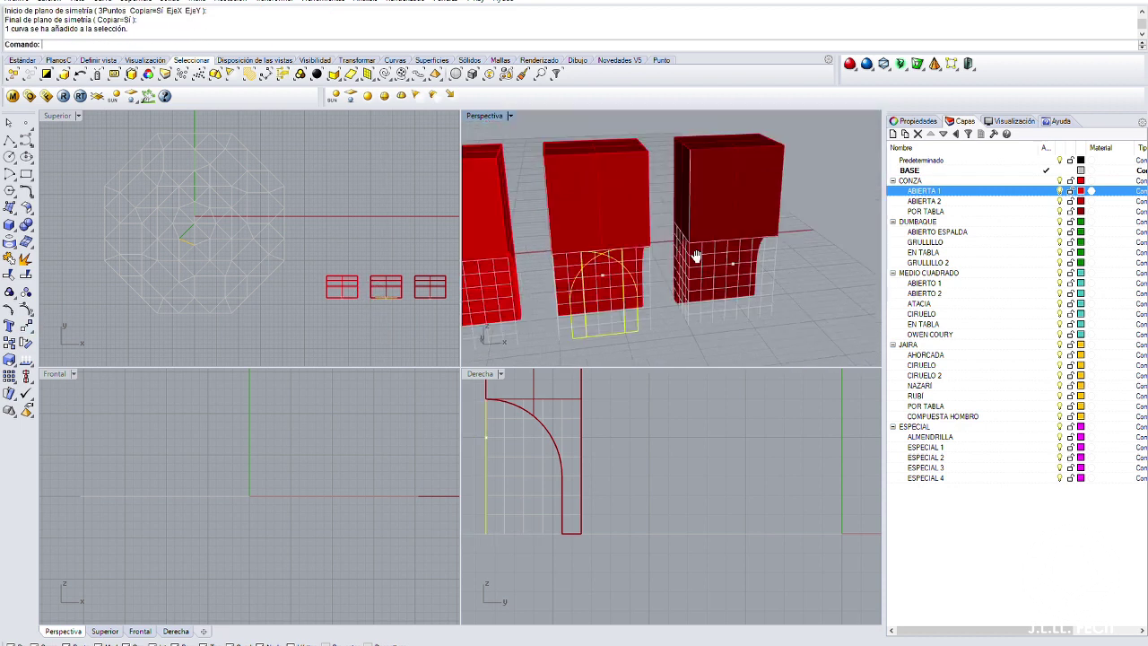
Isolate the two mirrored profiles, explode them and remove the overlapping parts so that a pointed arch remains
key(ctrl+shift+h)
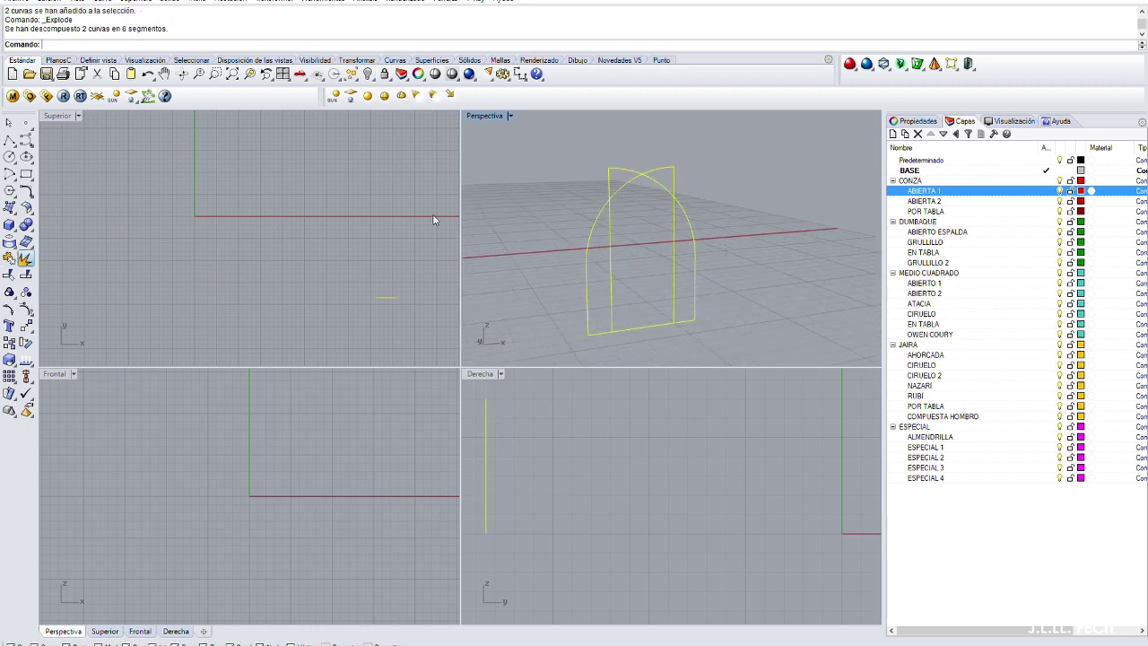
key(Return)
click(669, 164)
key(Delete)
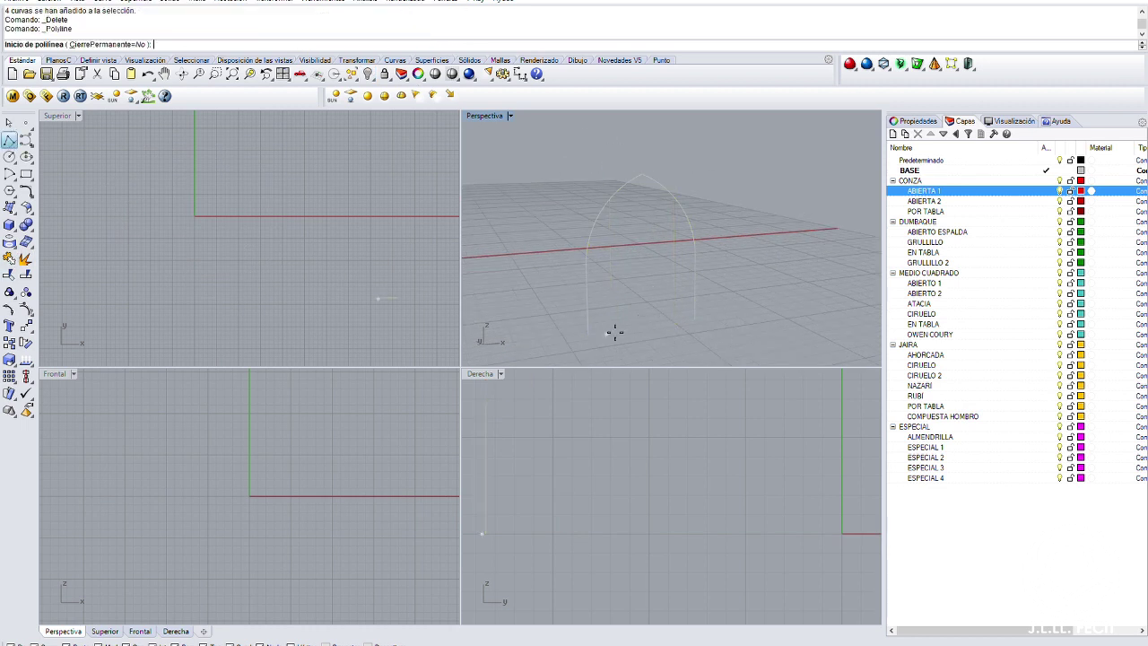
Close the pointed arch with a base line, join its curves into one outline and show all hidden objects again
click(699, 320)
click(652, 293)
key(ctrl+alt+h)
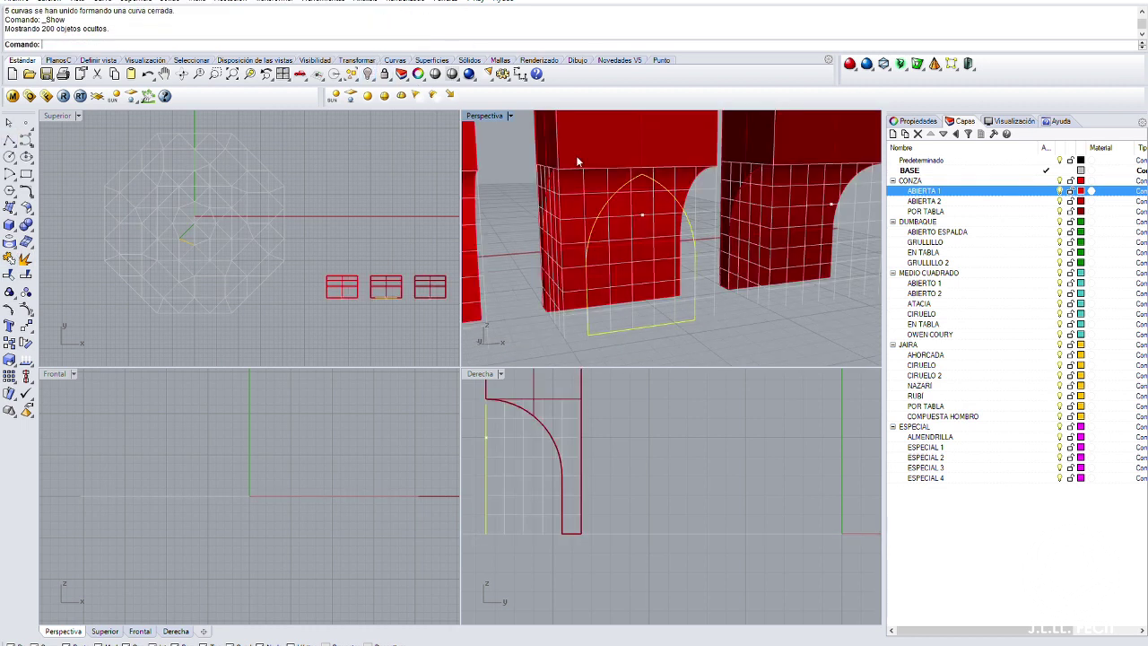
Extrude the pointed-arch outline into a solid through the middle block, subtract it from the block and delete the leftover geometry
click(391, 266)
key(Return)
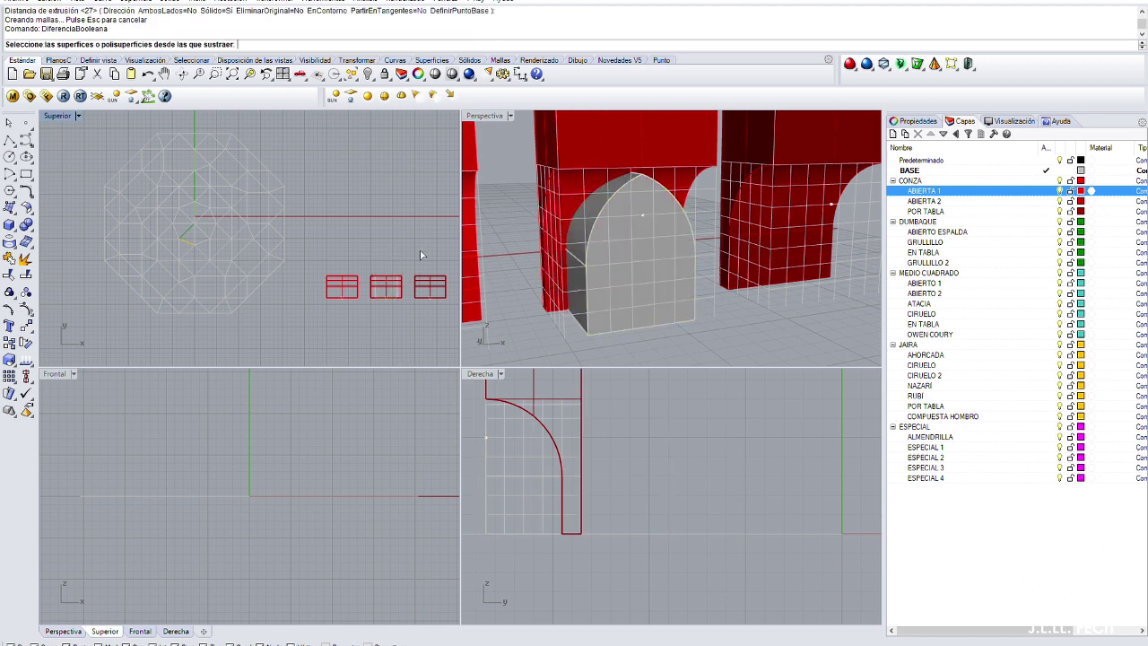
click(385, 285)
key(Return)
click(386, 286)
key(Return)
key(Delete)
right_drag(682, 269, 639, 211)
scroll(638, 206, up, 5)
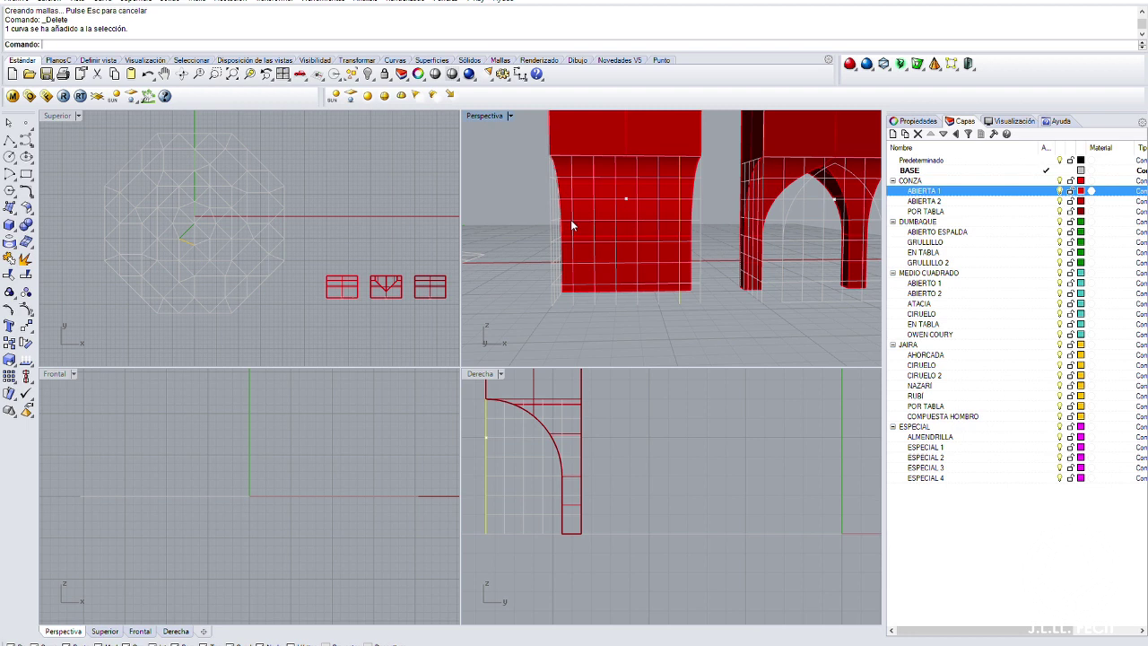
right_drag(571, 225, 651, 277)
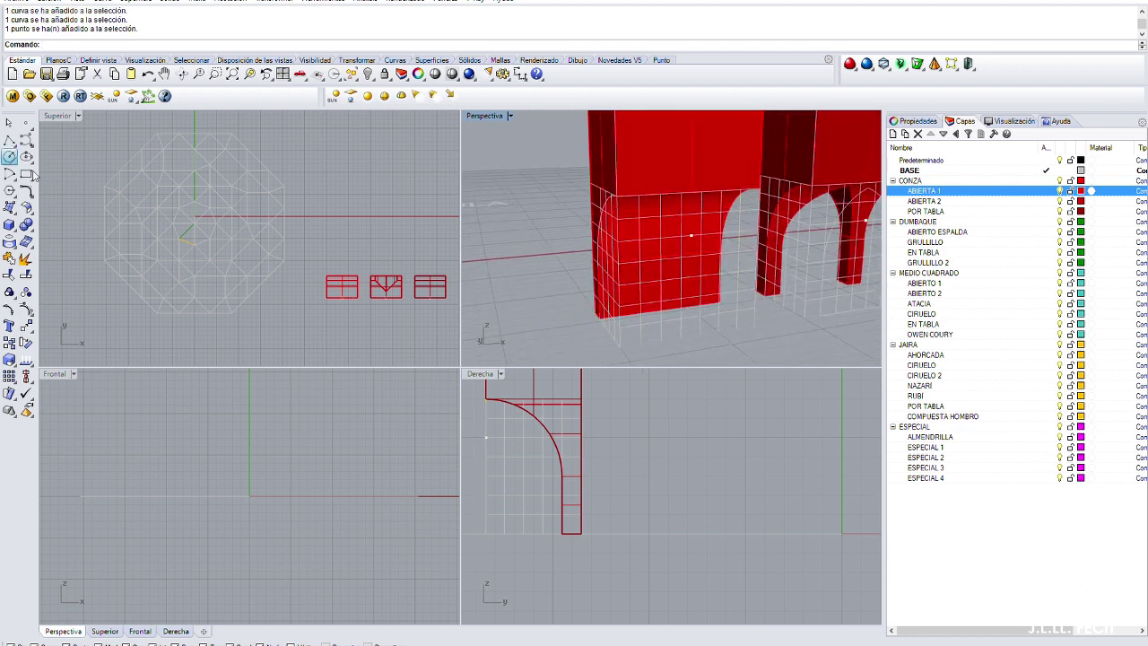
Draw a circle tangent to the inner vertical guides on the first block's front face and isolate it with those two guide lines
click(691, 236)
click(648, 302)
key(Return)
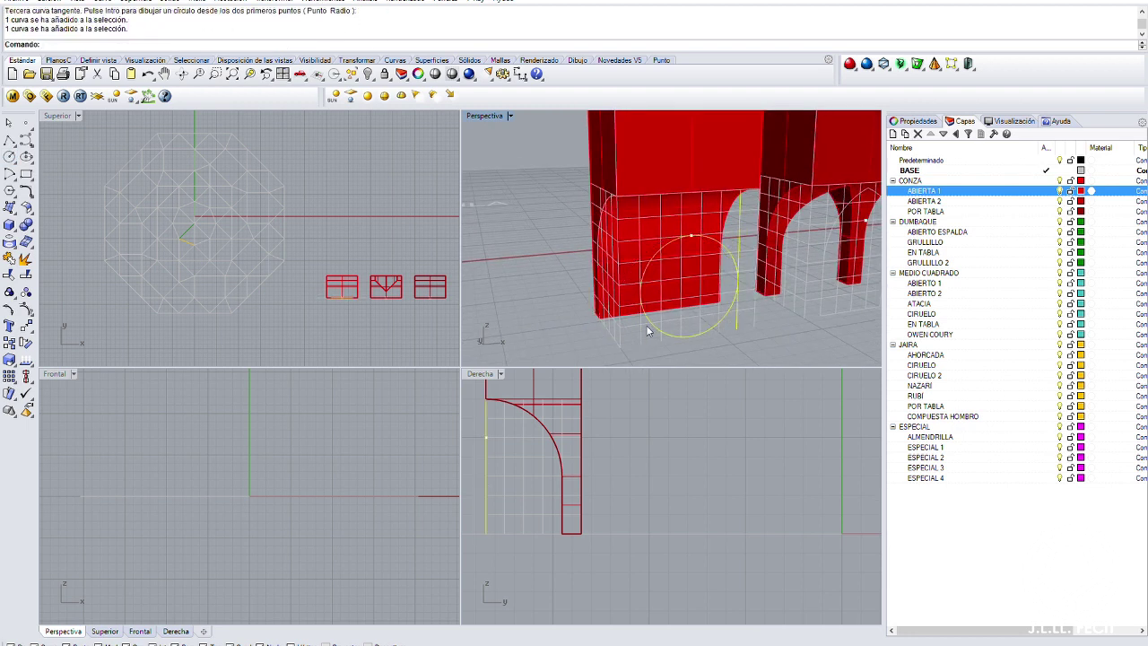
click(399, 72)
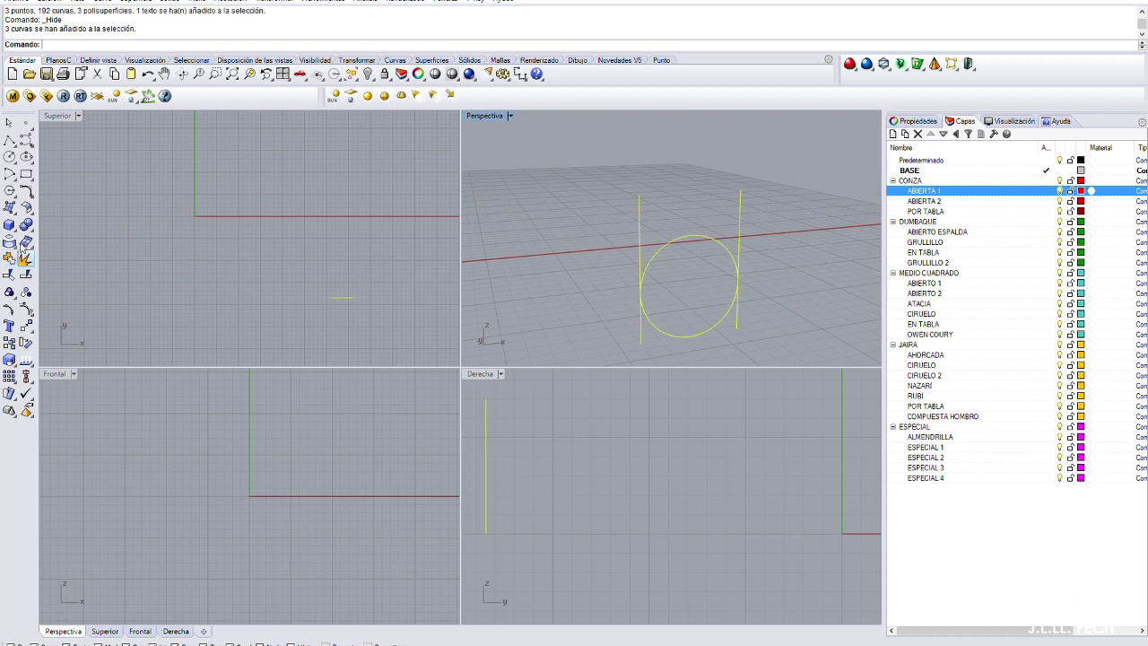
Trim the circle and guides into a round arch, close it with a base line, join the outline and show all hidden objects
click(9, 258)
click(686, 336)
key(Return)
click(9, 140)
click(640, 342)
click(737, 329)
key(Return)
key(ctrl+j)
key(ctrl+alt+h)
Extrude the round-arch outline as a solid through the first block, subtract it from the block and delete the cutting solid
text(Ex)
key(Return)
click(366, 259)
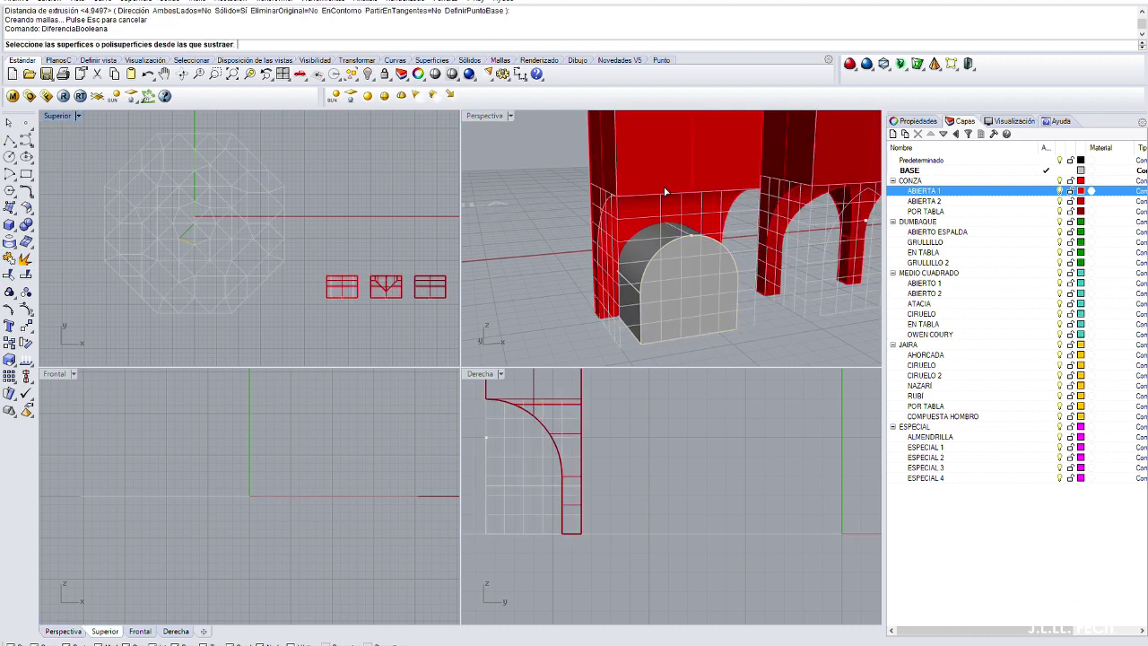
click(661, 269)
click(668, 320)
key(Return)
key(Delete)
Examine the three carved conza blocks in rendered display with the BASE layer hidden
scroll(691, 309, down, 3)
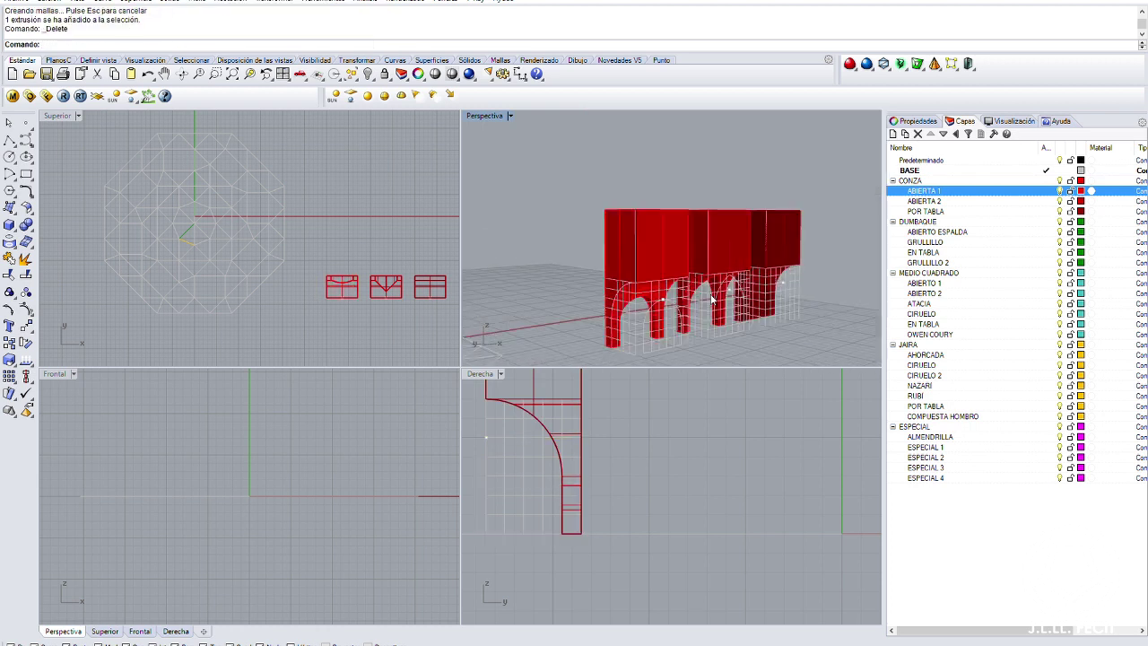
click(1026, 171)
right_drag(682, 269, 628, 271)
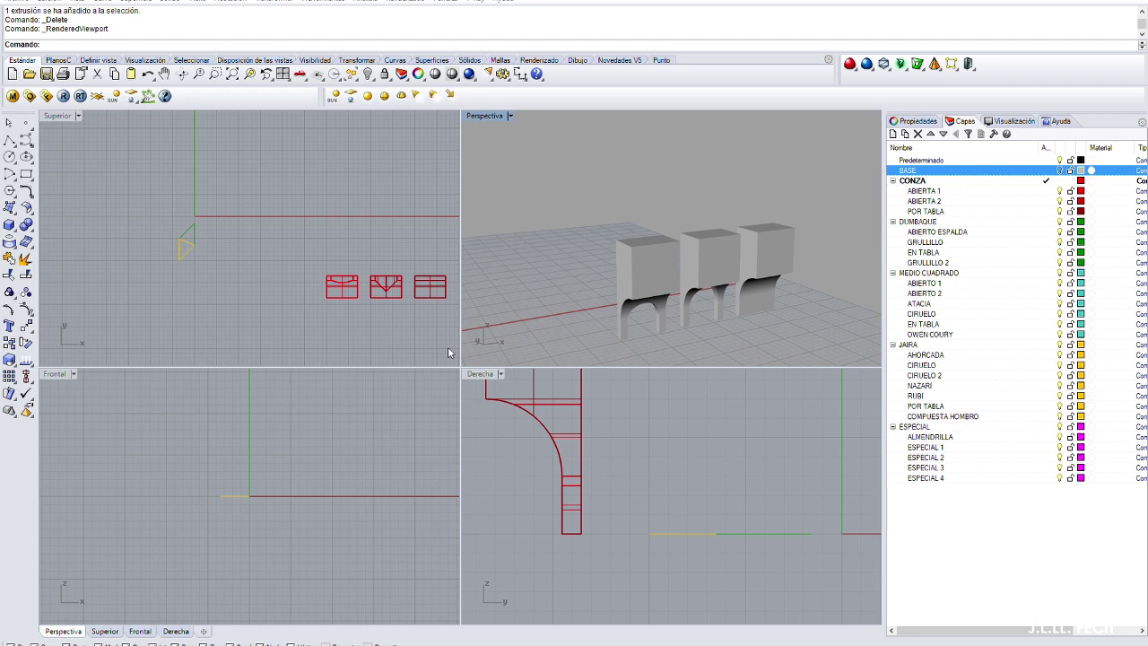
scroll(665, 259, up, 5)
right_drag(665, 259, 666, 259)
scroll(666, 259, down, 5)
scroll(666, 259, up, 2)
scroll(665, 259, down, 5)
Save the file and copy the dumbaque triangle from the octagonal plan to a spot behind the first conza block
key(ctrl+alt+s)
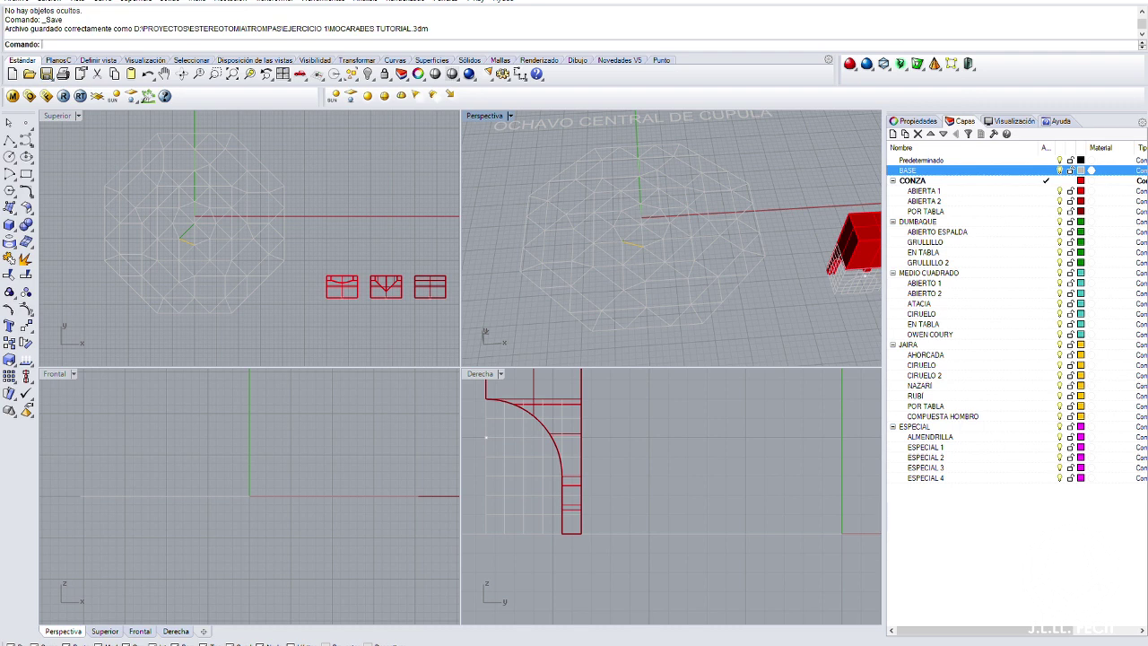
scroll(658, 249, down, 3)
click(9, 342)
click(170, 344)
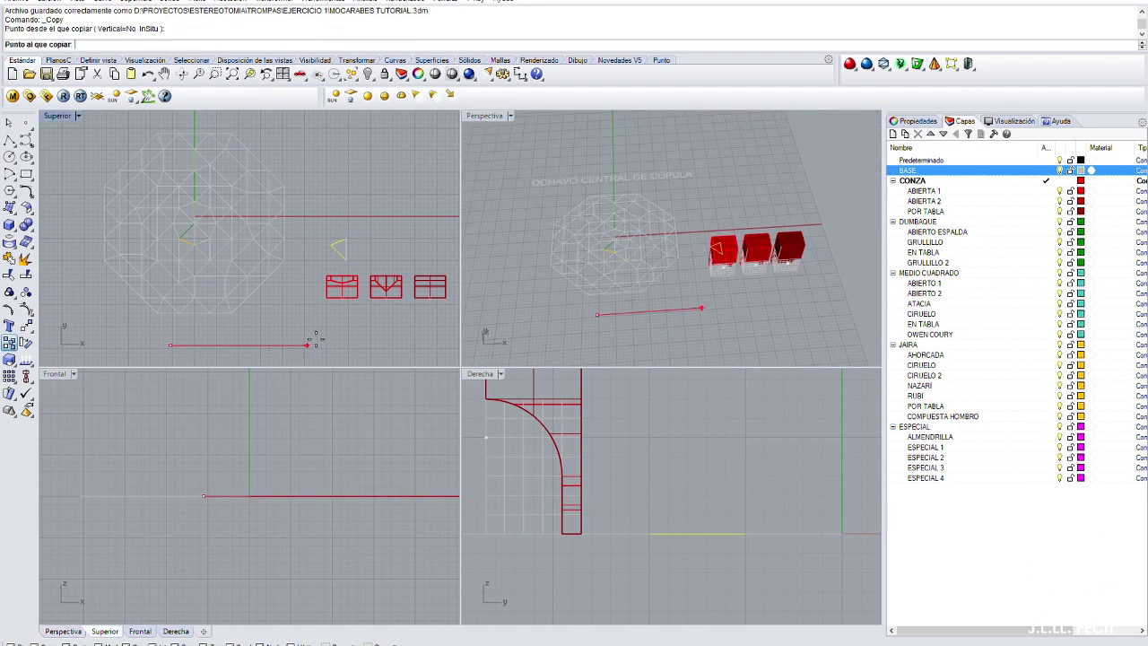
key(Return)
Make DUMBAQUE the current layer and extrude the copied triangle 14 mm into a solid prism
click(921, 221)
scroll(708, 226, up, 5)
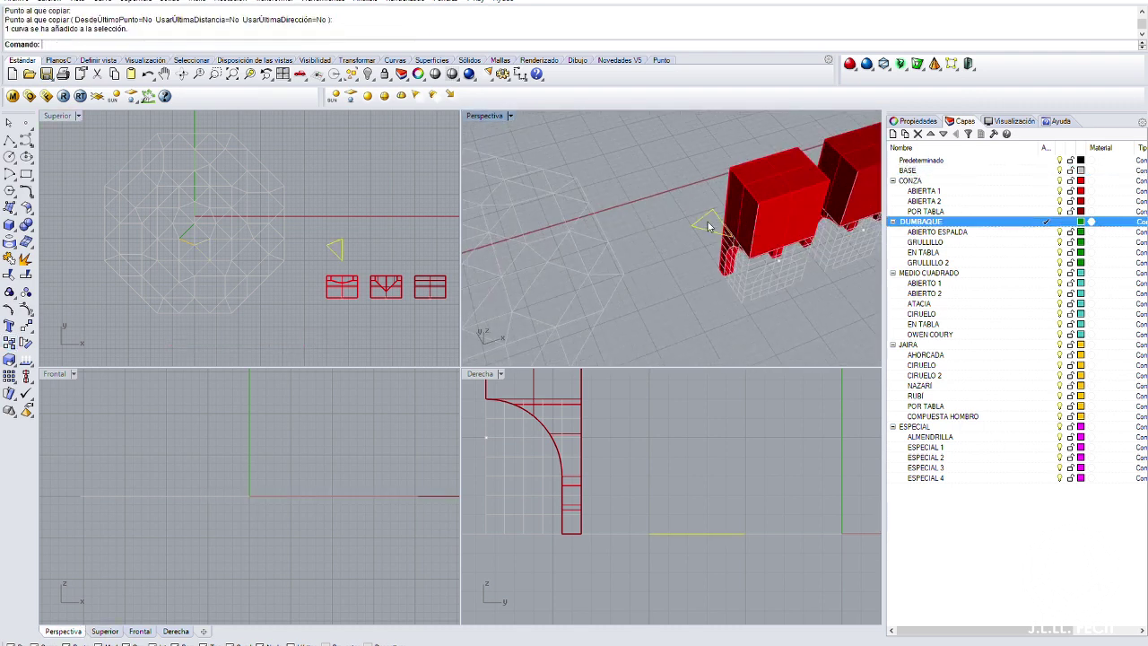
text(ExtrusiónDeCrv)
key(Return)
scroll(750, 184, down, 3)
key(Return)
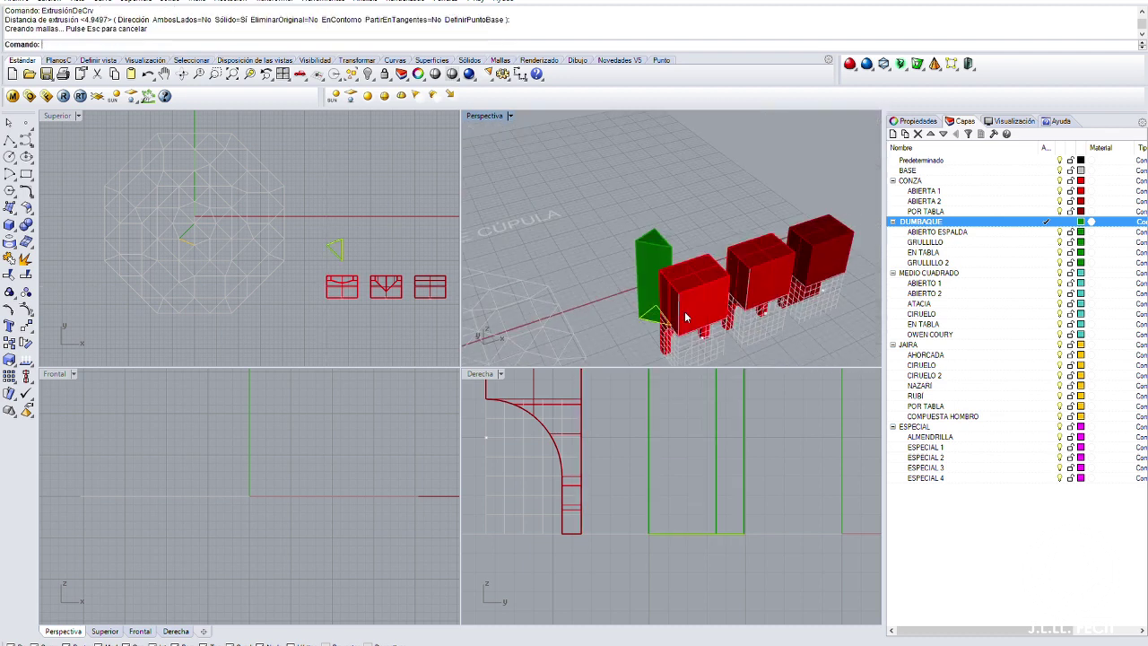
Copy the arch profile to the prism's base corner, rotate it onto the prism's face and delete the unaligned copy
scroll(680, 319, up, 5)
click(525, 224)
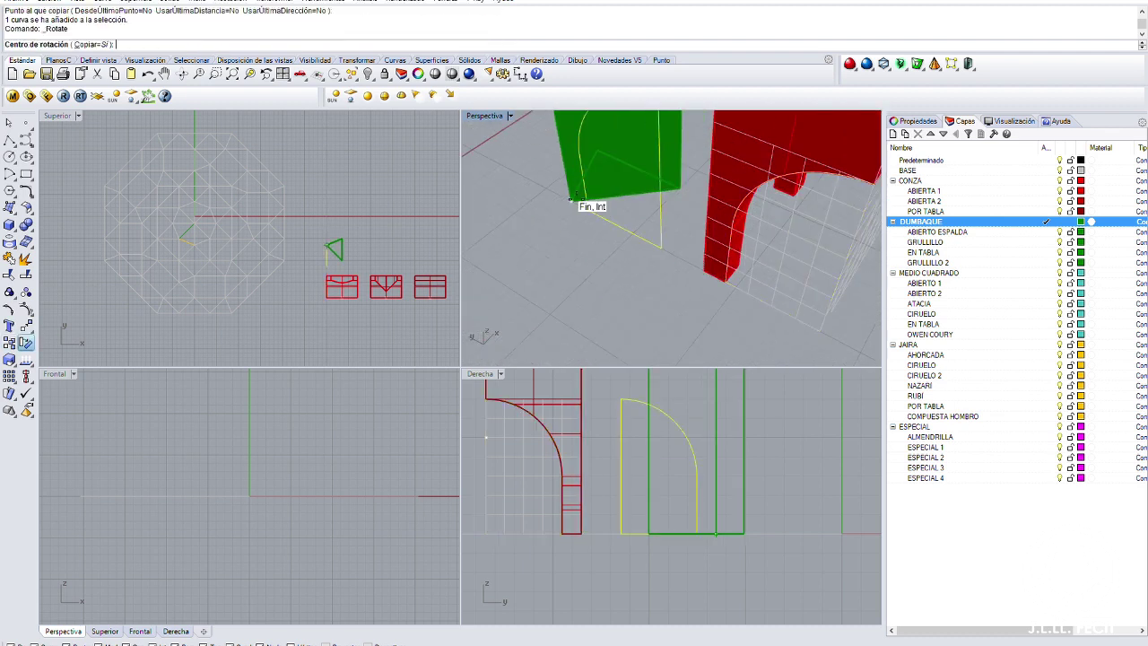
scroll(636, 320, up, 3)
key(Delete)
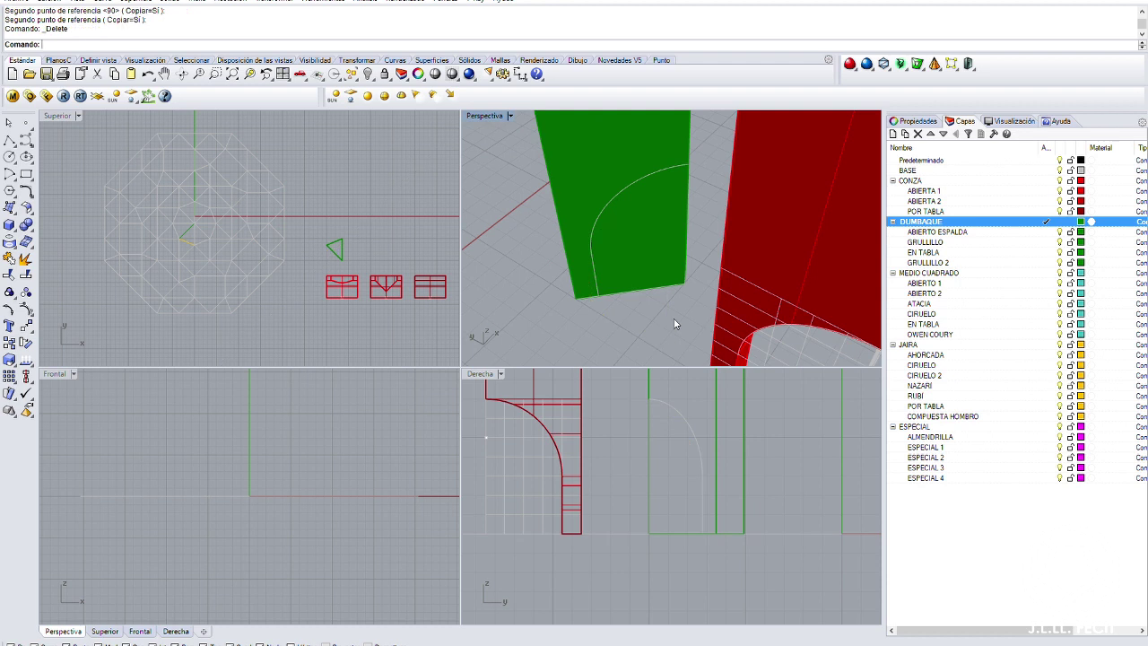
Copy the triangular prism and its arch profile three times in a row at 10 mm spacing, and save the file
scroll(677, 284, down, 5)
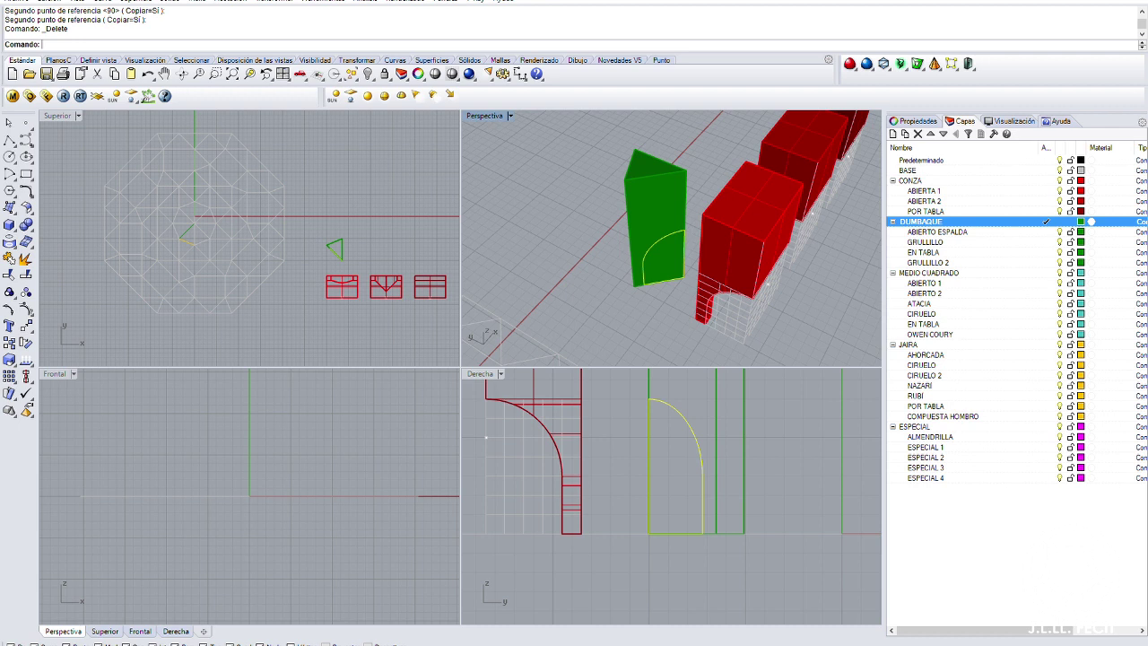
click(654, 215)
click(9, 344)
click(340, 249)
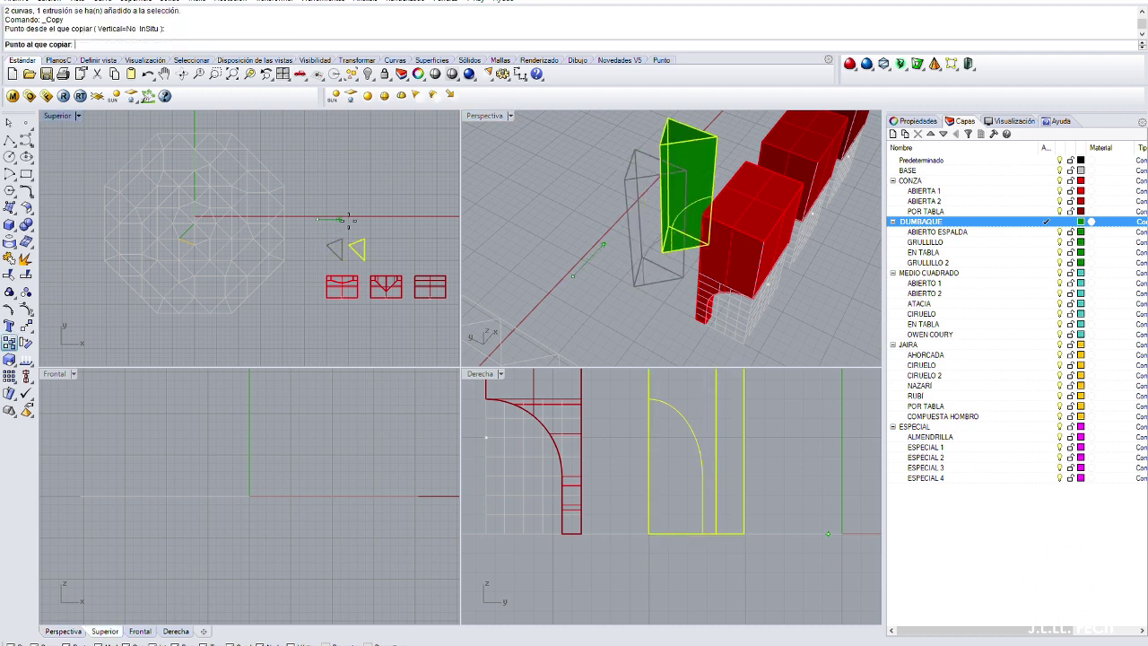
text(10)
key(Return)
text(20)
key(Return)
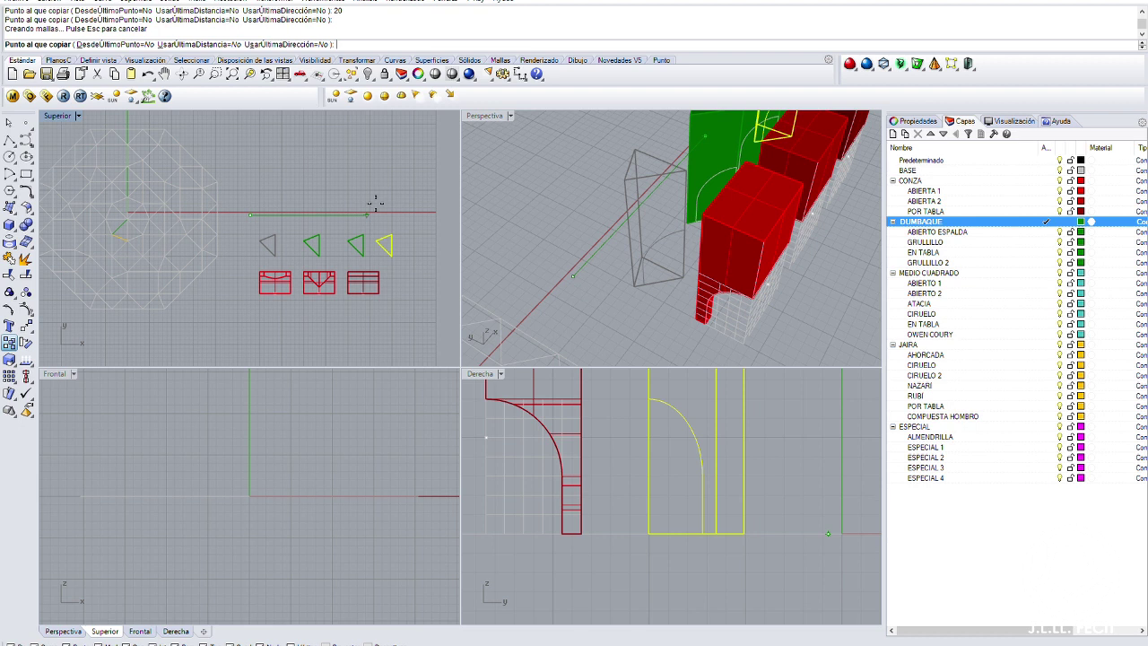
key(Return)
key(ctrl+s)
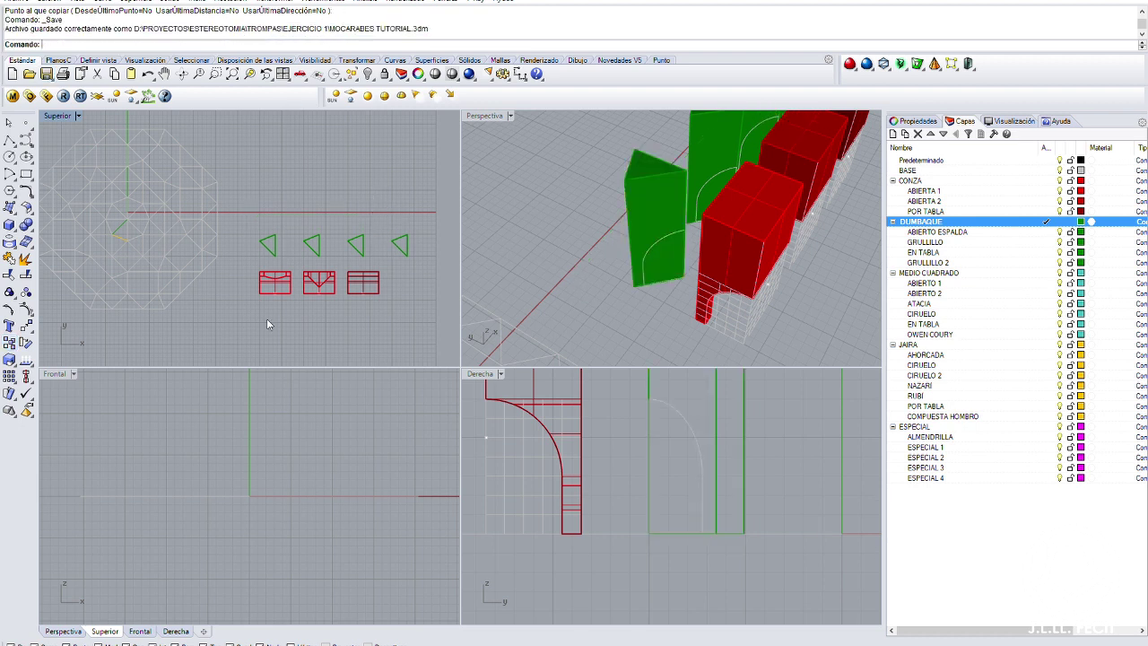
Extrude the arch profile on the first prism as a solid passing through the prism
scroll(646, 278, up, 5)
click(266, 242)
scroll(271, 239, up, 5)
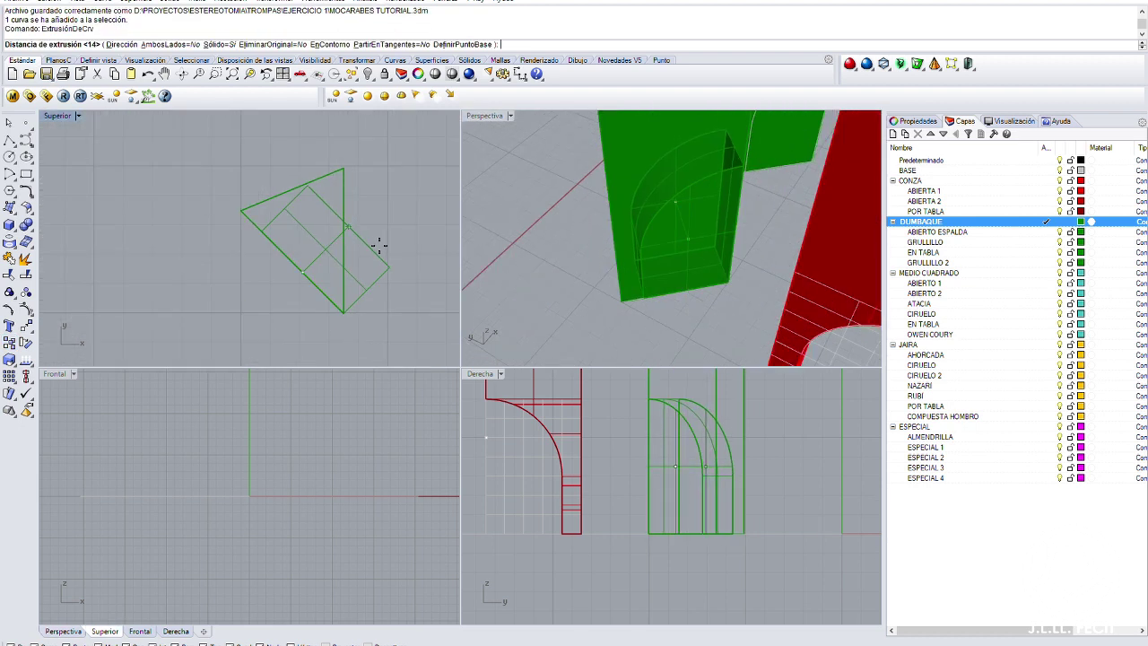
click(343, 168)
Subtract the extruded arch profile from the first prism and delete the cutting solid
click(643, 229)
scroll(643, 229, down, 5)
key(ctrl+z)
scroll(653, 257, up, 3)
click(666, 238)
key(Return)
click(661, 307)
click(549, 230)
key(Return)
key(Escape)
click(691, 227)
key(Delete)
Assign the carved first prism to the EN TABLA layer and give the DUMBAQUE sublayers progressively darker greens
right_drag(691, 227, 858, 256)
click(932, 252)
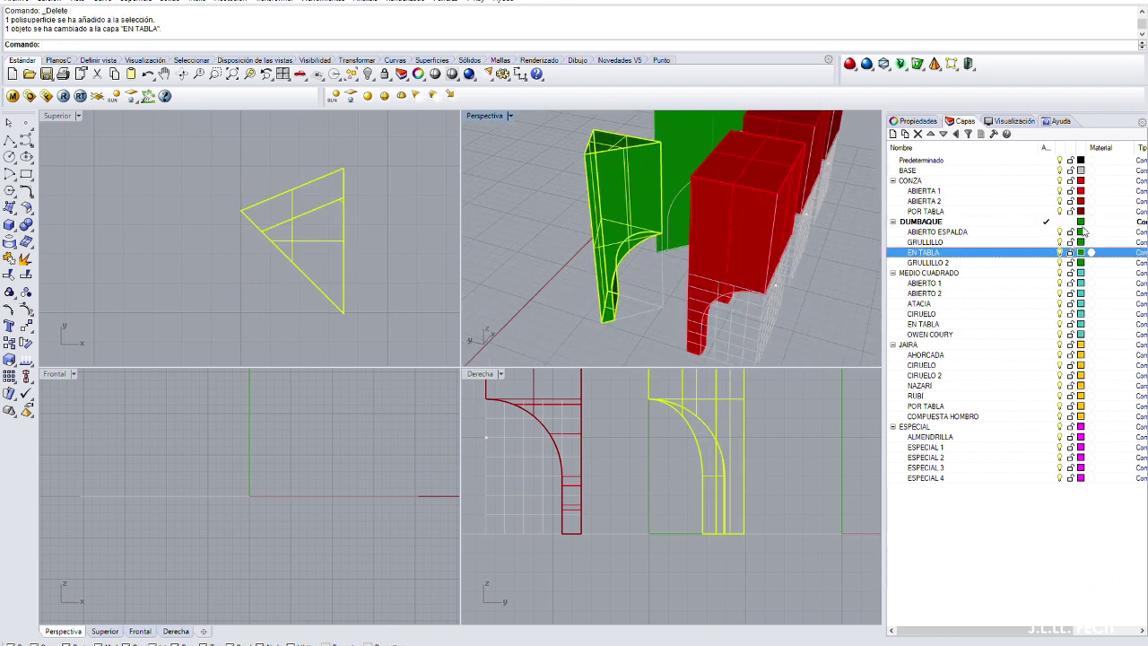
click(1079, 231)
click(1070, 240)
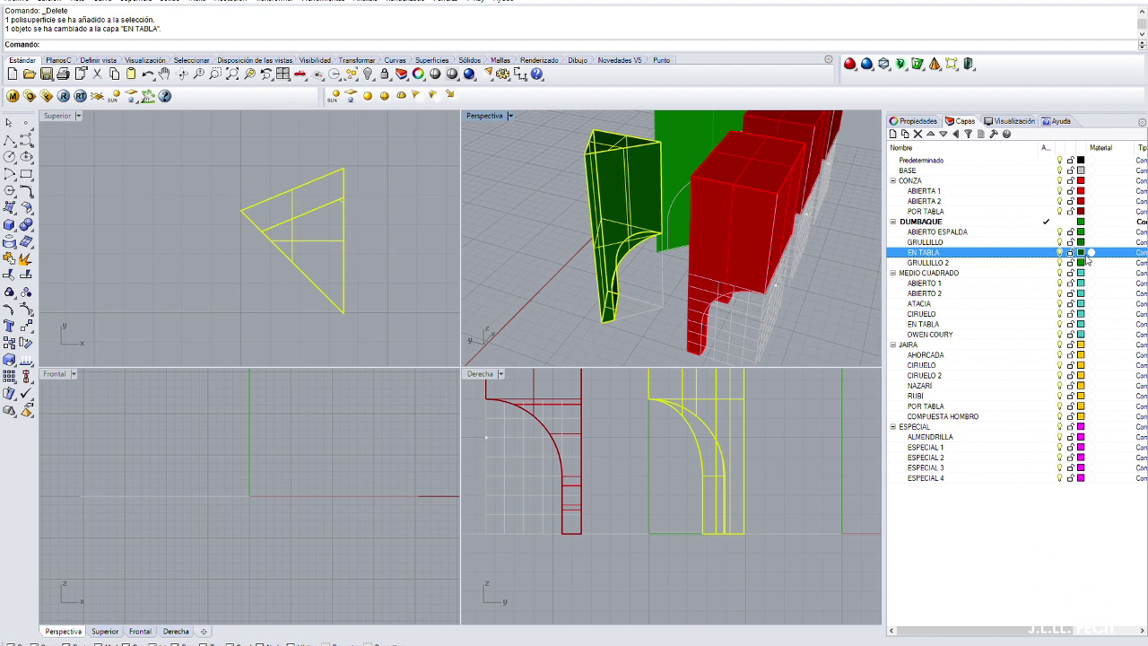
key(Down)
key(Escape)
Measure the short base edge of the second prism
right_drag(581, 303, 645, 188)
scroll(533, 318, down, 3)
right_drag(762, 278, 726, 327)
scroll(538, 208, up, 5)
text(distancia)
key(Return)
click(554, 298)
click(546, 313)
scroll(682, 308, down, 2)
scroll(682, 309, down, 1)
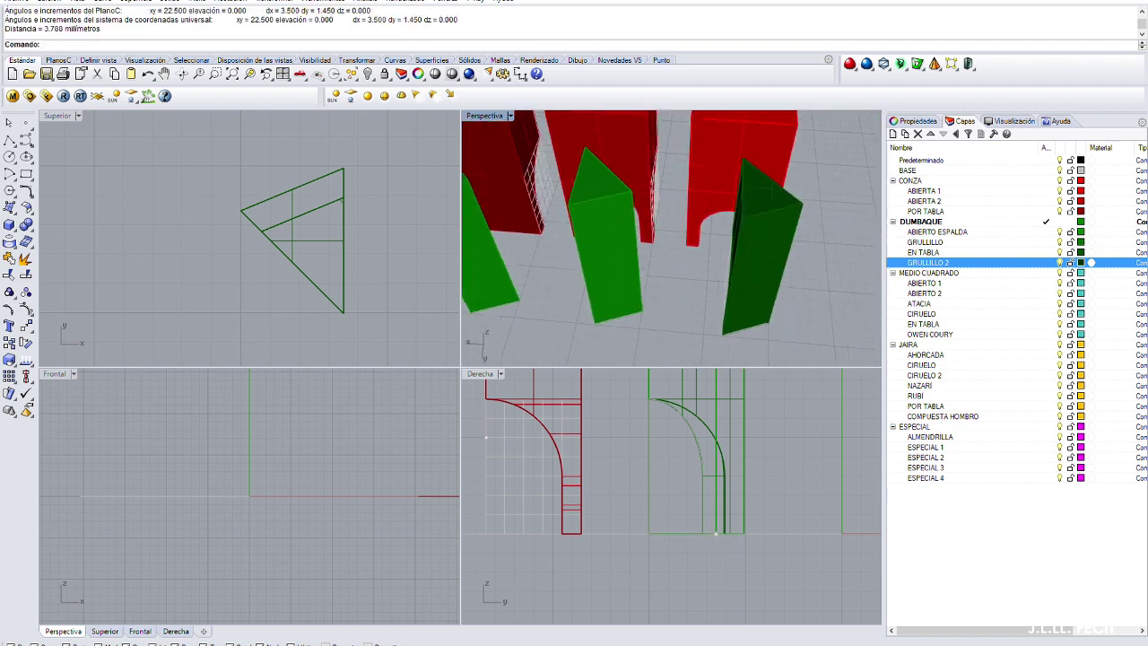
On the BASE layer, draw a polyline 7 mm up a corner of the second prism's narrow face and across that face
right_drag(628, 233, 618, 260)
click(9, 141)
click(1045, 170)
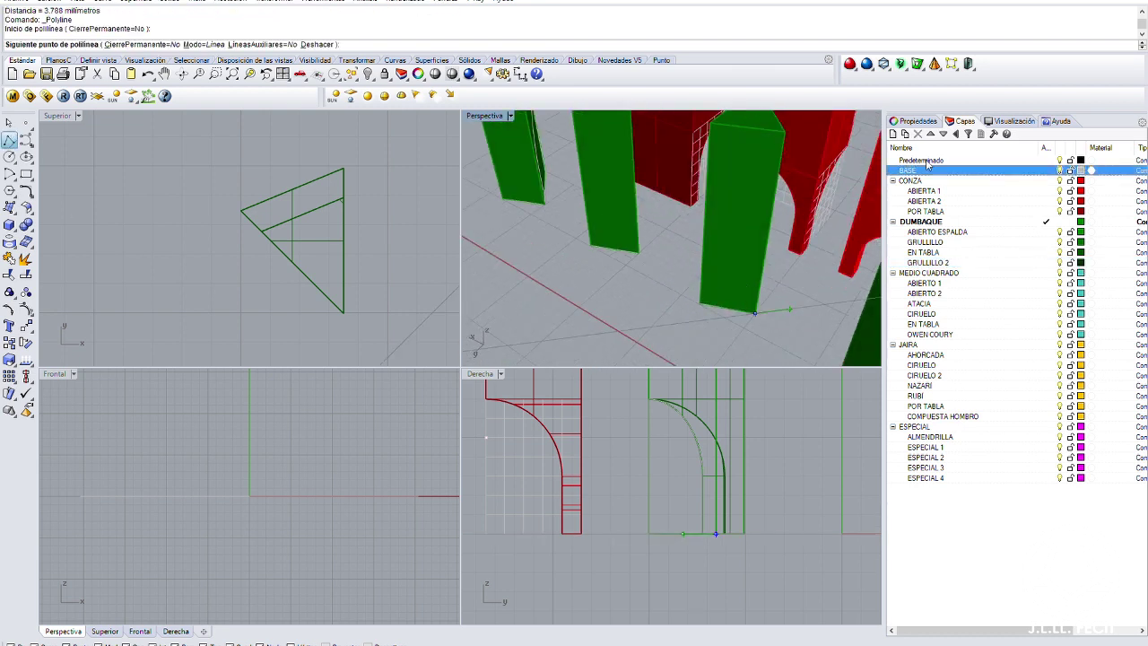
scroll(843, 323, down, 5)
click(782, 406)
scroll(627, 233, up, 6)
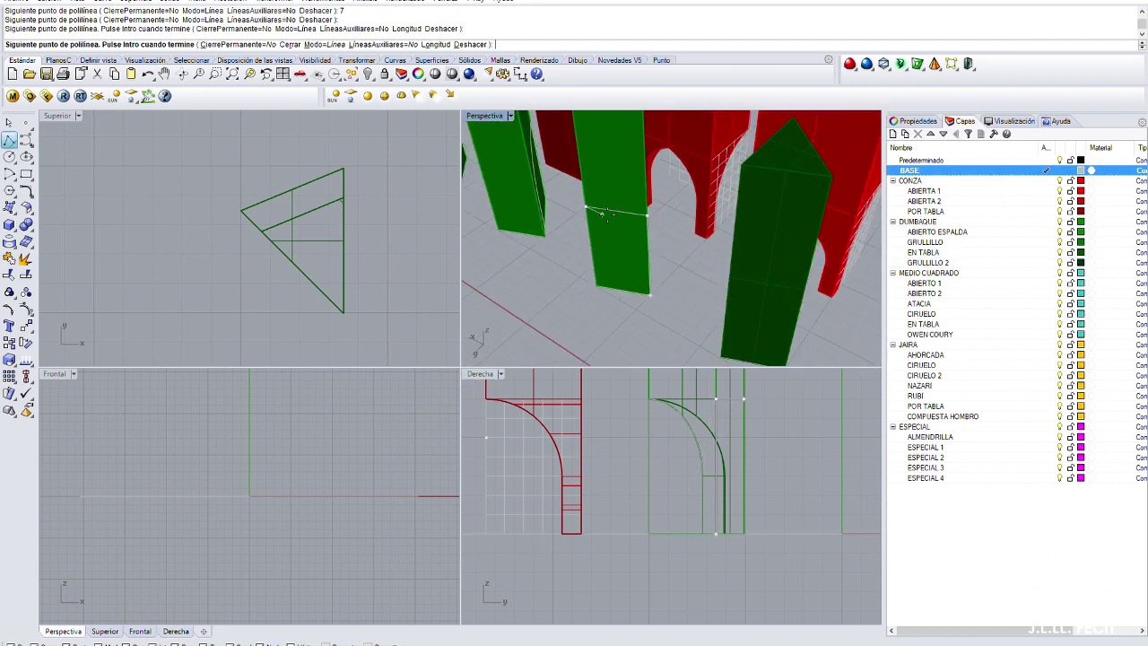
Explode the polyline, then divide its horizontal line into 5 segments and its vertical line into 7 segments
click(26, 257)
right_drag(574, 269, 536, 289)
text(Dividir)
key(Return)
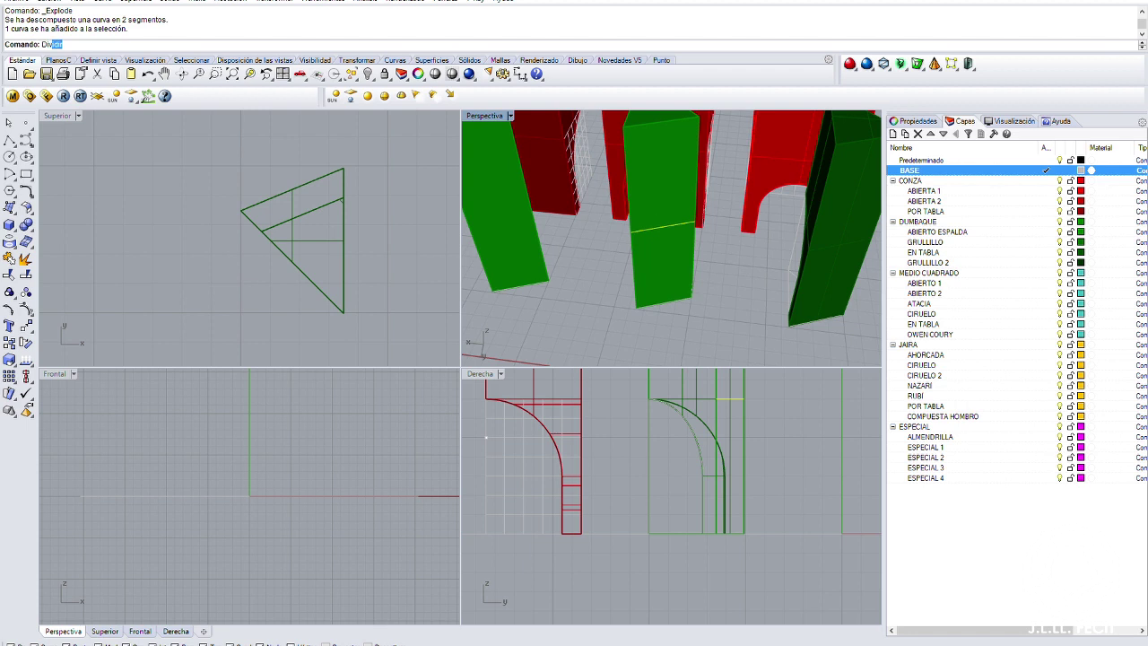
scroll(674, 225, up, 3)
text(5)
key(Return)
key(Return)
key(Escape)
Copy the polyline's lines to the division points to form a 5 by 7 grid on the second prism's narrow face
text(copiar)
key(Return)
click(741, 215)
click(722, 219)
click(700, 226)
click(679, 233)
click(657, 240)
click(737, 287)
key(Return)
Divide the grid's horizontal line two modules below the top into 2 segments to mark its midpoint
right_drag(758, 309, 664, 247)
click(658, 241)
text(2)
key(Return)
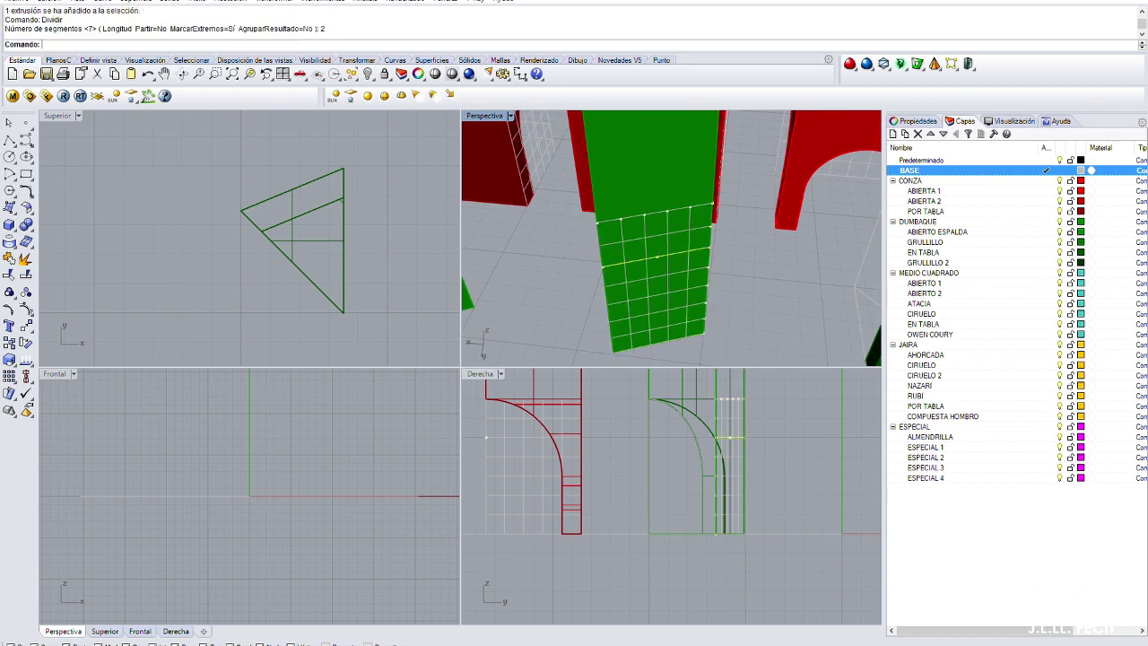
Draw a circle tangent to the grid's inner vertical guides, with its top at the marked midpoint
right_drag(678, 250, 640, 316)
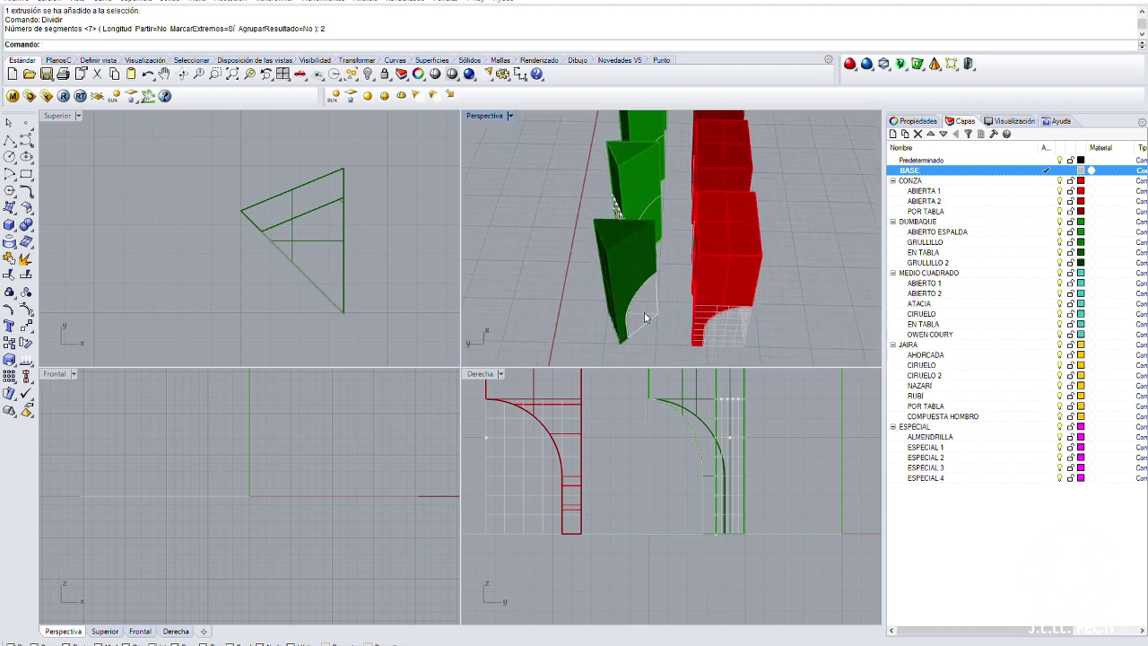
scroll(644, 317, up, 5)
scroll(656, 244, down, 2)
click(85, 158)
click(715, 239)
click(686, 241)
key(Return)
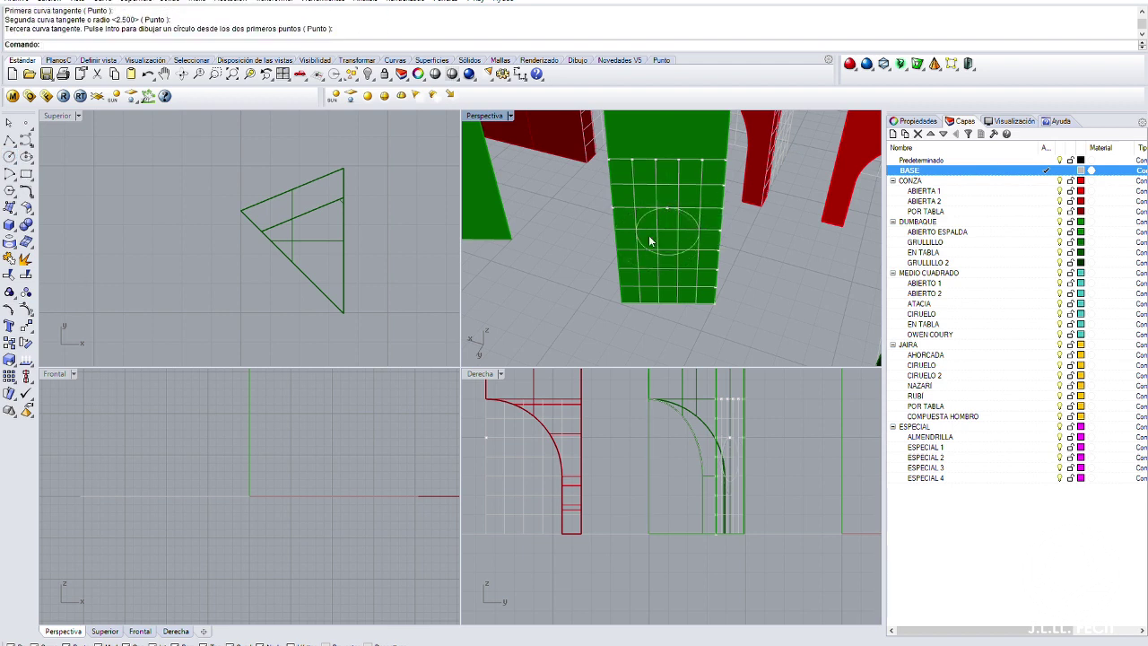
Turn the circle into a closed round-arch outline, extrude it as a solid through the second prism and delete the outline
click(25, 258)
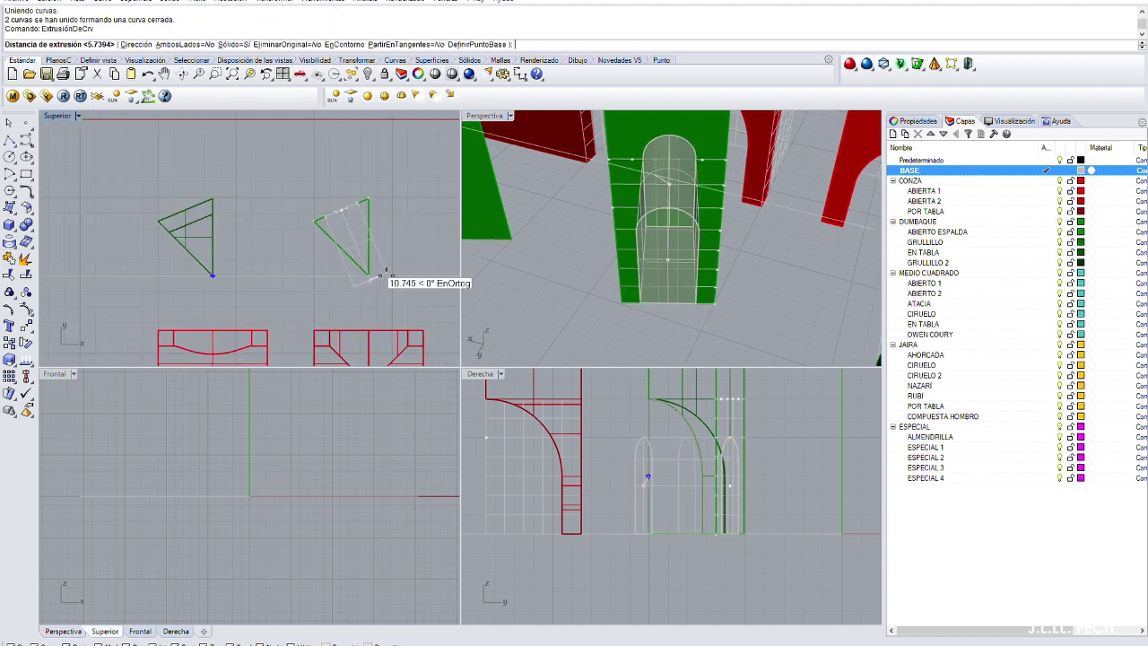
click(399, 274)
right_drag(617, 311, 448, 308)
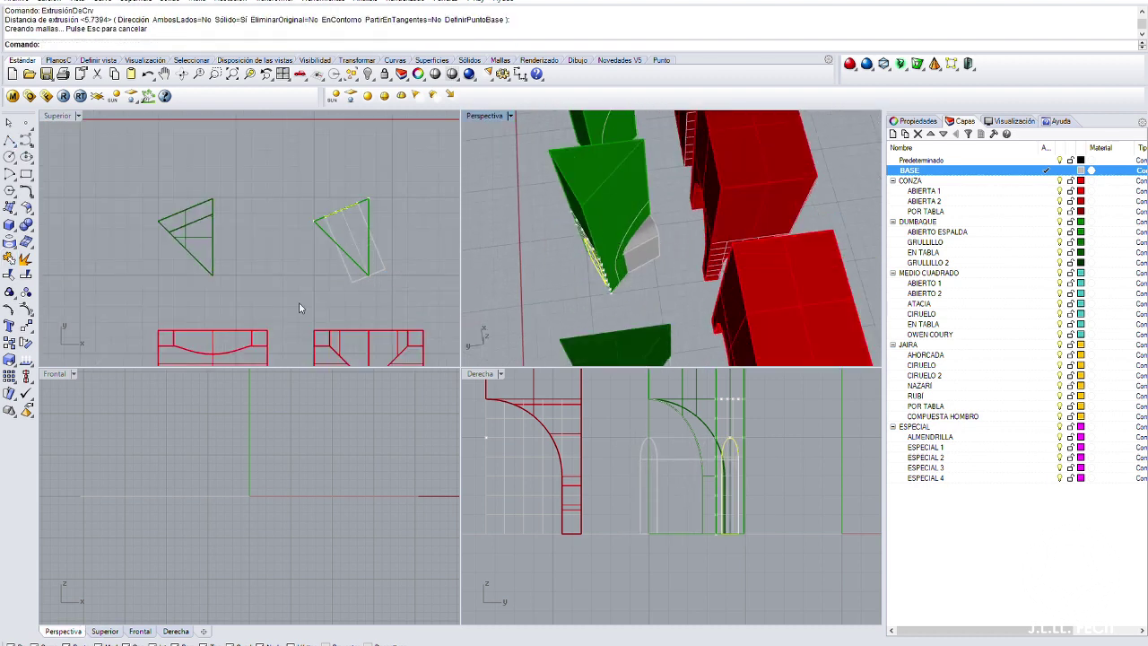
key(Delete)
Subtract the curved arch profile and the small round arch from the second prism, and delete the cutting solids
right_drag(574, 285, 640, 242)
key(Return)
click(610, 246)
right_drag(533, 289, 700, 251)
text(DiferenciaBooleana)
key(Return)
click(593, 297)
key(Delete)
Hide the CONZA layer and assign the carved second prism to the ABIERTO ESPALDA layer
click(1060, 221)
click(1059, 180)
right_drag(628, 269, 690, 228)
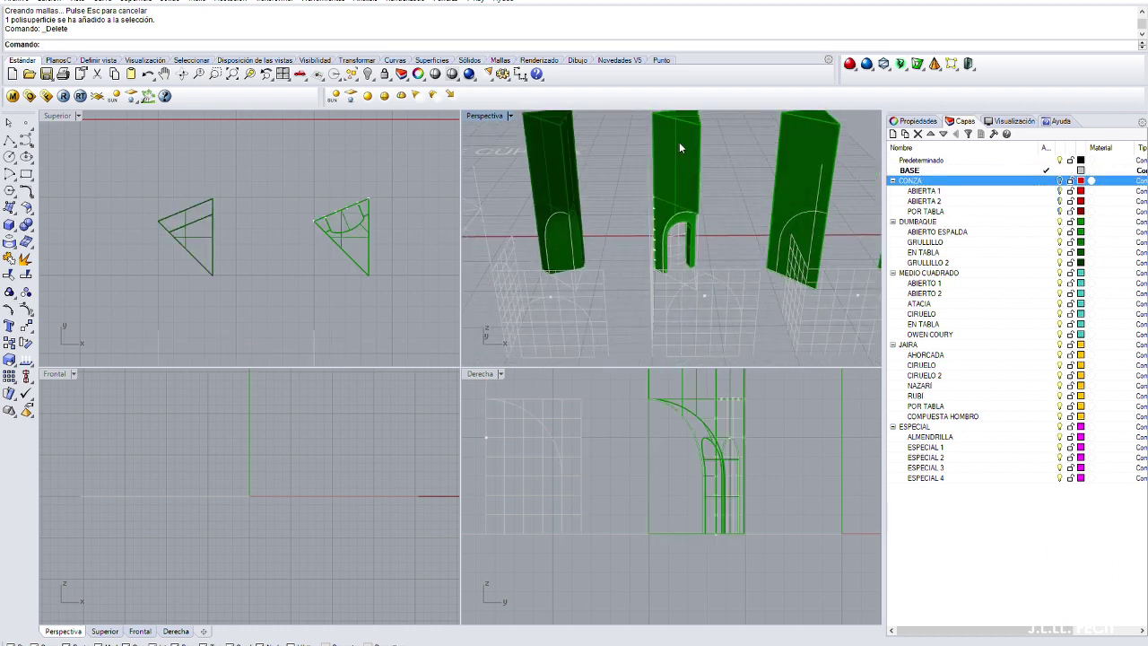
click(675, 179)
key(Escape)
right_drag(627, 269, 655, 276)
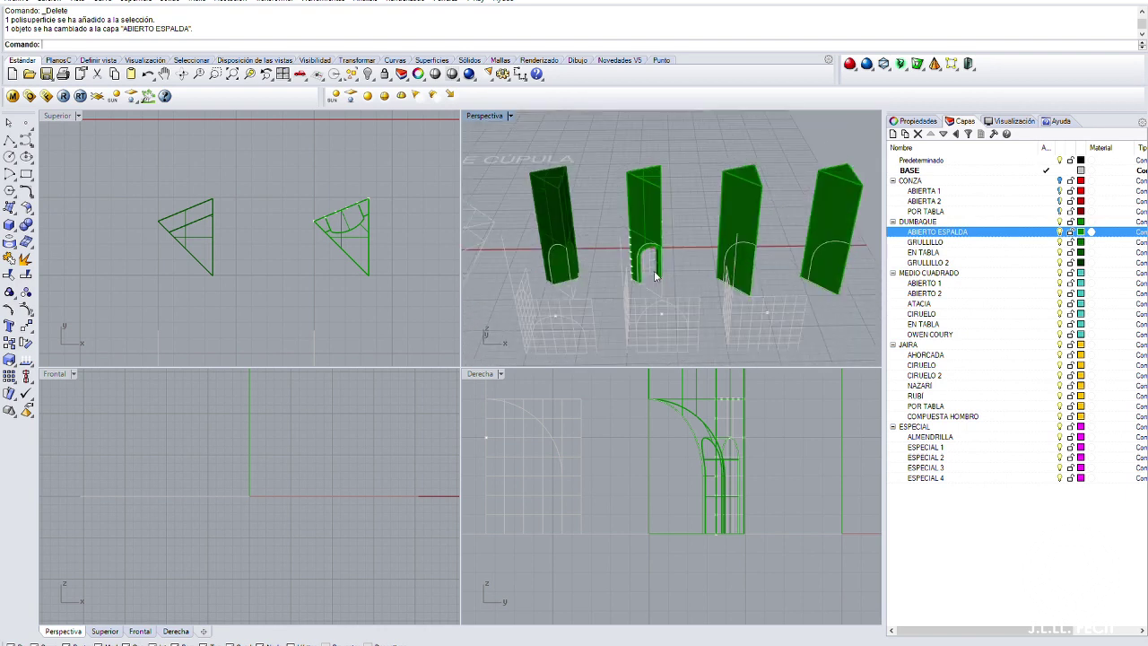
Mirror the arch profile on the third prism's wide face about the face's centre
scroll(655, 276, up, 5)
click(728, 269)
text(Reflejar)
key(Return)
click(734, 331)
scroll(734, 332, down, 3)
scroll(717, 305, up, 5)
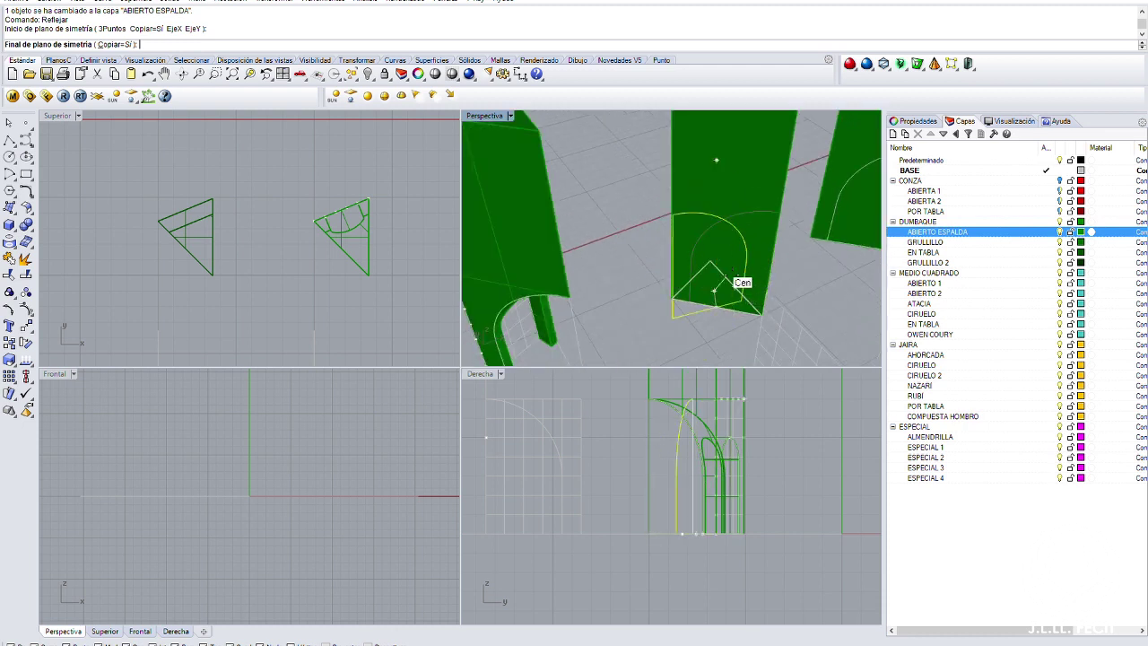
click(732, 269)
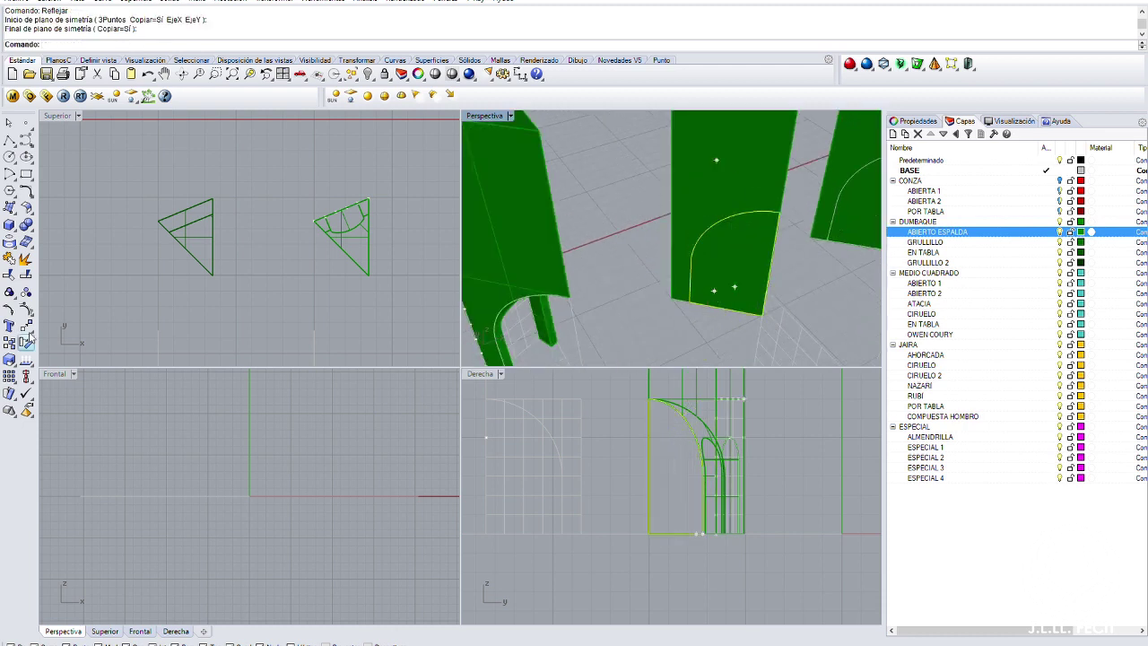
Flip the arch profile towards the opposite edge of the third prism's wide face and delete the original profile
scroll(724, 284, up, 2)
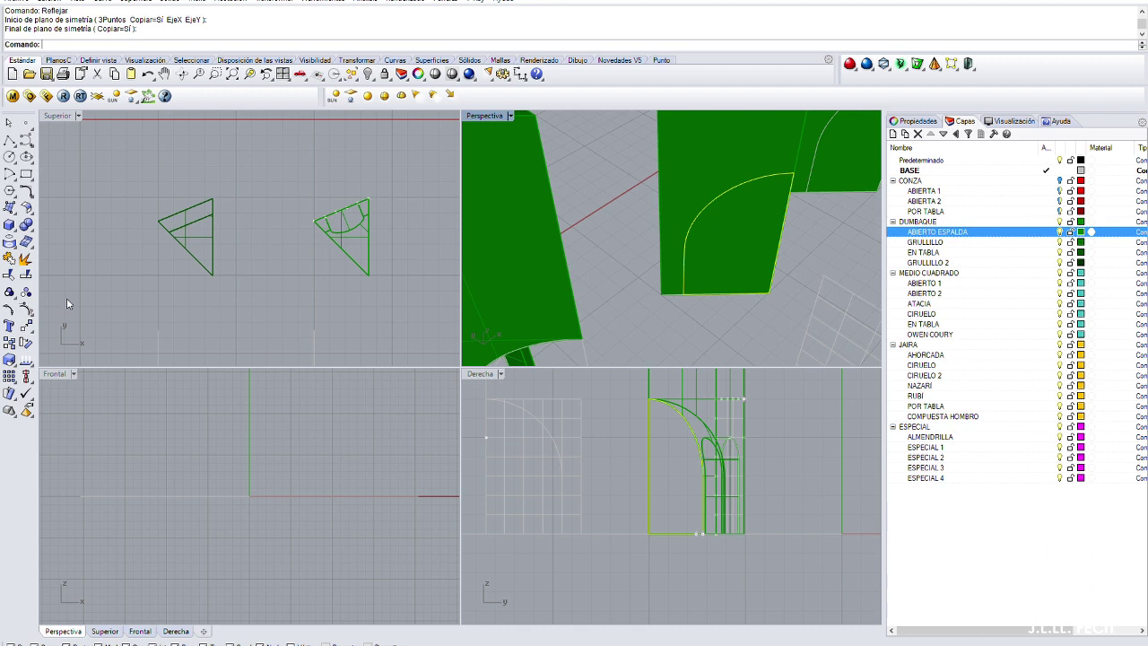
scroll(687, 315, down, 2)
click(25, 342)
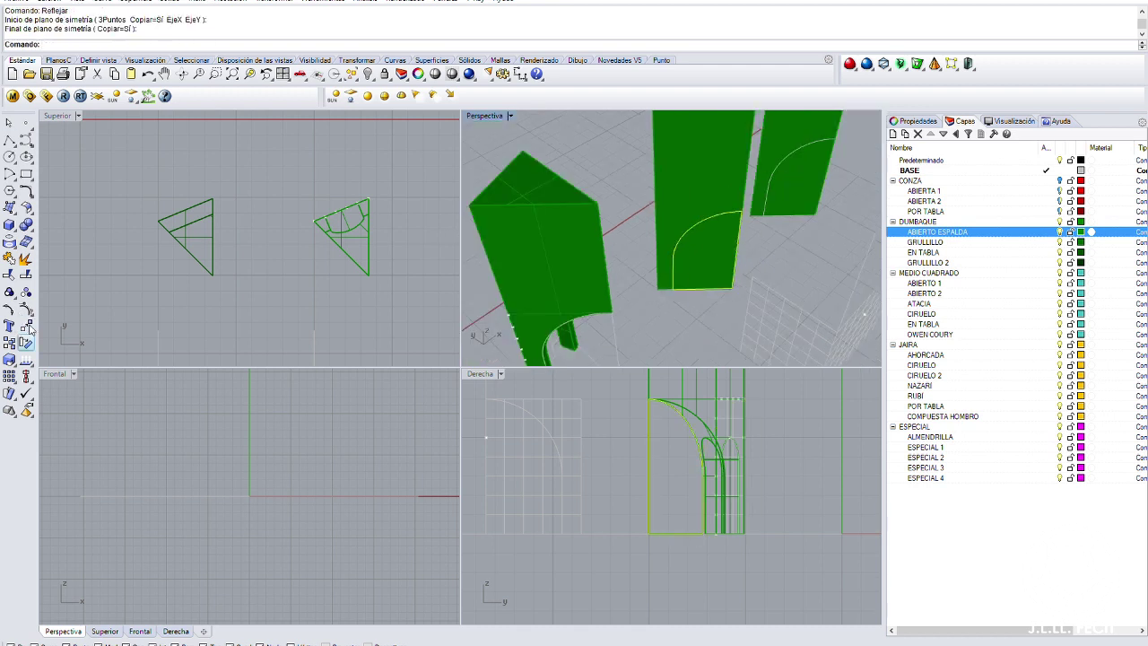
click(704, 289)
click(744, 285)
scroll(749, 284, up, 3)
click(741, 272)
scroll(741, 273, down, 3)
key(Return)
text(m)
key(Return)
click(653, 287)
right_drag(652, 287, 696, 277)
key(Delete)
Extrude the flipped arch profile as a solid, subtract it from the third prism and delete the leftover cutting solids
click(647, 254)
text(extrudecrv)
key(Return)
right_drag(627, 269, 877, 183)
click(567, 314)
key(Delete)
Assign the carved third prism to the GRULLILLO layer and save the file
click(704, 206)
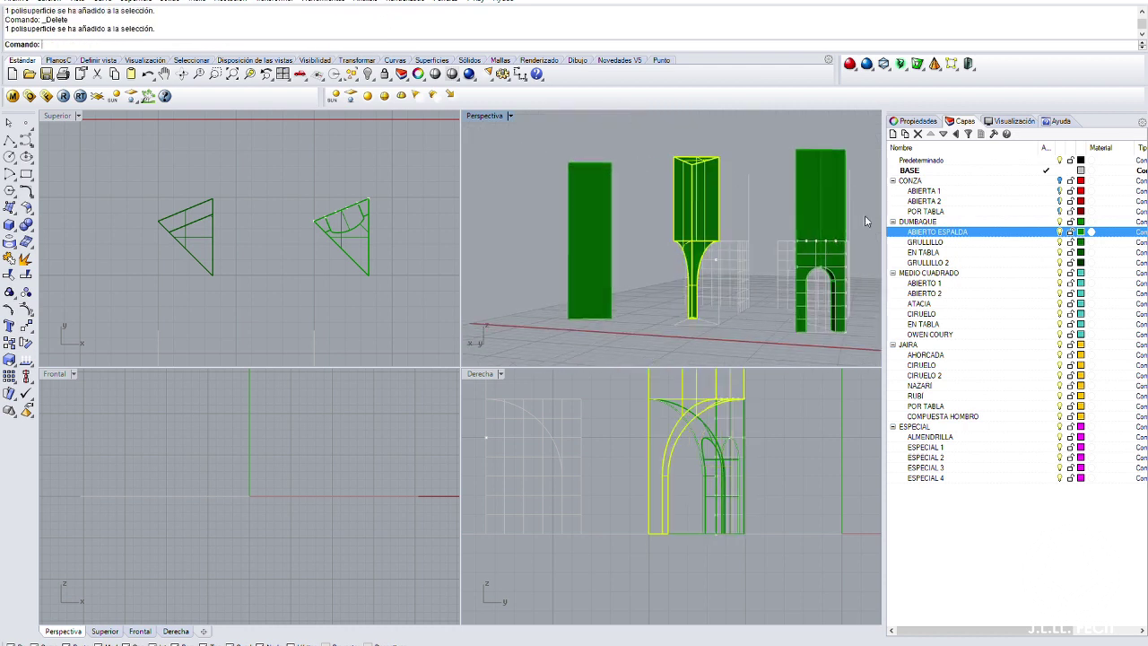
right_click(924, 242)
click(1021, 448)
key(Escape)
right_drag(628, 296, 498, 158)
key(ctrl+s)
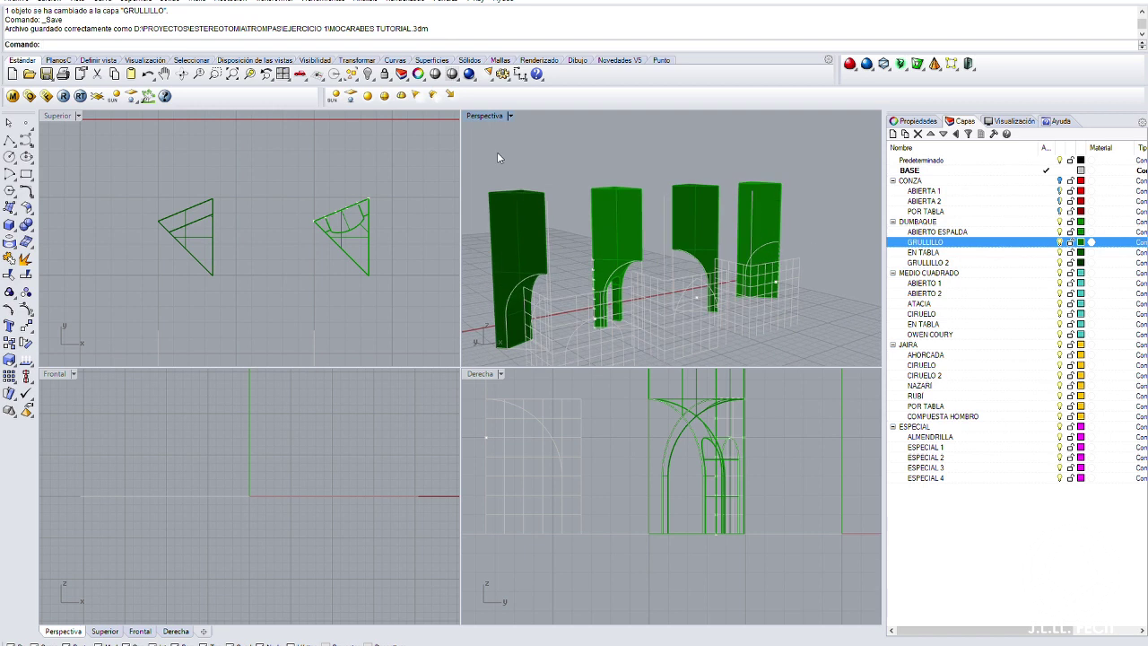
Enlarge the perspective viewport relative to the other views and save the file again
drag(460, 367, 289, 462)
right_drag(538, 314, 749, 302)
drag(295, 457, 242, 492)
right_drag(538, 296, 577, 287)
key(ctrl+s)
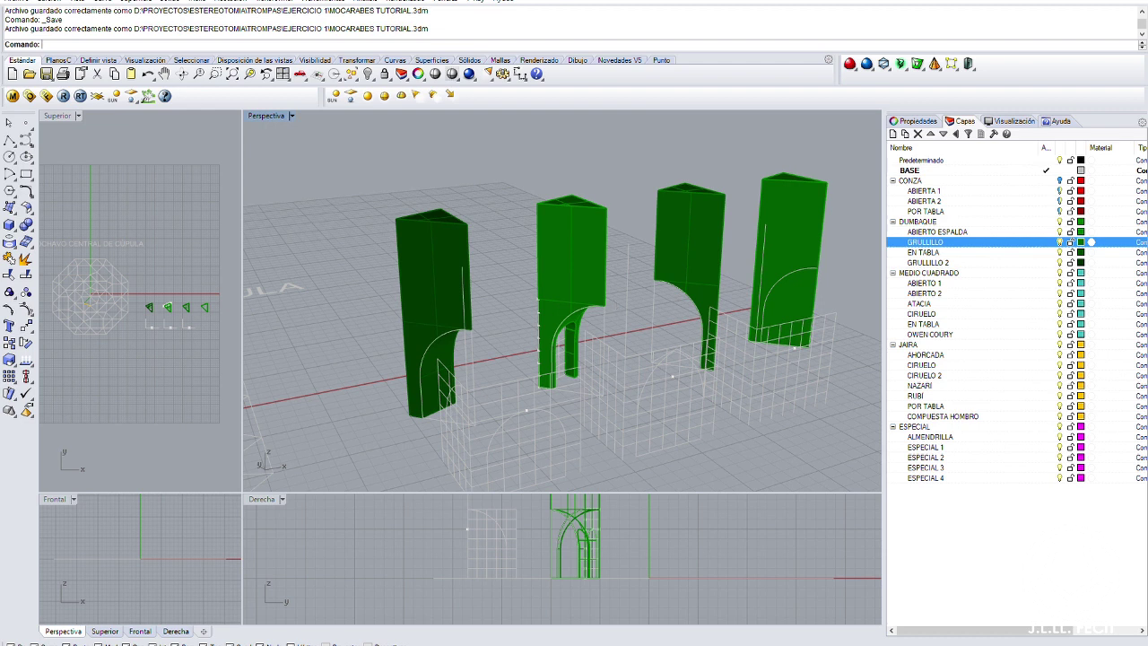
Try extruding the arch profile on the fourth prism's face as a solid
right_drag(570, 312, 578, 372)
click(784, 196)
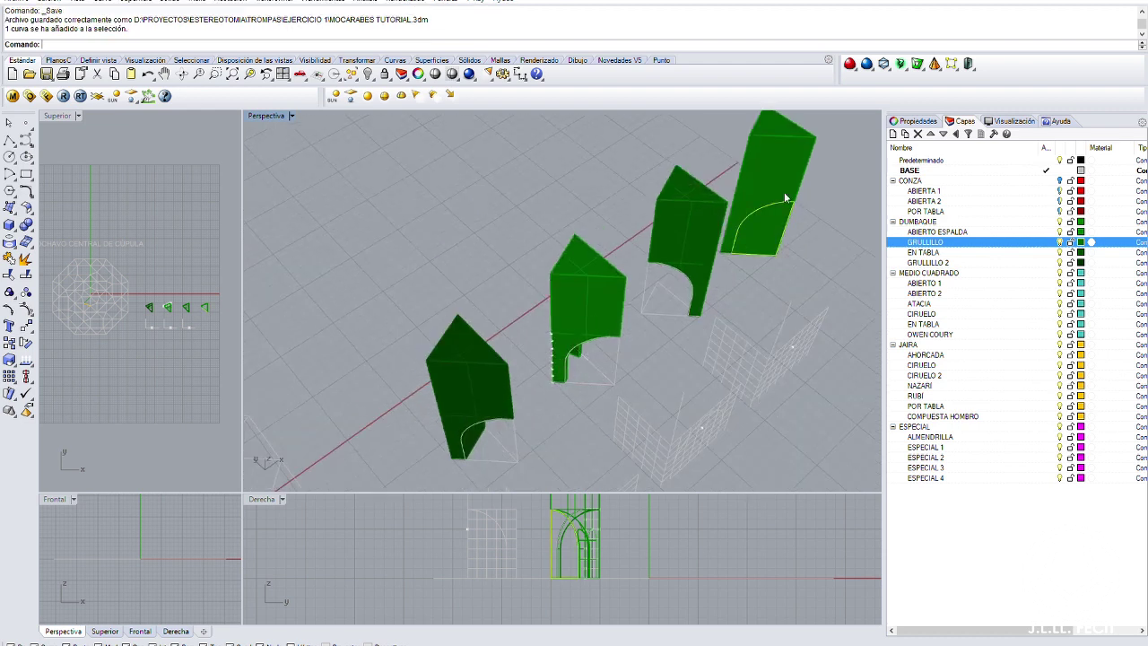
key(Return)
right_drag(780, 206, 218, 266)
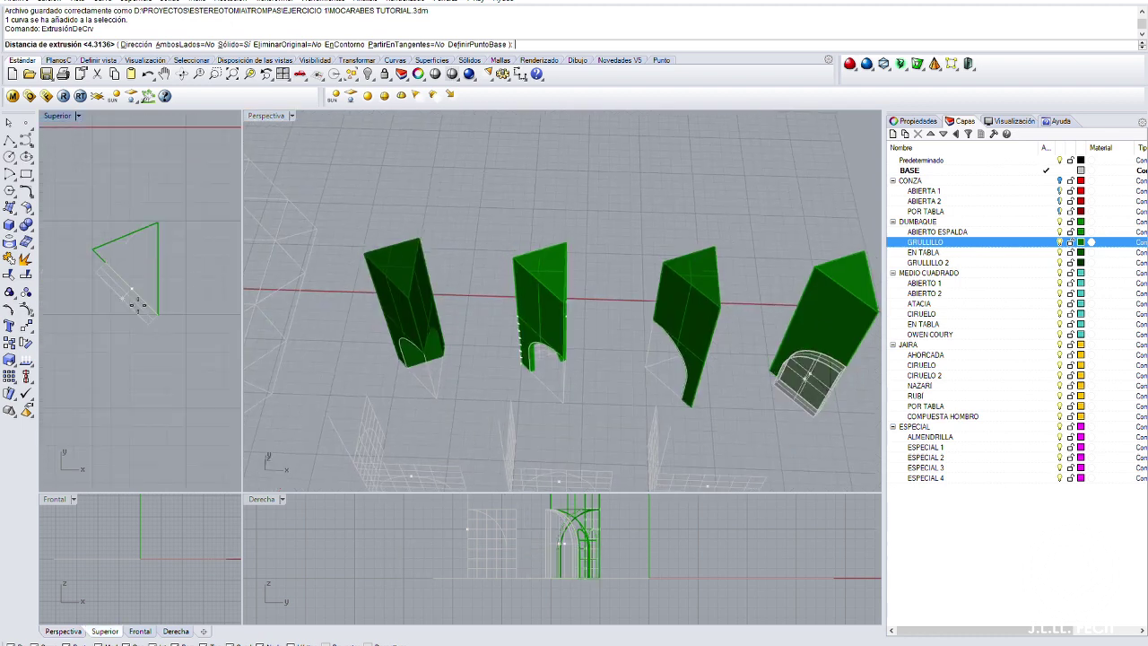
click(193, 274)
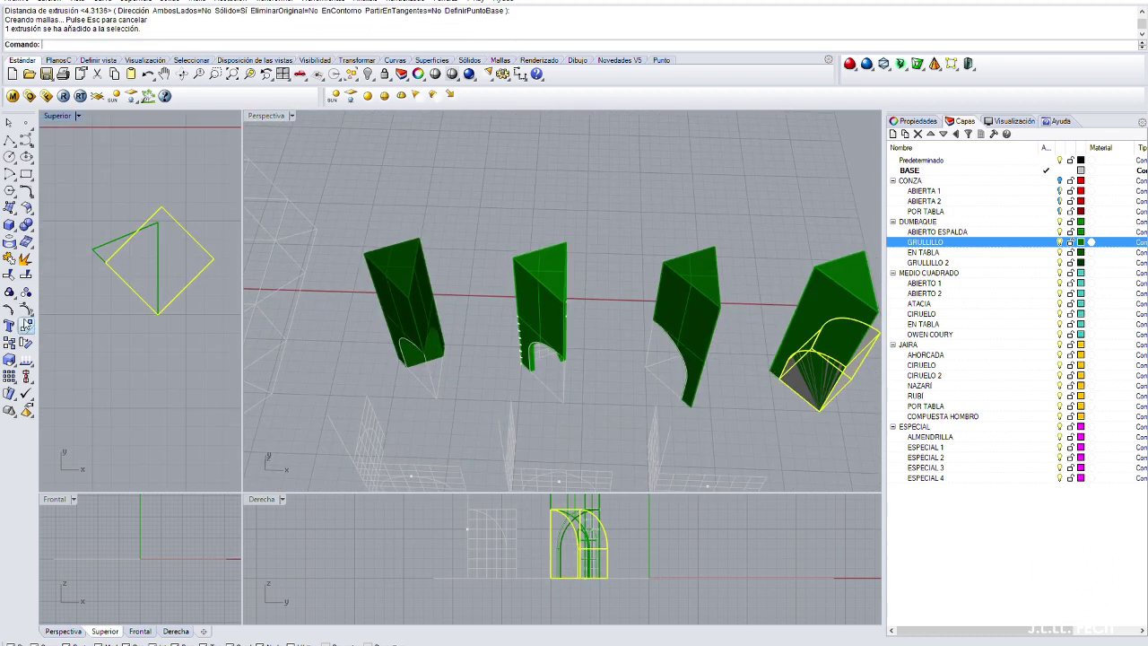
Try rotating a copy of the extruded arch solid about the fourth prism's corner and delete the original solid
click(26, 325)
click(157, 314)
click(106, 260)
key(Escape)
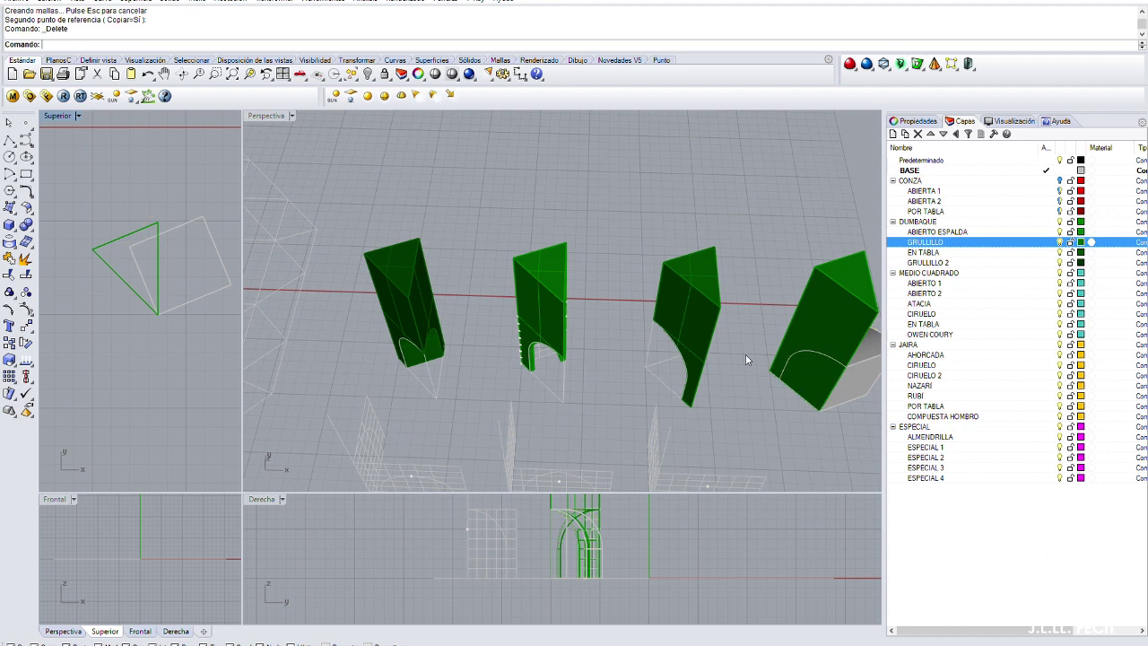
key(Delete)
Try rotating the arch solid further around the fourth prism's corner and delete the solids
right_drag(706, 336, 676, 349)
scroll(682, 358, up, 5)
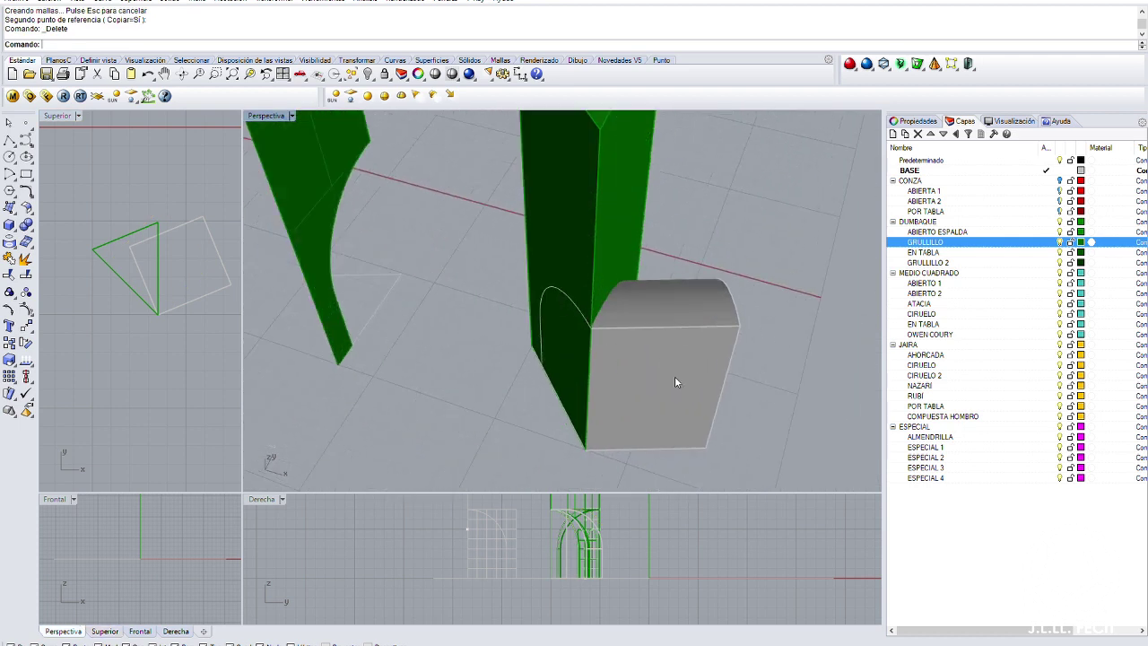
scroll(674, 376, down, 5)
right_drag(674, 376, 523, 375)
click(483, 411)
click(534, 438)
click(658, 328)
right_drag(658, 329, 679, 364)
key(Escape)
key(Delete)
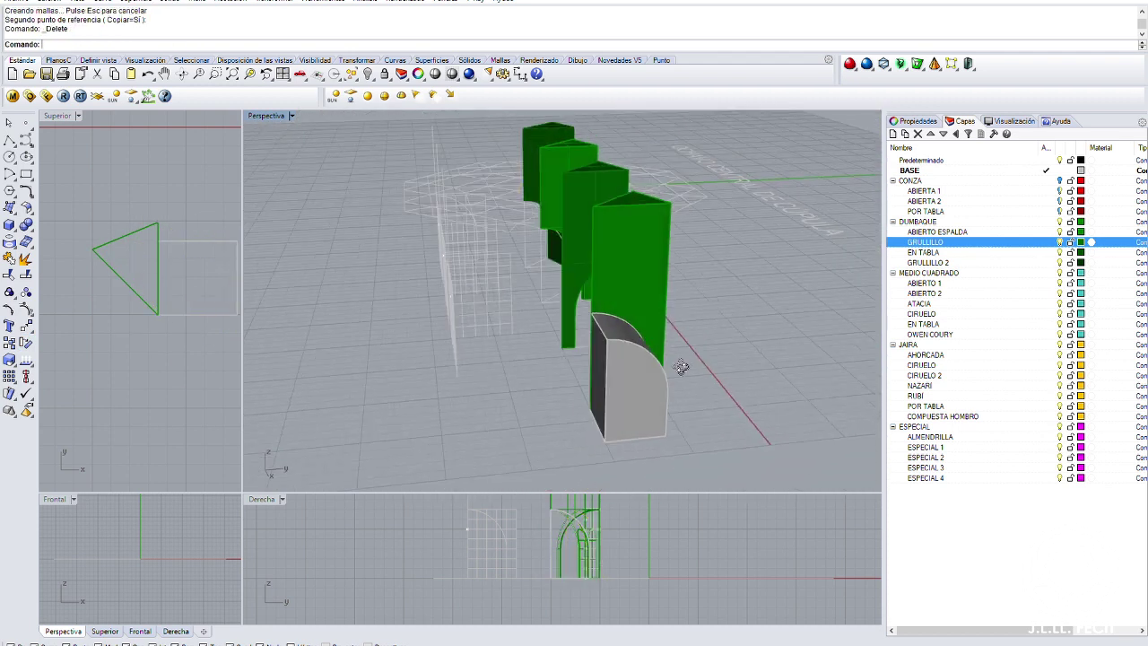
click(668, 372)
key(Delete)
Replace the fourth prism's arch profile with a copy of the third prism's flipped profile
right_drag(615, 399, 517, 336)
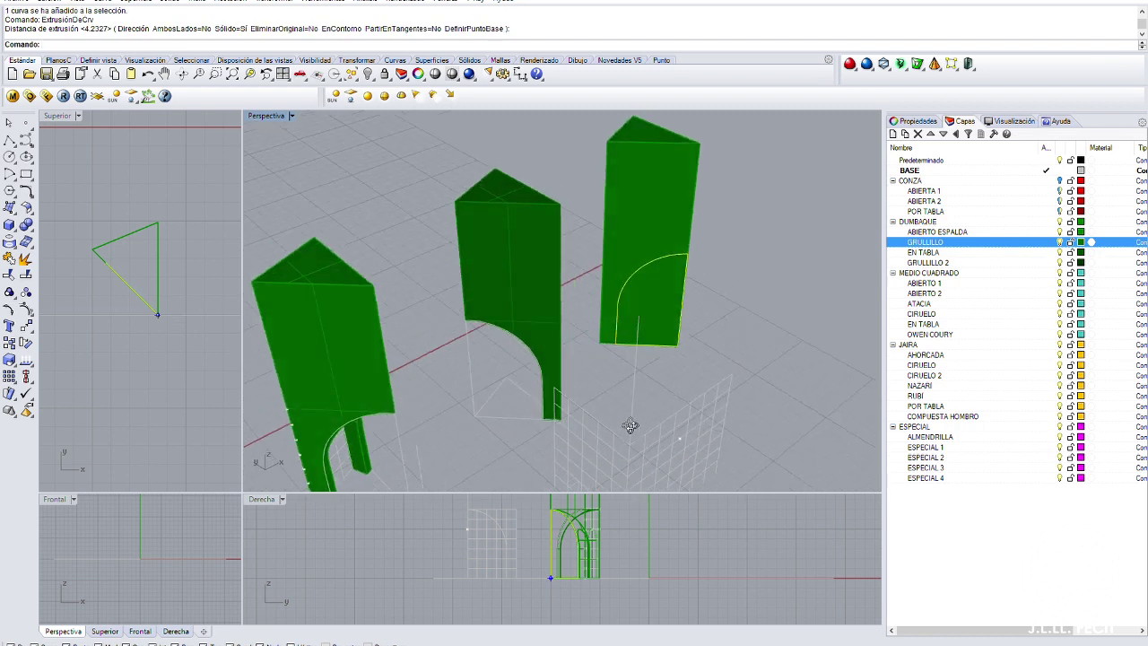
click(628, 341)
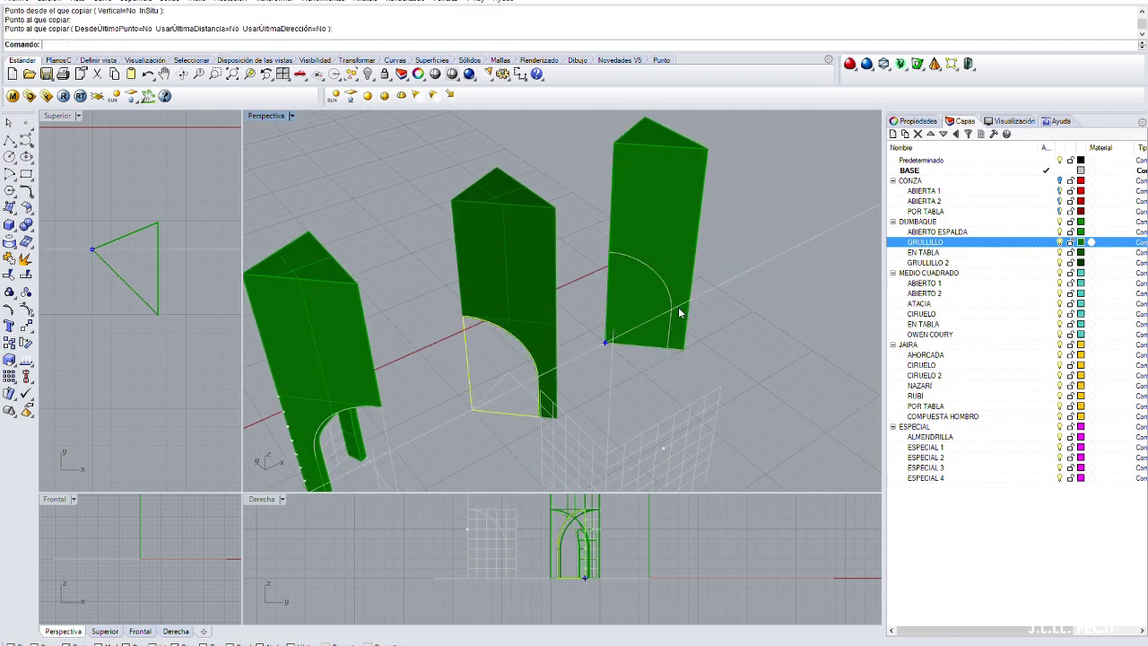
click(664, 304)
right_drag(663, 305, 737, 291)
key(Return)
Extrude the copied arch profile as a solid through the fourth prism and mirror a copy across the prism's centre line
click(665, 307)
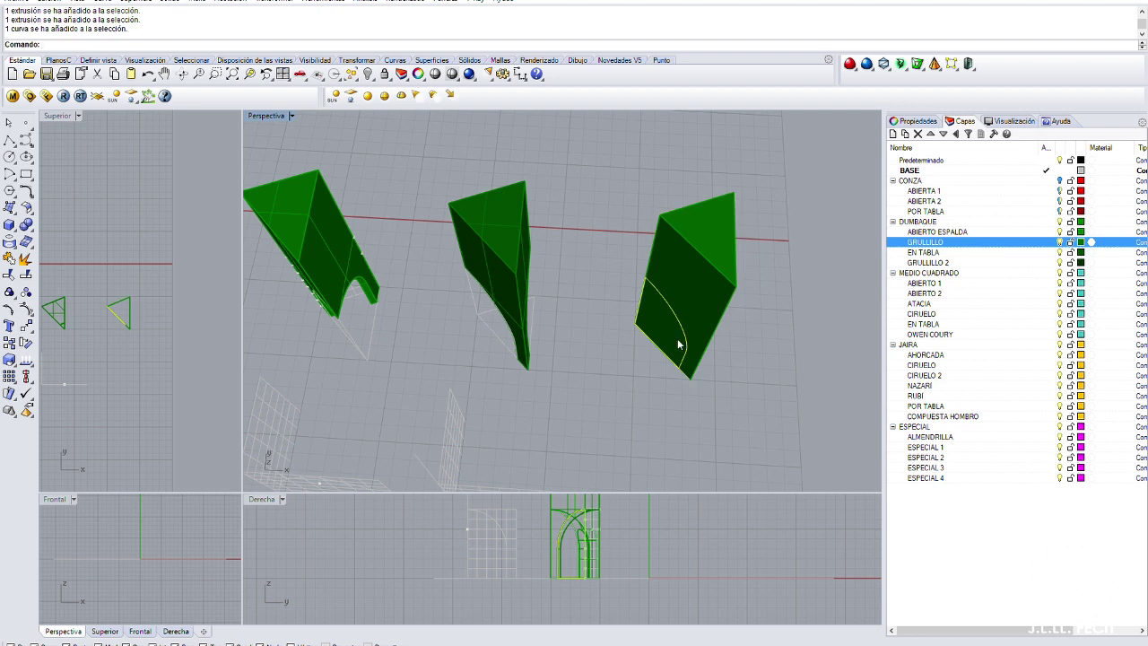
click(169, 269)
click(171, 313)
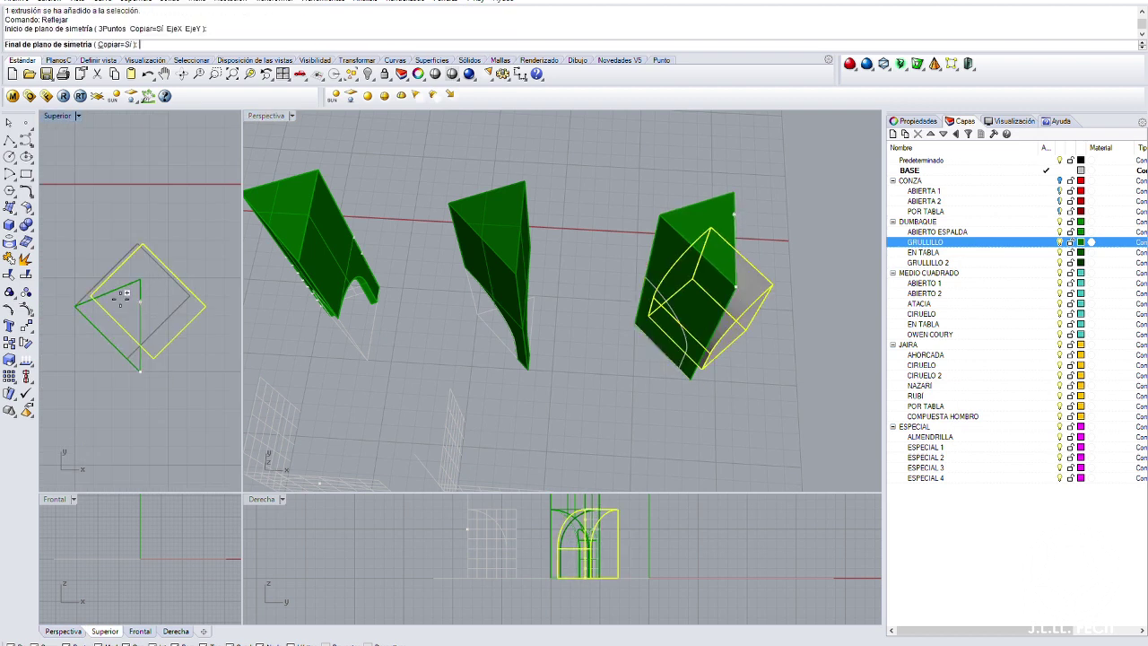
Subtract both arch solids from the fourth prism and delete the cutting solids
right_drag(547, 293, 655, 162)
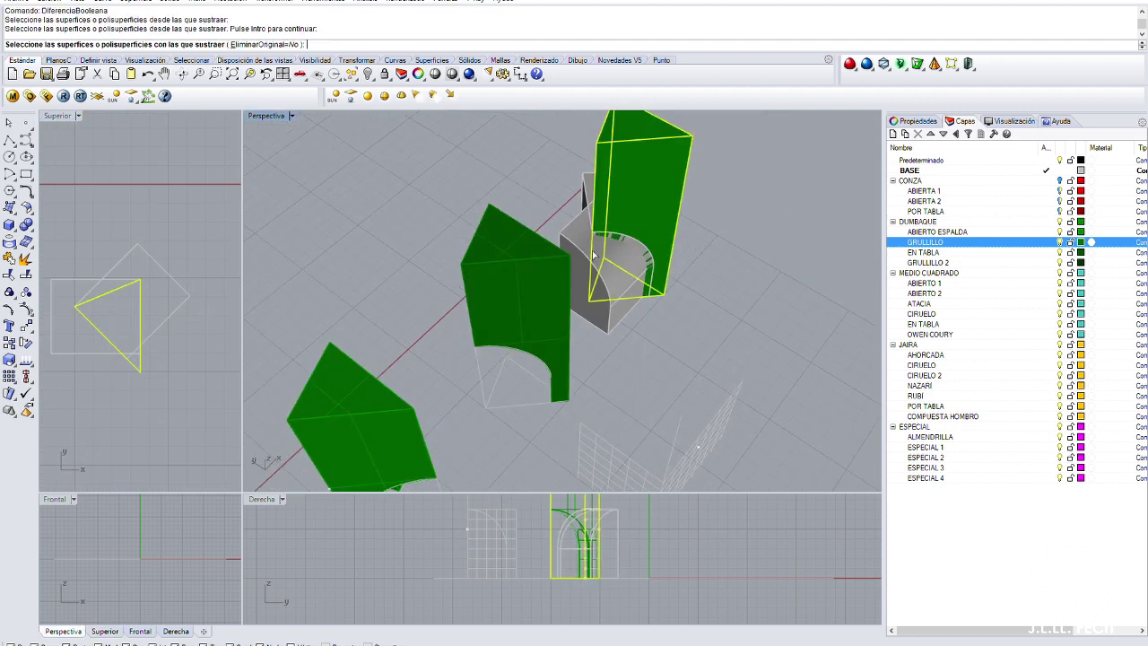
key(Delete)
click(586, 185)
key(Delete)
right_drag(587, 184, 448, 328)
scroll(474, 260, up, 5)
scroll(505, 287, down, 5)
right_drag(505, 287, 663, 198)
Assign the carved fourth prism to the GRULLILLO 2 layer
click(663, 198)
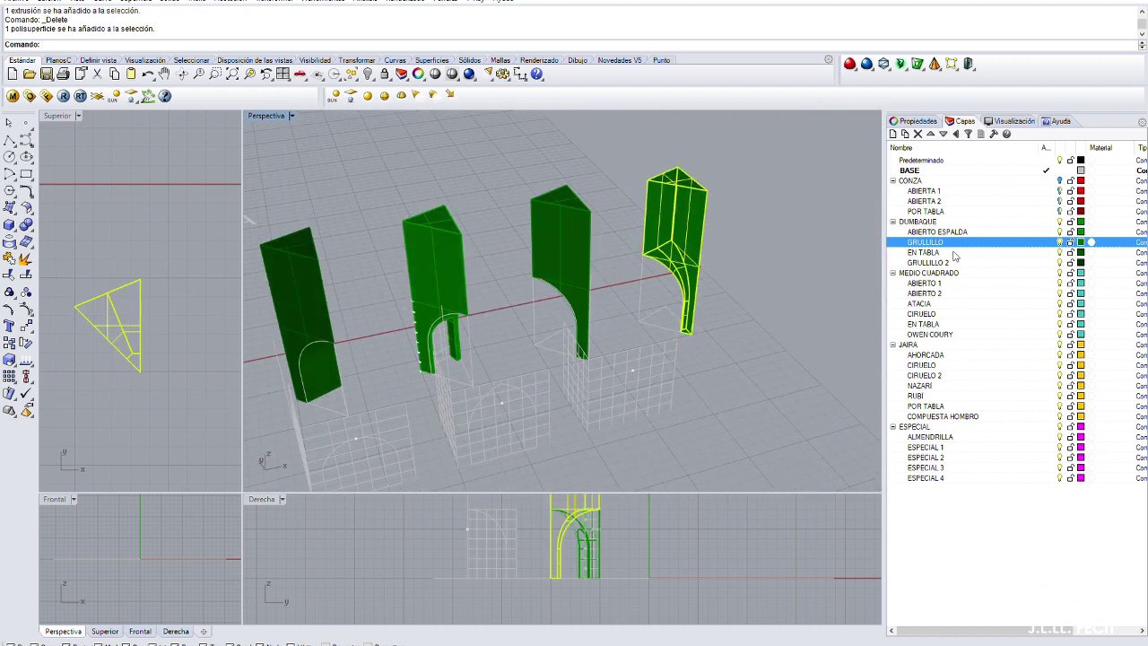
click(928, 261)
right_drag(790, 366, 745, 278)
Preview the dumbaque pieces in rendered display, hide the DUMBAQUE layer and return to shaded display
key(ctrl+alt+r)
click(1060, 219)
key(ctrl+alt+s)
right_drag(741, 213, 613, 296)
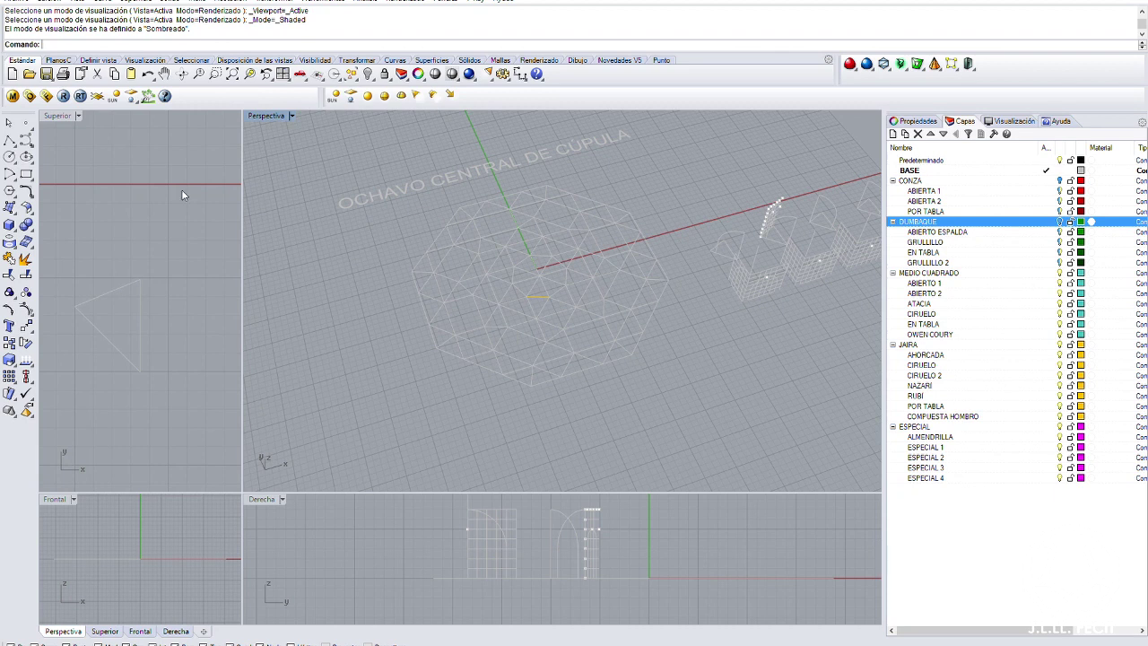
Copy a half-square triangle from the octagonal dome plan to the free area beside it
right_drag(708, 442, 559, 310)
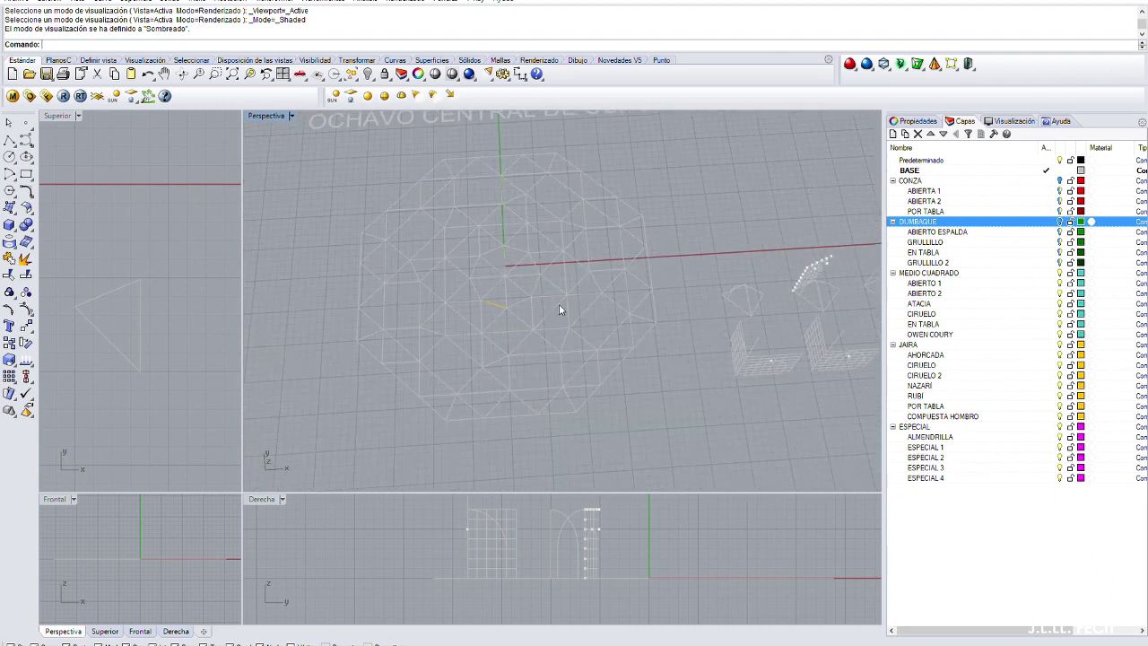
click(561, 222)
click(25, 343)
scroll(126, 223, down, 3)
click(192, 227)
click(210, 227)
key(Return)
Make MEDIO CUADRADO the current layer and extrude the half-square triangle into a solid prism
right_drag(502, 269, 585, 309)
double_click(932, 271)
text(Ex)
key(Return)
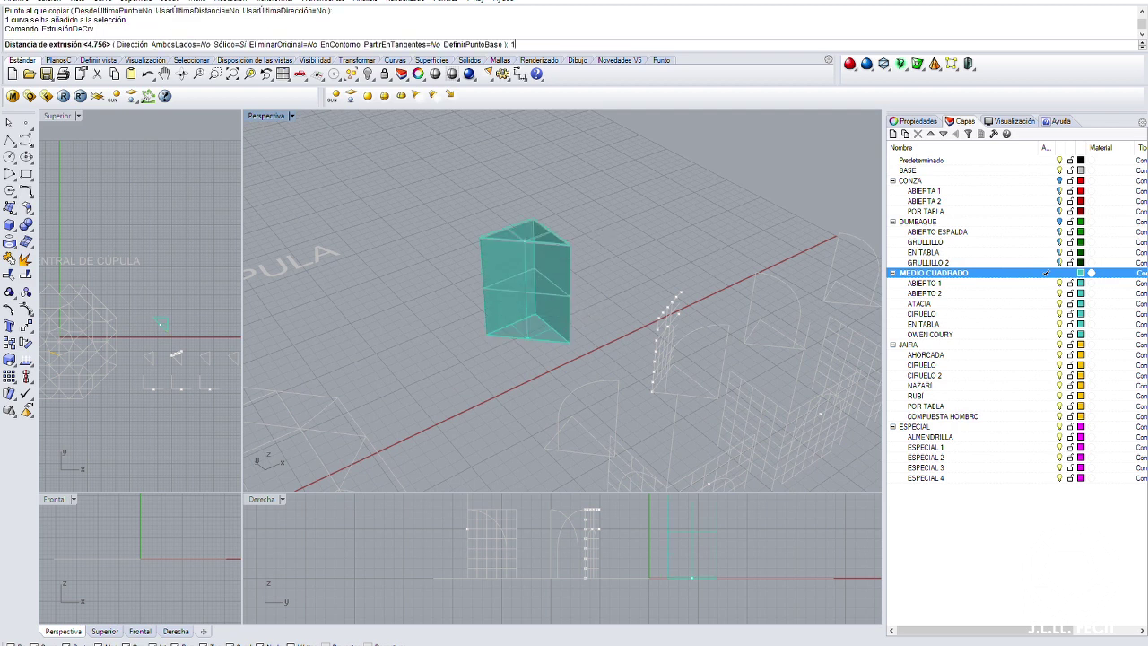
Copy the half-square prism five times in a straight row at distances of 10, 20, 30, 40 and 50
click(546, 251)
click(25, 343)
click(177, 275)
text(20)
key(Return)
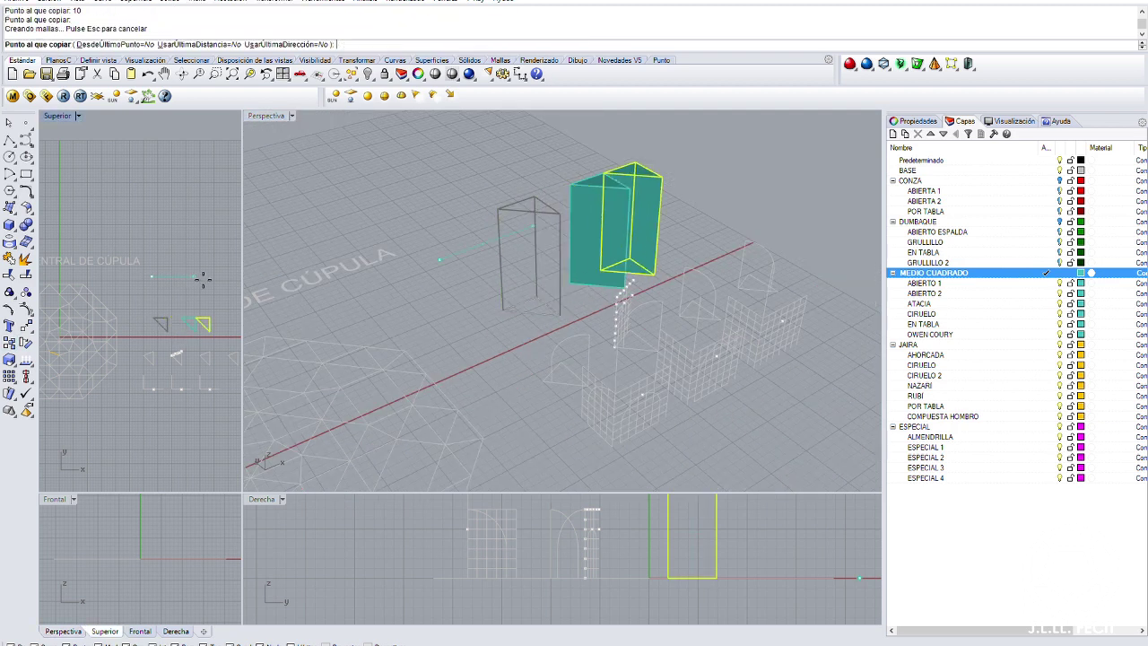
scroll(189, 278, down, 2)
click(151, 285)
click(161, 285)
click(190, 283)
text(50)
key(Return)
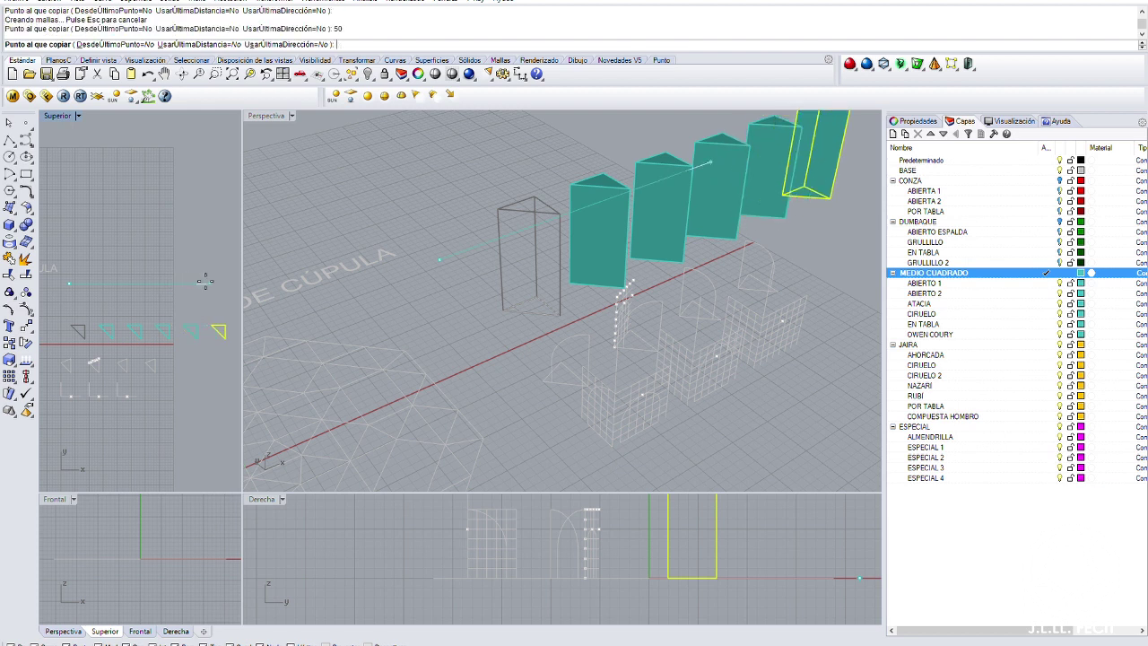
key(Return)
Place the curved arch profile on a short side face of the first half-square prism
right_drag(528, 284, 615, 302)
click(606, 351)
click(9, 343)
click(595, 389)
right_drag(595, 389, 469, 392)
click(469, 392)
click(538, 418)
right_drag(538, 418, 541, 362)
key(Delete)
click(547, 348)
click(542, 362)
click(542, 362)
key(Return)
right_drag(574, 318, 466, 323)
Try extruding the arch profile on the first half-square prism as a solid and undo the extrusion
text(Esc)
key(Return)
click(512, 387)
click(515, 379)
key(Escape)
text(D)
key(Return)
key(Delete)
key(ctrl+z)
right_drag(403, 341, 516, 282)
key(ctrl+z)
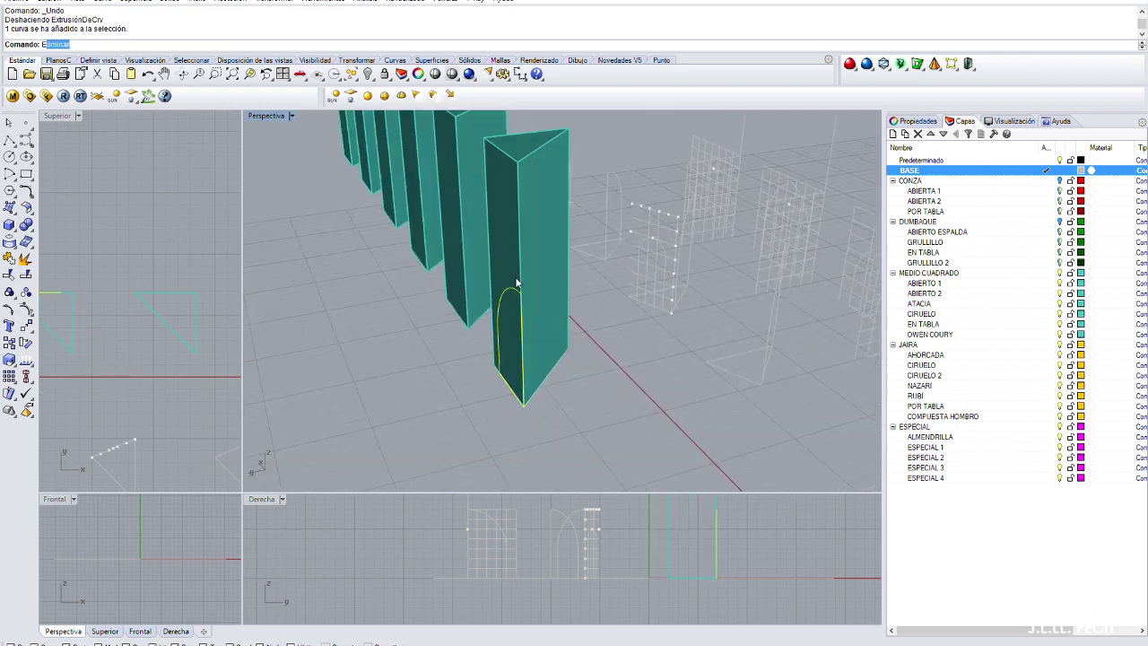
Extrude the arch profile parallel to the prism's diagonal face and move the solid so it passes through the first prism
key(Return)
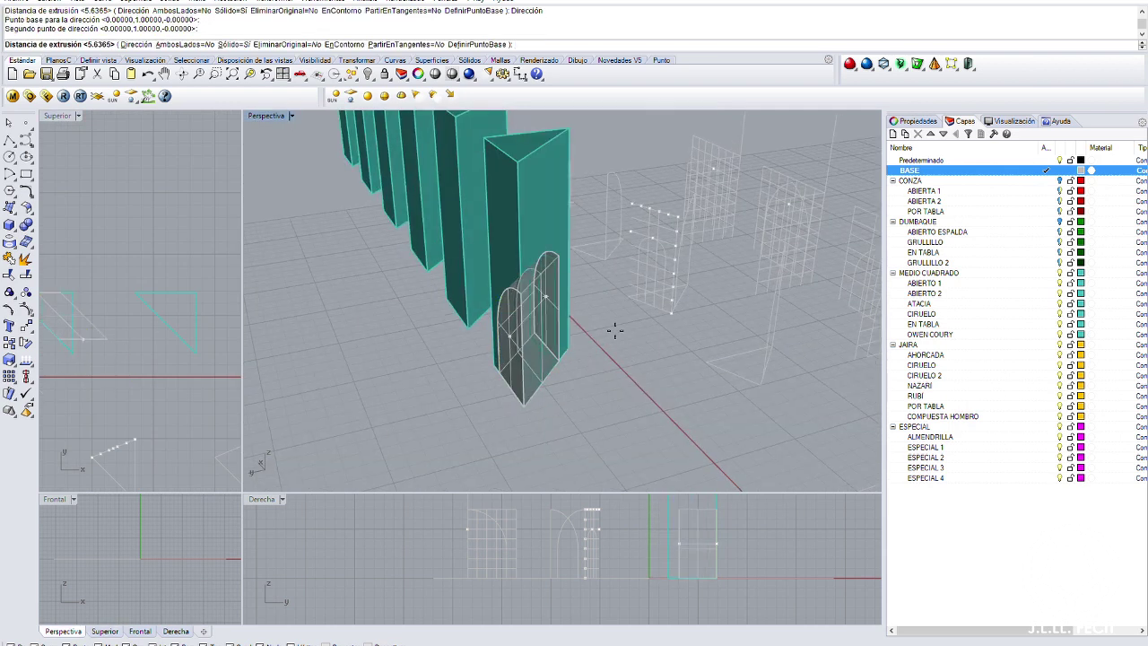
click(129, 378)
click(26, 324)
click(129, 379)
click(218, 379)
Subtract the diagonal arch solid from the first half-square prism and delete the cutting solid
text(DiferenciaBooleana)
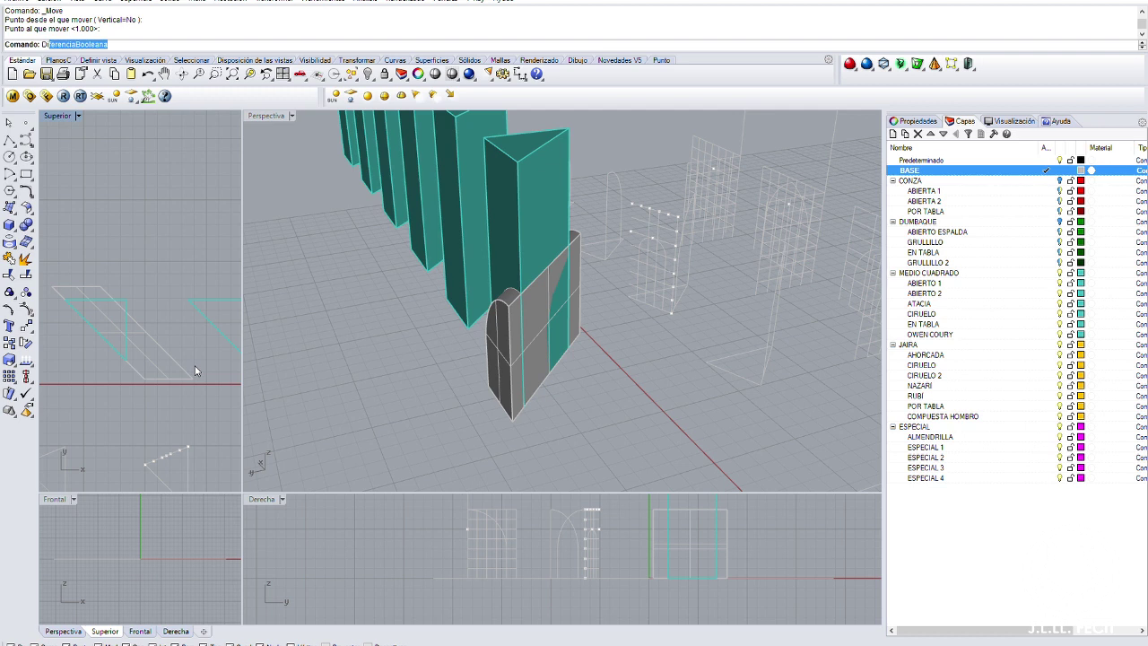
key(Return)
click(583, 260)
click(582, 260)
key(Return)
key(Delete)
Assign the carved first half-square prism to the ABIERTO 1 layer
right_drag(582, 260, 628, 327)
click(520, 233)
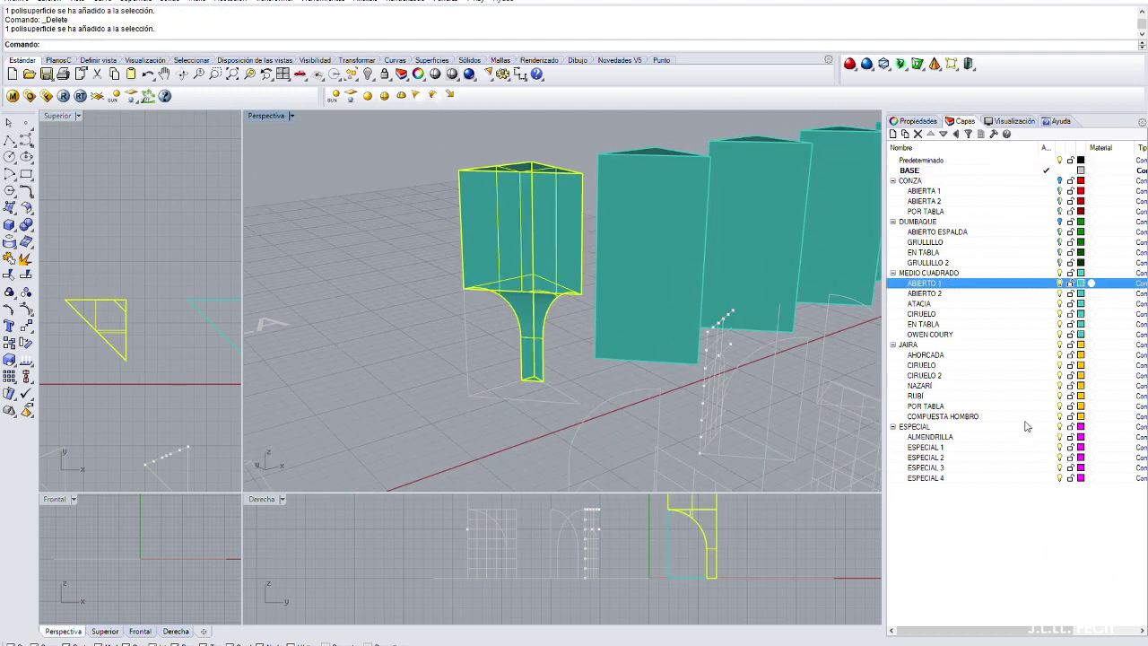
click(441, 393)
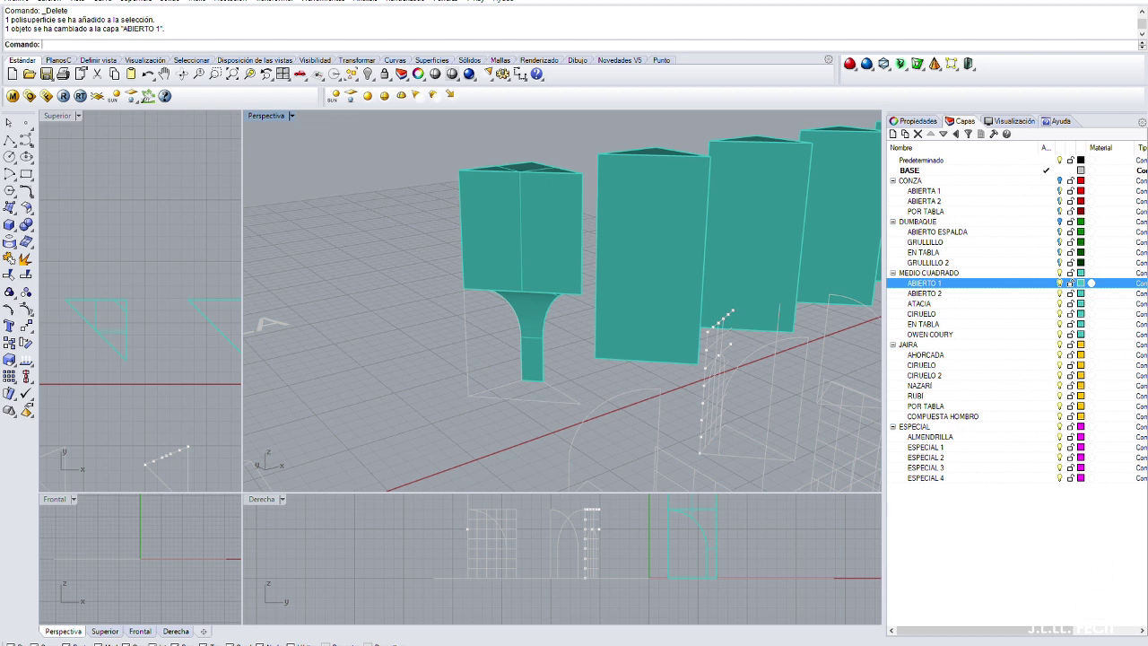
Copy the first half-square prism's arch profile to the matching corner of the second prism
right_drag(441, 393, 611, 382)
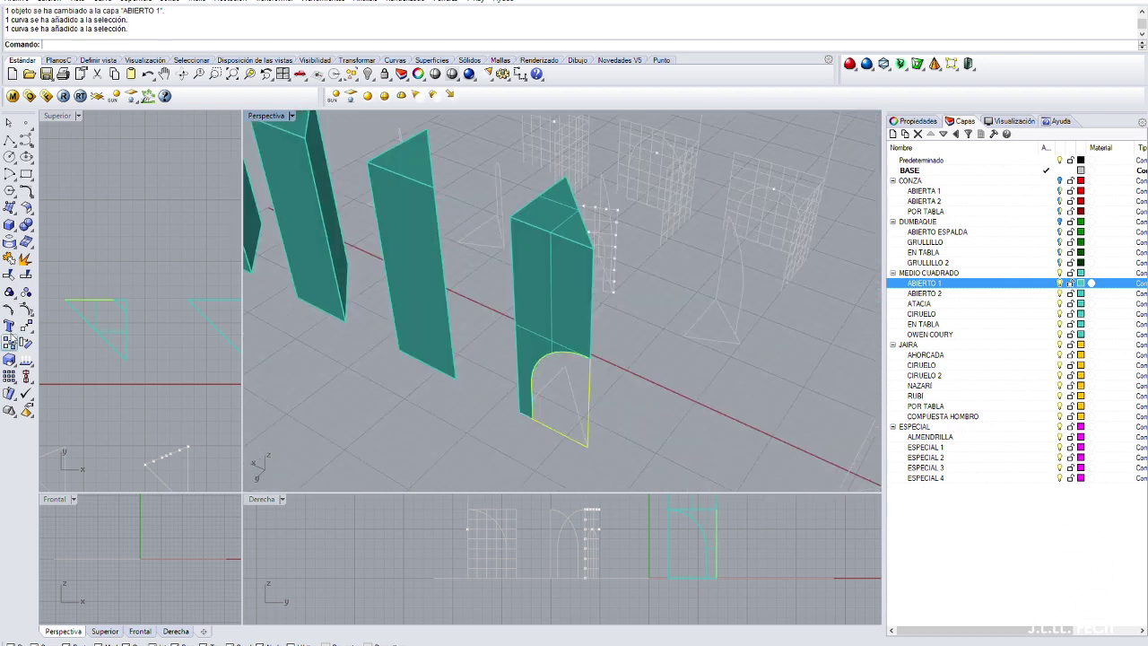
click(455, 368)
click(9, 224)
Extrude the copied arch profile as a solid and mirror a copy across the second half-square prism's symmetry axis
right_drag(431, 282, 166, 350)
click(165, 350)
click(110, 361)
click(110, 269)
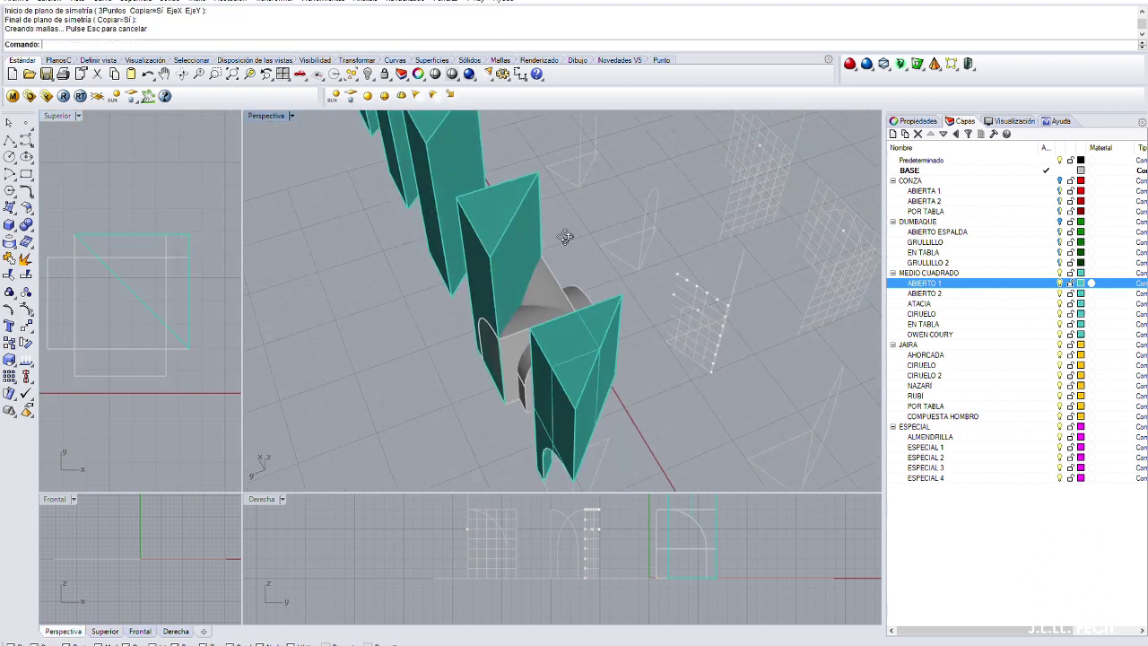
Subtract both arch solids from the second half-square prism and delete the cutting solids
click(502, 269)
key(Return)
click(584, 292)
key(Delete)
right_drag(583, 292, 543, 296)
Assign the carved second half-square prism to the ABIERTO 2 layer
click(544, 296)
click(625, 166)
right_drag(625, 166, 1082, 286)
right_drag(617, 415, 414, 324)
click(414, 324)
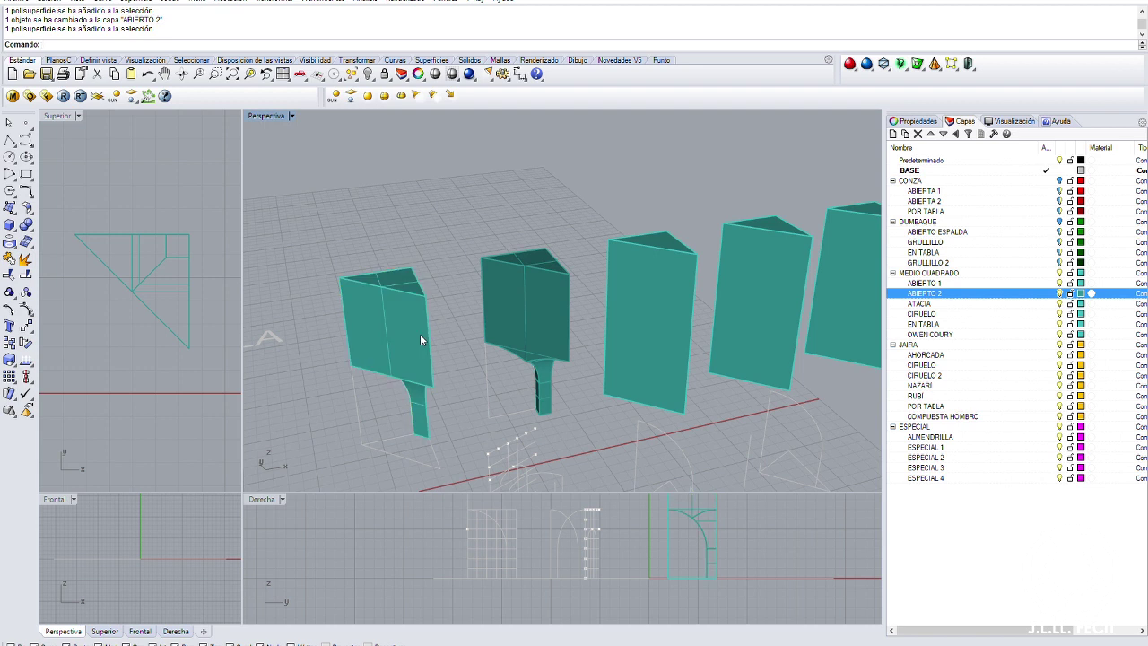
Mirror the arch profile on the third half-square prism's short face and delete the unmirrored original
right_drag(420, 339, 661, 333)
click(398, 433)
click(25, 343)
click(536, 296)
key(Delete)
scroll(535, 332, up, 3)
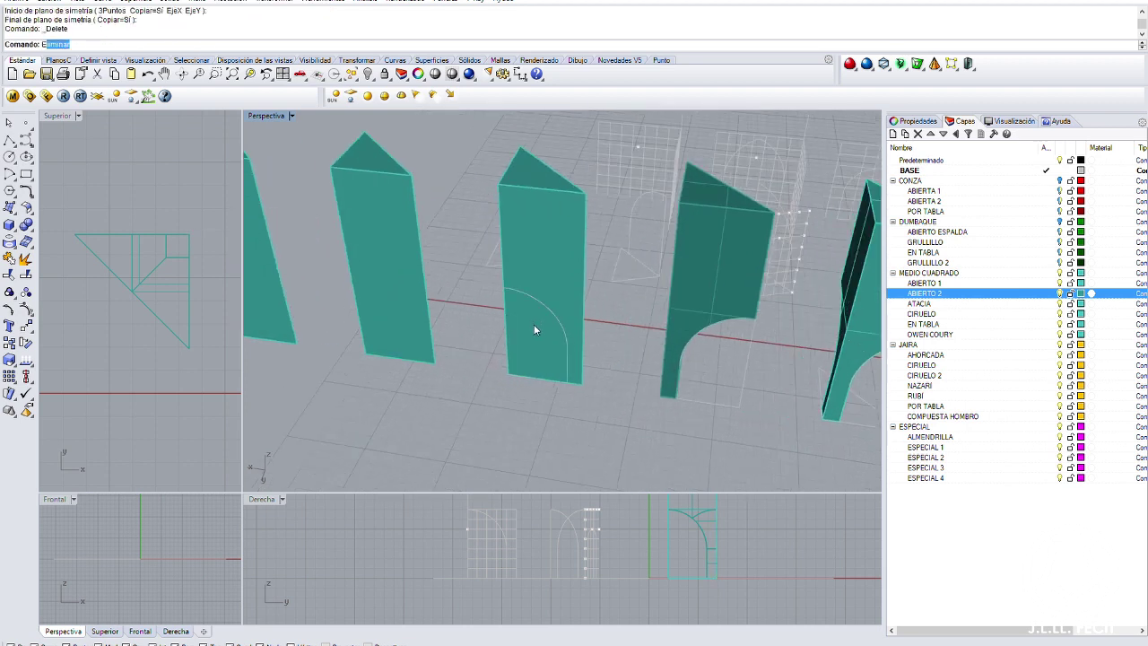
Extrude the mirrored arch profile as a solid, setting the extrusion direction parallel to the third prism's diagonal side
key(Return)
click(536, 309)
key(Return)
right_drag(545, 301, 392, 285)
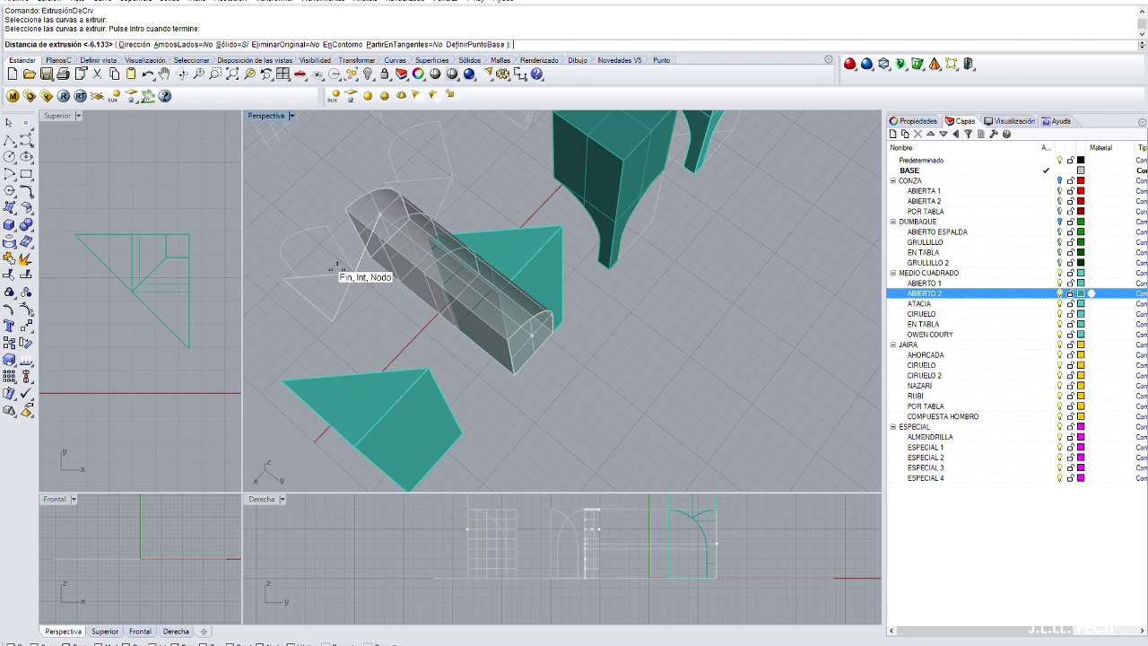
click(135, 44)
click(56, 280)
click(212, 402)
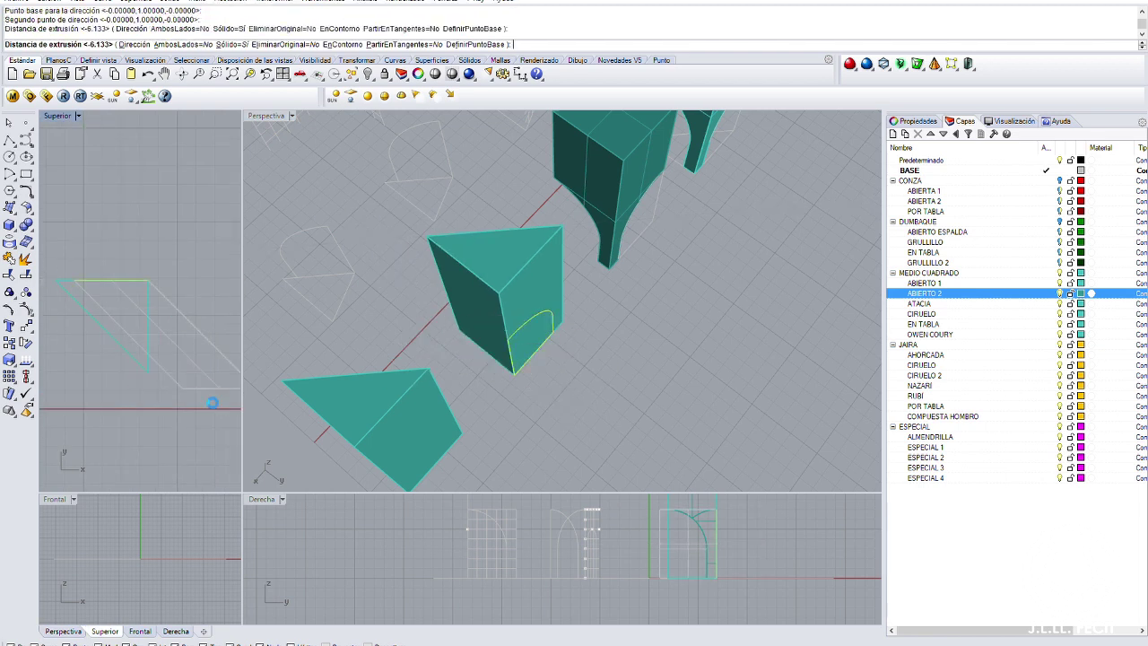
click(212, 402)
Subtract the extruded arch solid from the third half-square prism and delete the cutting solid
click(510, 258)
key(Return)
click(496, 319)
key(Return)
right_drag(496, 319, 616, 325)
Copy the carved third prism to the sixth prism's position and delete the plain prism there
click(571, 314)
scroll(572, 313, down, 3)
scroll(579, 321, up, 3)
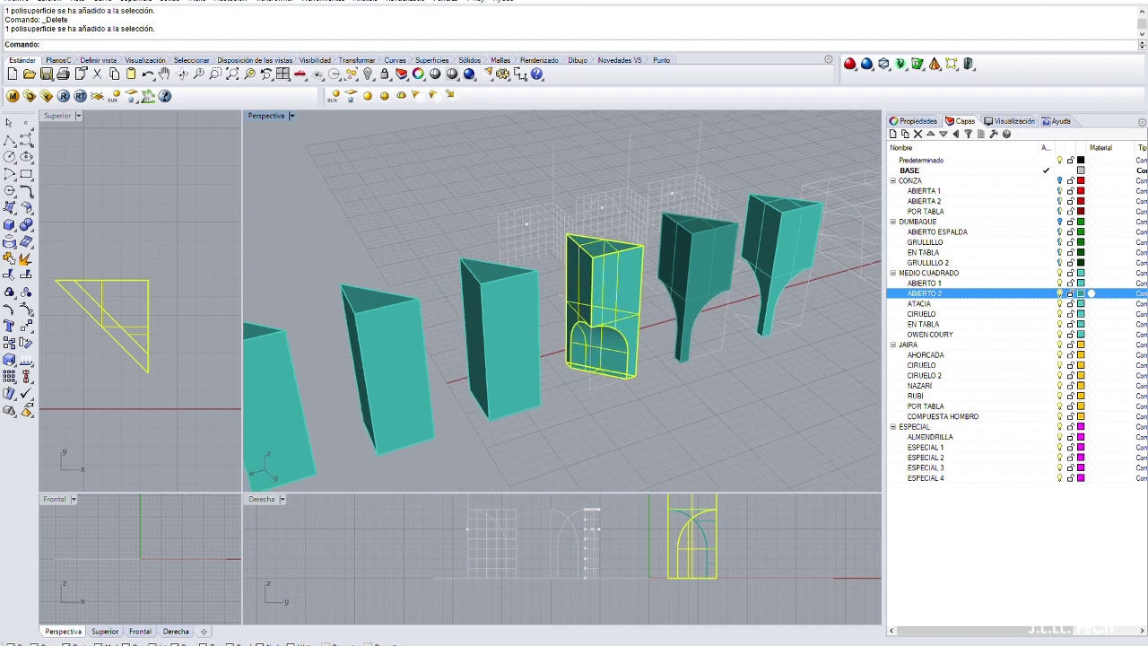
key(ctrl+shift+c)
click(647, 368)
right_drag(647, 368, 513, 356)
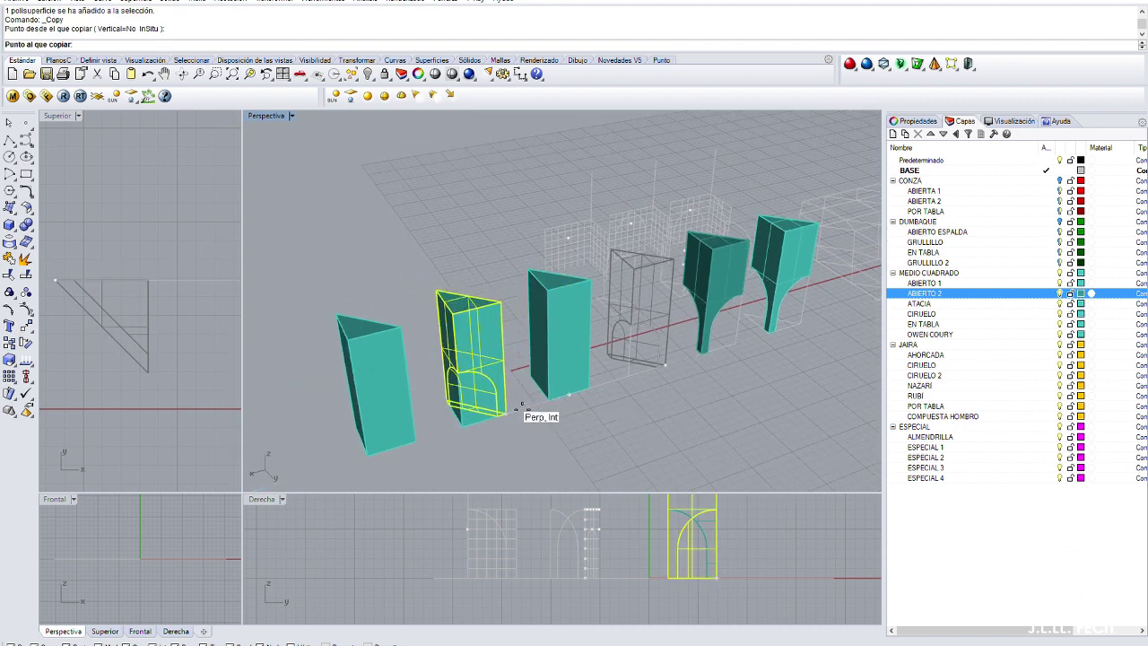
click(410, 367)
key(Delete)
Measure the diagonal side of the half-square prism's triangular top
right_drag(410, 367, 584, 269)
text(Distance)
key(Return)
click(589, 277)
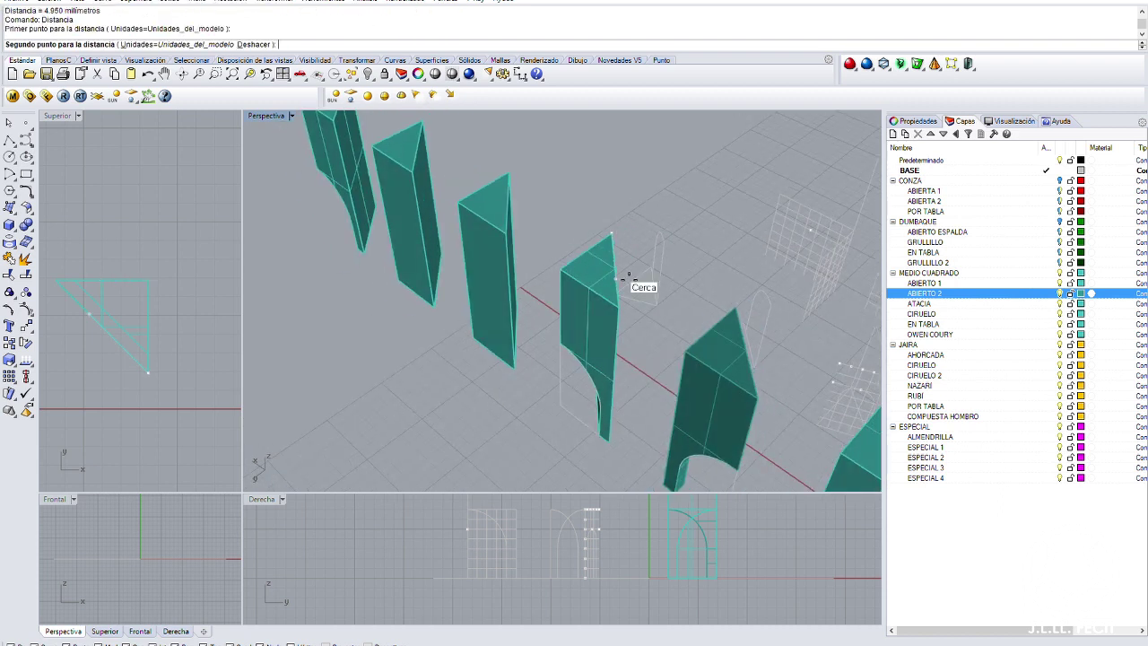
click(607, 296)
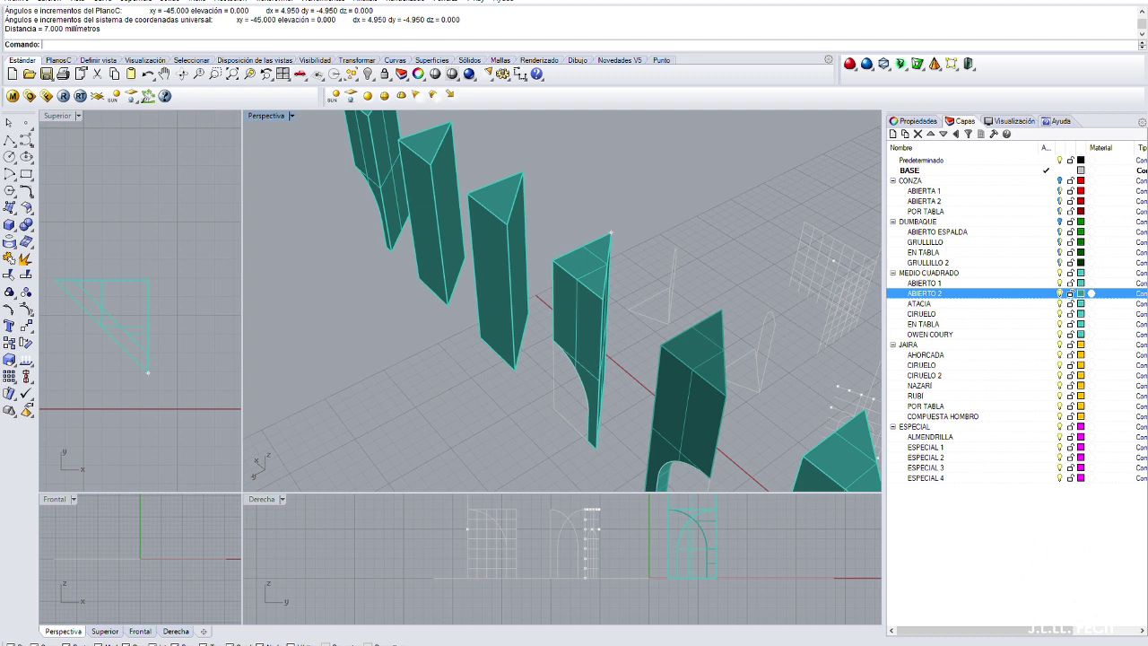
Draw a line across the third half-square prism's diagonal face and divide it into 7 segments
right_drag(664, 257, 528, 390)
click(9, 139)
click(380, 364)
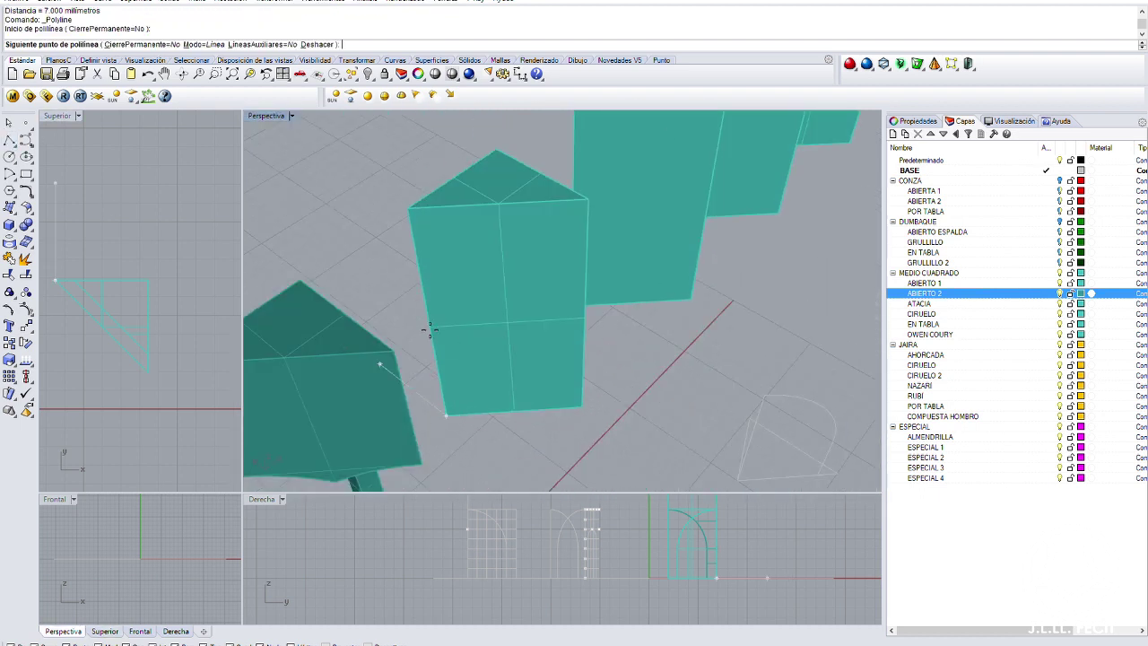
click(583, 318)
key(Return)
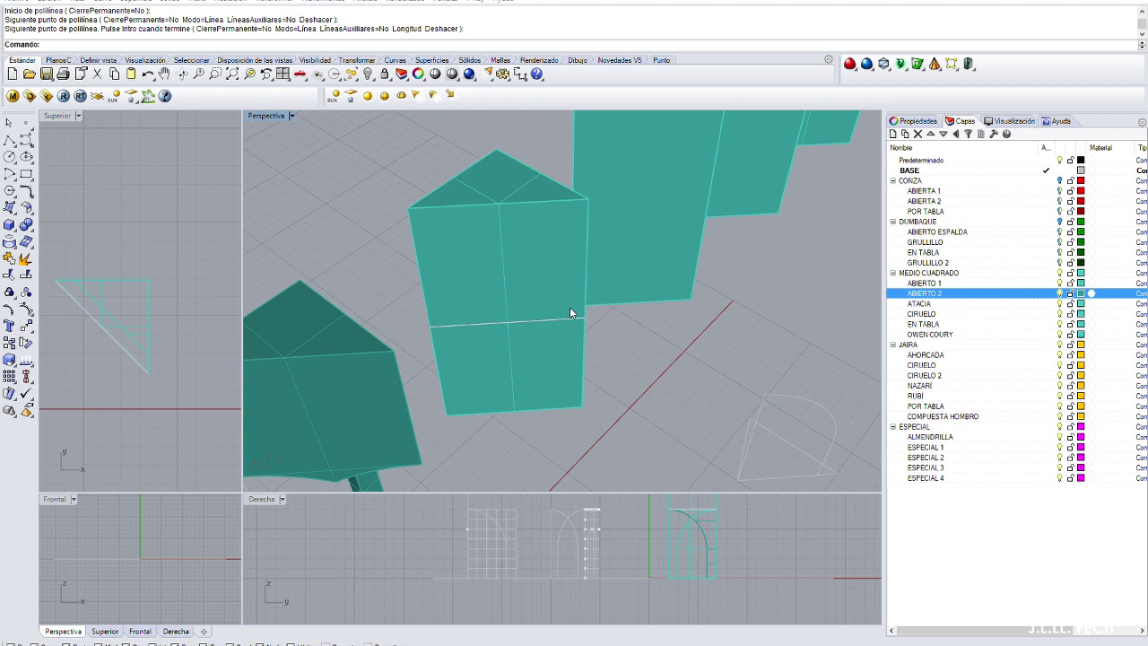
click(568, 315)
key(Return)
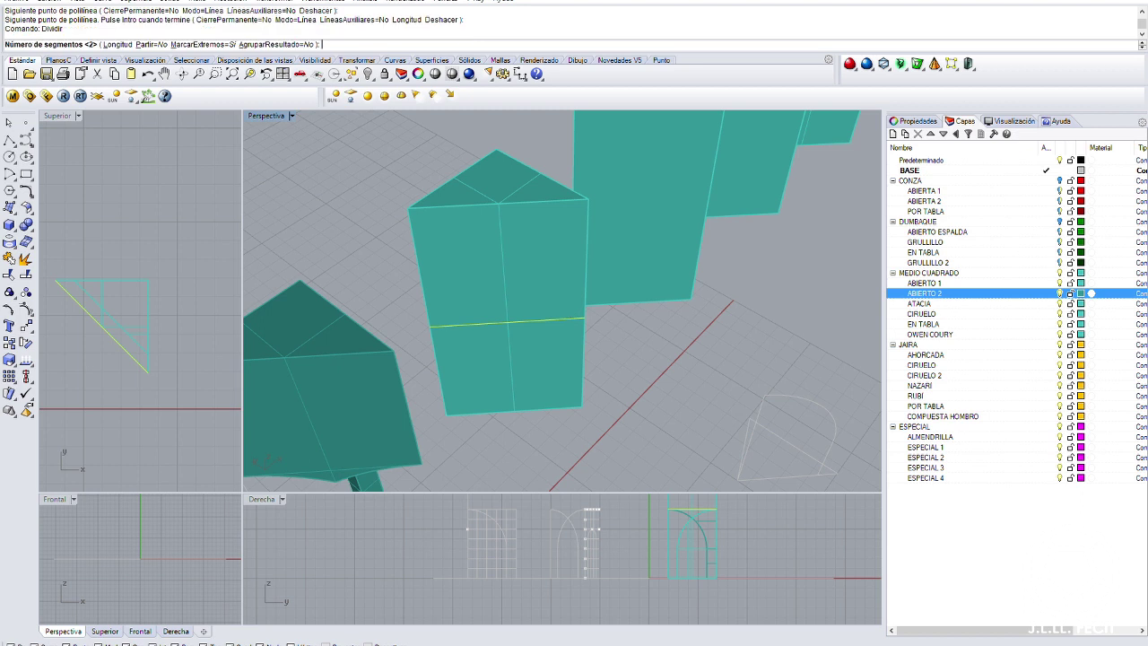
scroll(513, 327, down, 3)
right_drag(512, 328, 583, 320)
key(Return)
Copy the arch profile from the base drawings onto the third prism's diagonal face, align it there and delete the leftover
click(524, 372)
click(564, 367)
click(529, 385)
click(9, 343)
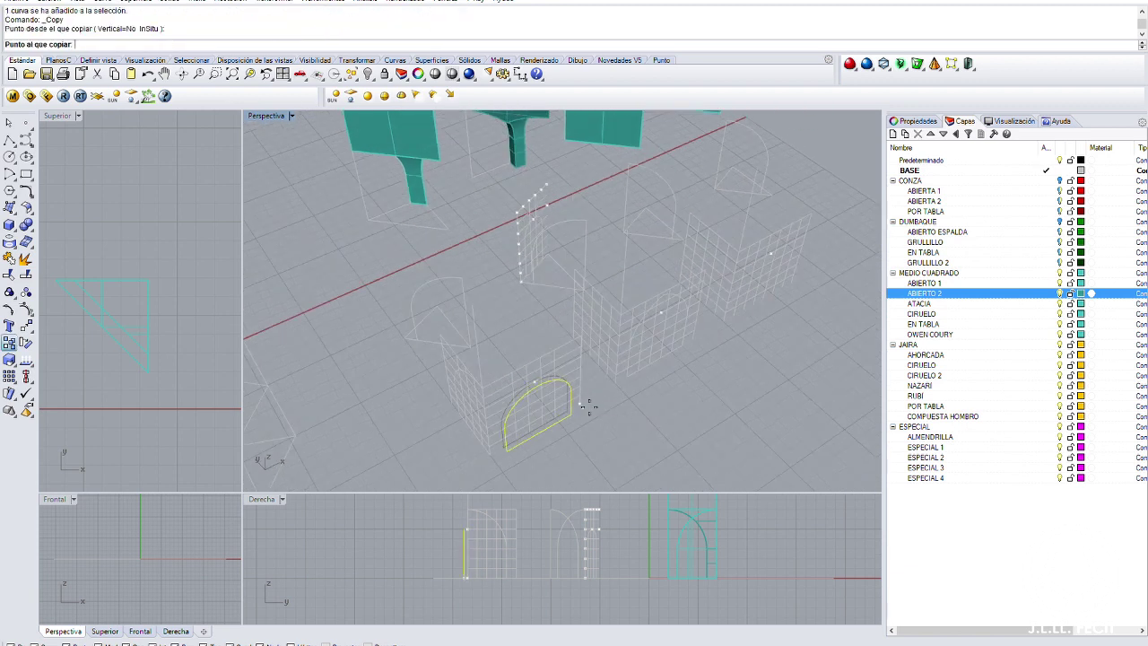
click(588, 401)
scroll(526, 308, up, 5)
scroll(530, 351, up, 3)
click(541, 351)
key(Return)
click(574, 327)
click(410, 340)
click(505, 389)
key(Return)
key(Delete)
Copy the vertical line to every division point across the third prism's diagonal face
right_drag(505, 389, 463, 239)
click(448, 194)
click(9, 344)
click(428, 196)
click(417, 198)
click(448, 199)
click(480, 200)
click(512, 201)
click(545, 203)
key(Return)
Divide the vertical edge line into 7 segments and copy the horizontal line to its points to complete the grid
click(355, 216)
key(Return)
click(386, 197)
click(9, 344)
click(354, 196)
click(374, 293)
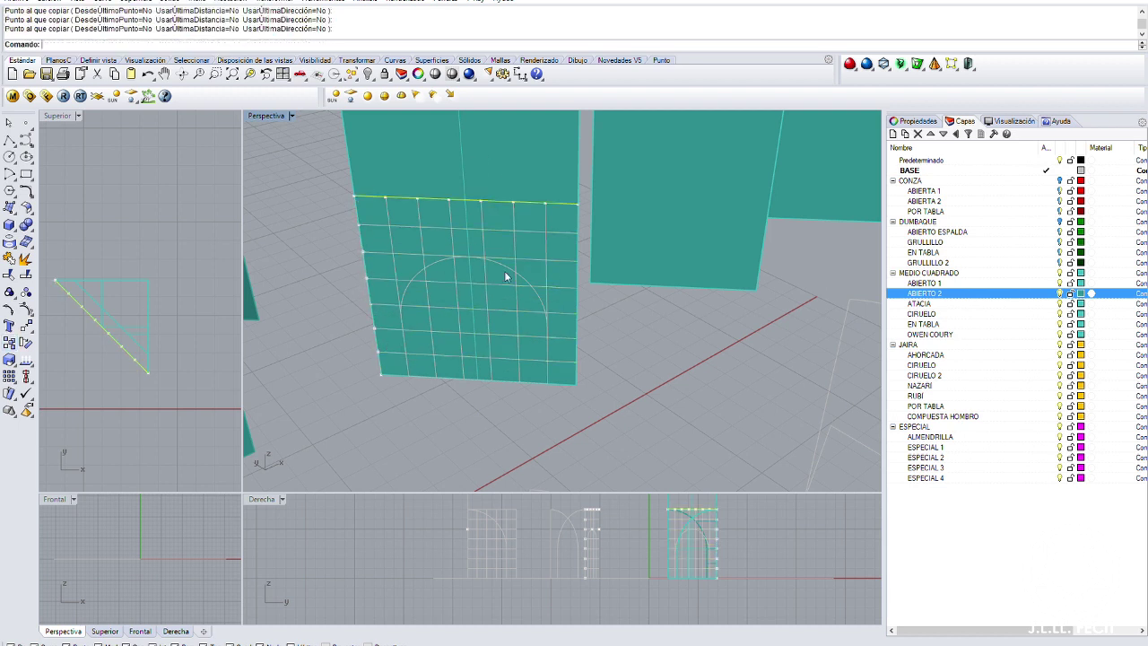
Subtract the extruded diagonal-face arch solid from the third half-square prism and delete the cutting solid
click(603, 409)
click(603, 409)
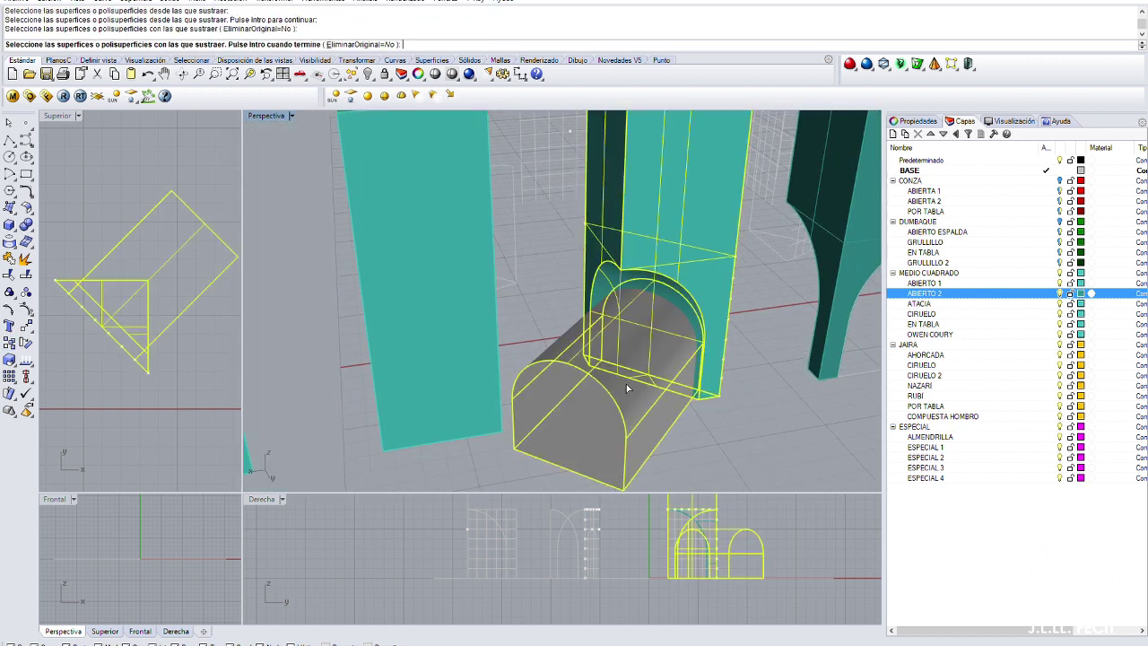
key(Delete)
Assign the carved third half-square prism to the ATACIA layer and save the file
scroll(623, 350, down, 5)
right_drag(628, 330, 628, 395)
click(548, 310)
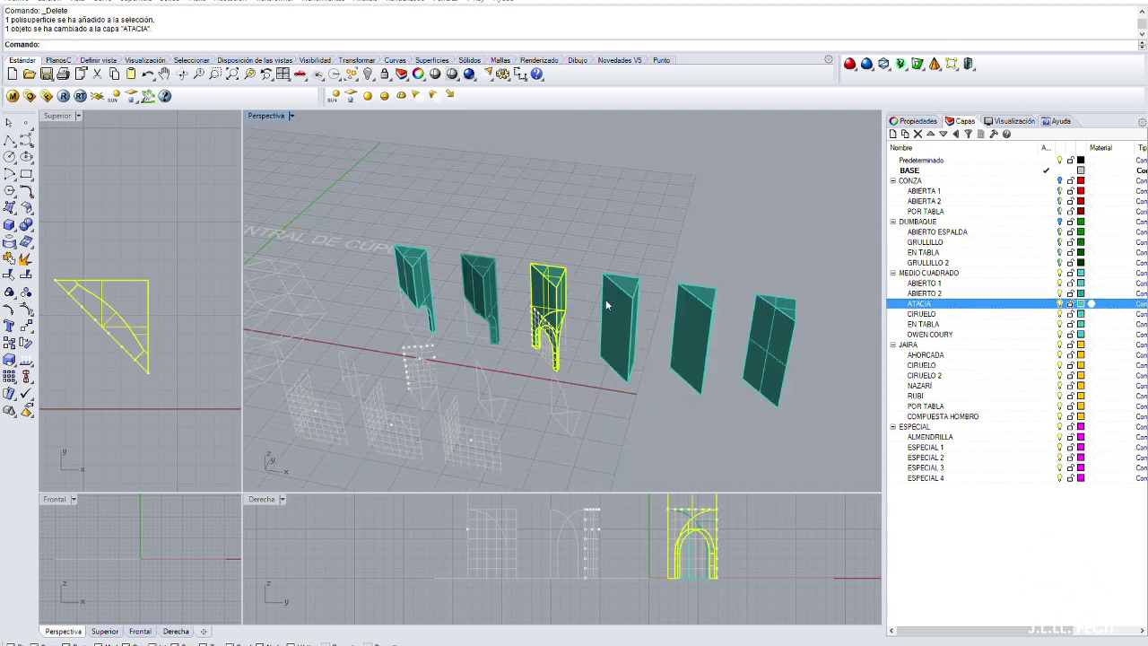
click(614, 429)
right_drag(614, 429, 341, 179)
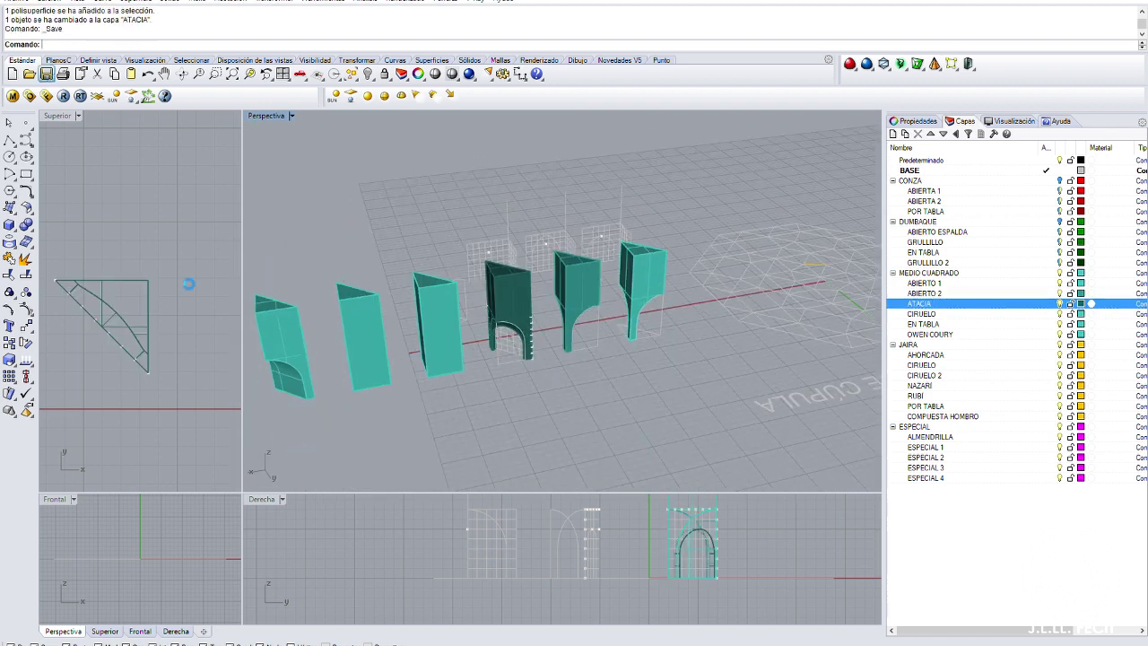
Draw guide lines on the fourth half-square prism's short face, dividing the vertical into 7 segments and the horizontal into 5
scroll(439, 377, up, 4)
click(439, 377)
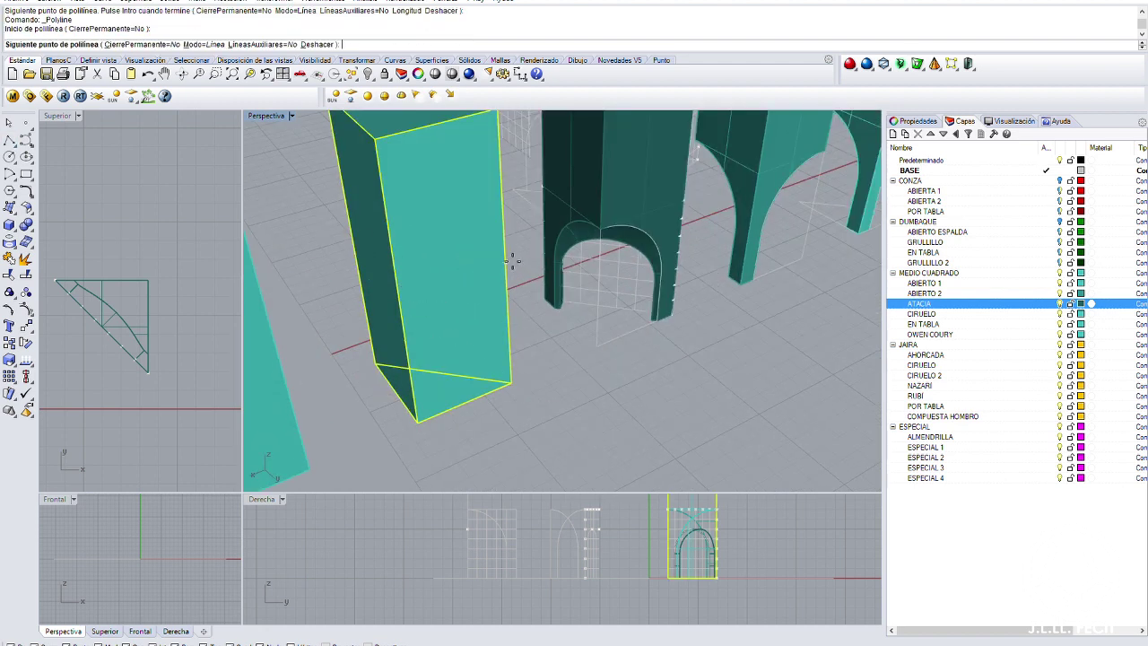
text(Dividir)
key(Return)
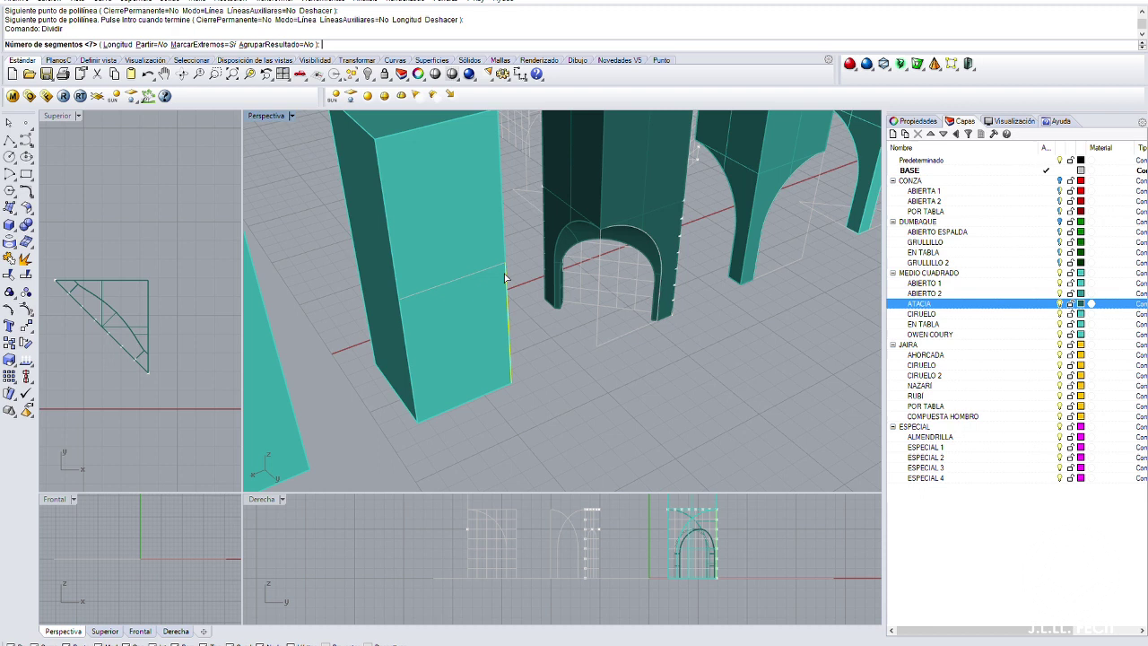
key(Return)
Copy the guide lines to the division points to build a 5 by 7 grid on the fourth prism's short face
text(Copiar)
key(Return)
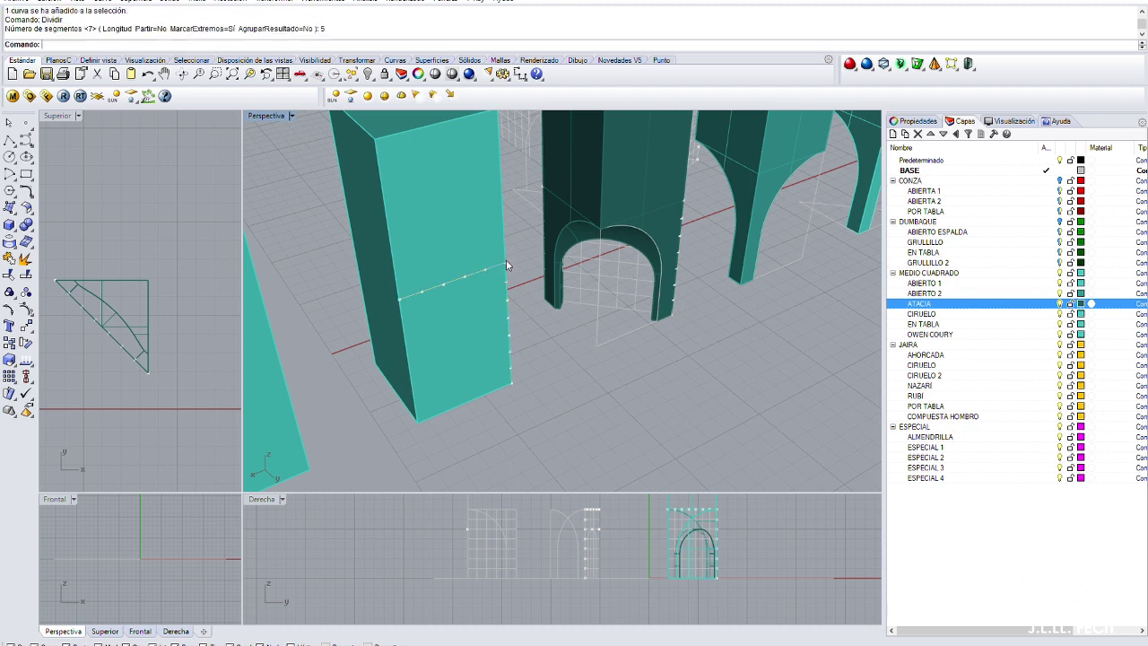
click(506, 266)
click(451, 280)
click(510, 296)
click(511, 327)
scroll(474, 338, up, 2)
key(Return)
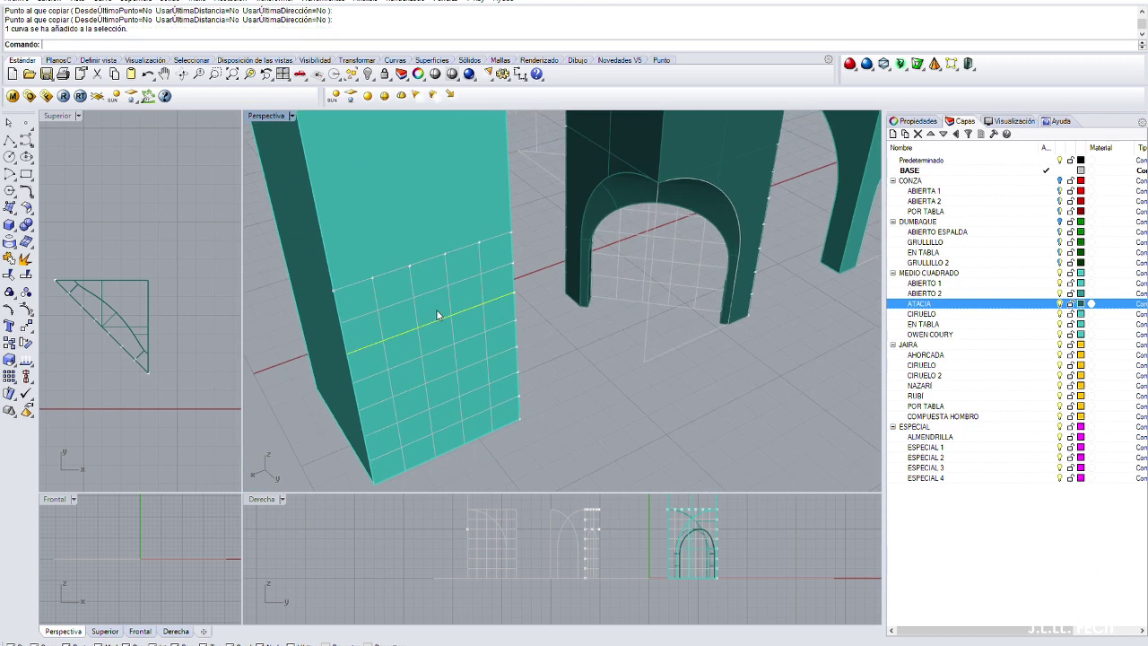
Draw a circle on the fourth prism's grid and trim it with the side lines into a round arch
click(9, 156)
click(444, 320)
click(421, 387)
right_drag(438, 388, 347, 365)
key(Return)
click(9, 275)
click(426, 384)
click(366, 269)
click(474, 269)
key(Return)
Draw the arch's base line and join the curves into a closed profile
click(9, 139)
click(399, 453)
click(477, 422)
key(Return)
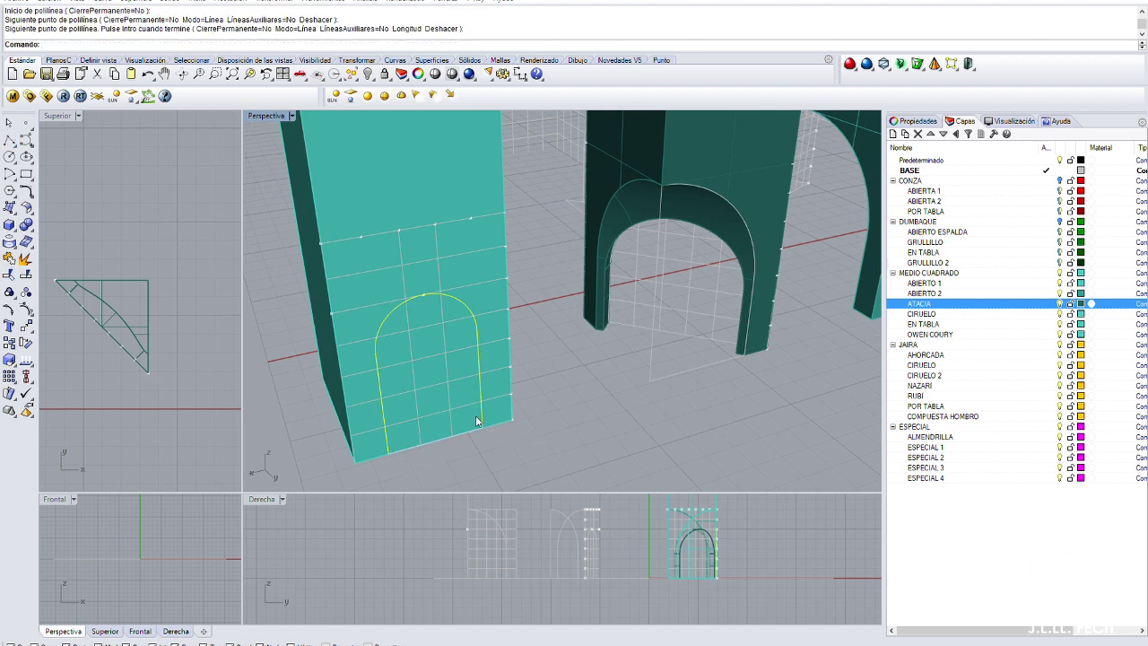
click(9, 258)
right_drag(431, 377, 516, 381)
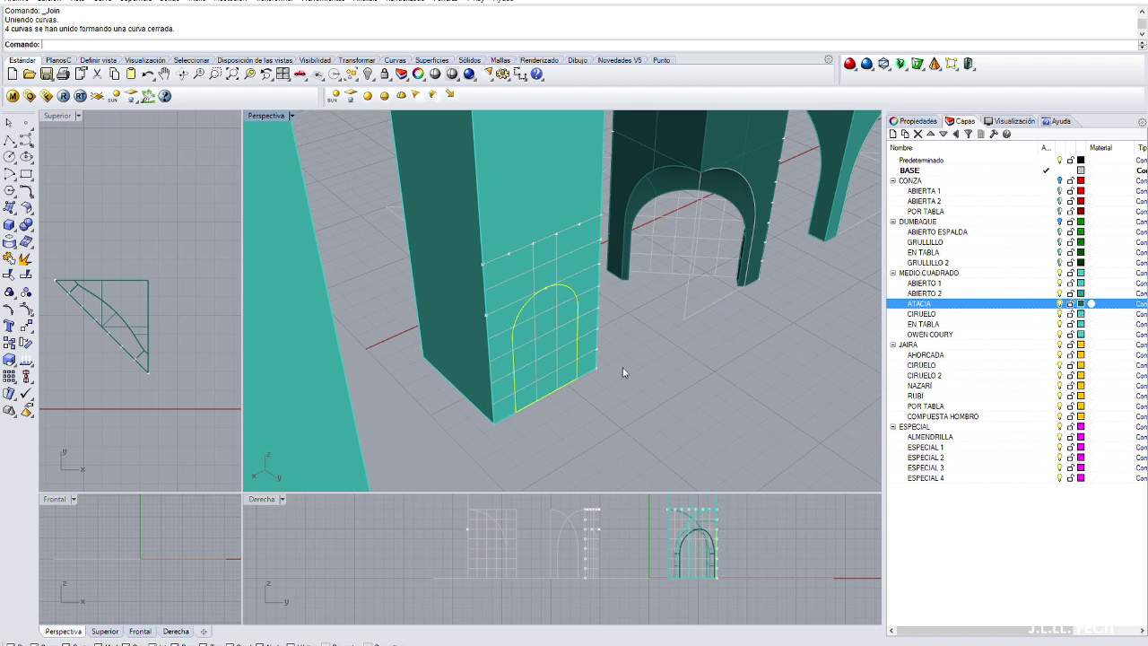
Try moving the closed arch profile up to the top of the grid on the fourth prism's face
right_drag(624, 372, 548, 331)
click(26, 325)
click(590, 326)
right_drag(551, 269, 530, 393)
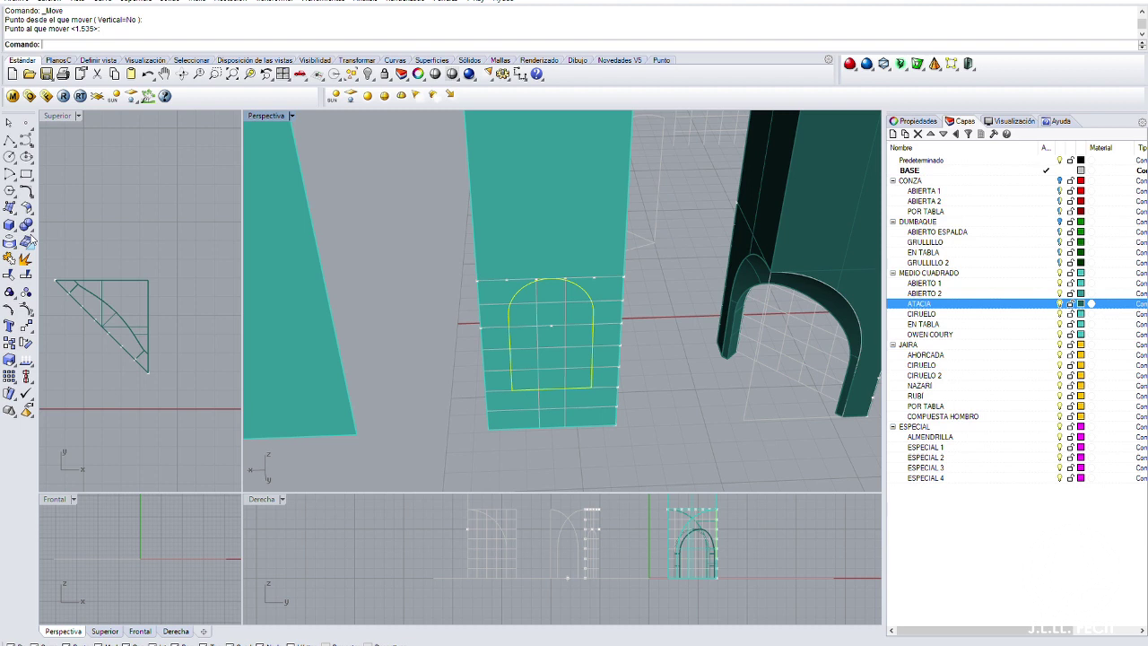
right_drag(538, 340, 580, 362)
key(ctrl+z)
key(ctrl+z)
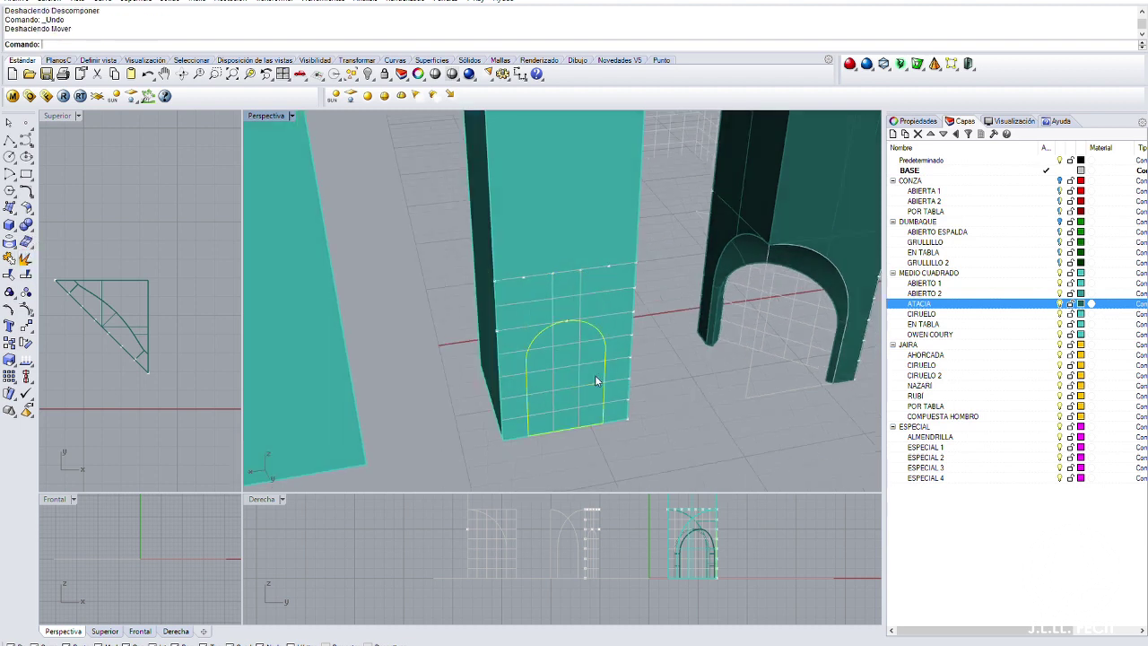
Draw a new arch circle higher on the fourth prism's grid, reaching the grid's top line
click(564, 268)
key(Return)
key(Return)
click(9, 156)
click(577, 269)
click(546, 332)
click(608, 320)
key(Escape)
Trim the new circle into a taller arch and join it with the sides and base as a closed profile
text(trim)
key(Return)
click(594, 327)
click(9, 258)
key(Return)
click(602, 423)
click(525, 397)
right_drag(521, 300, 534, 311)
Extrude the taller arch profile as a solid in a direction parallel to the fourth prism's diagonal side
text(Ext)
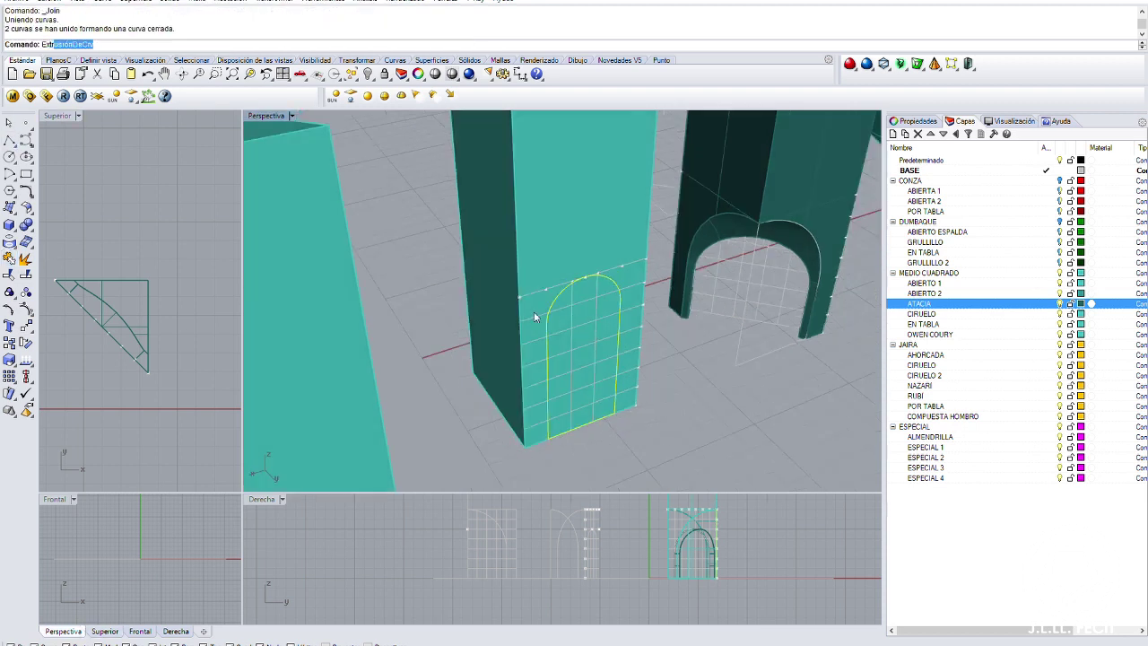
key(Return)
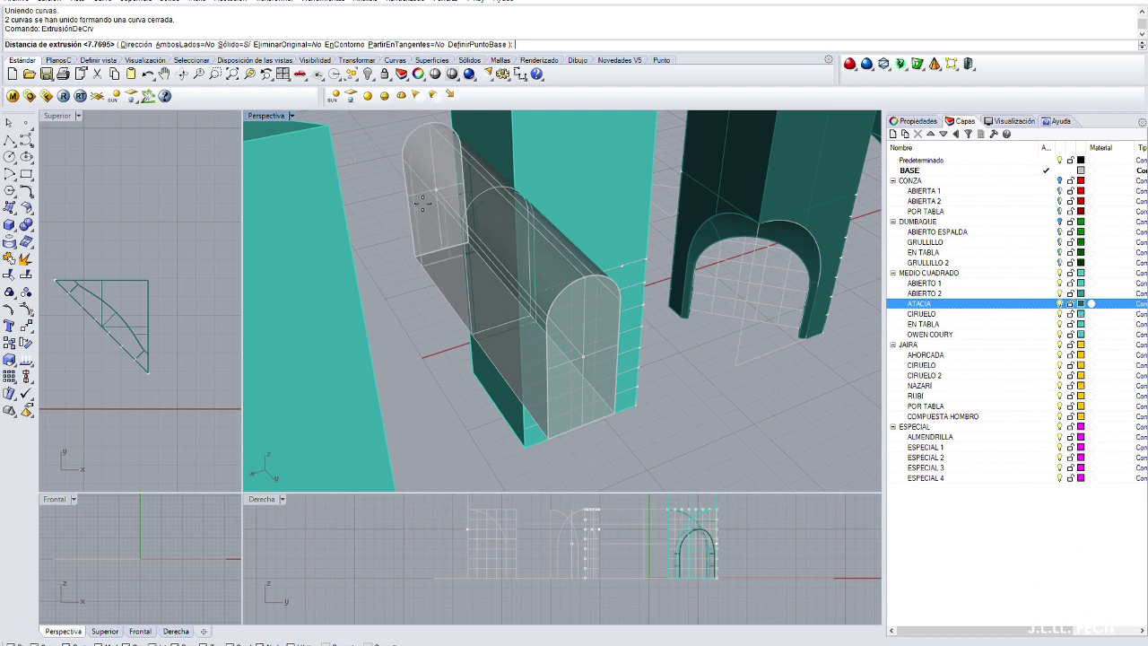
click(133, 44)
click(127, 292)
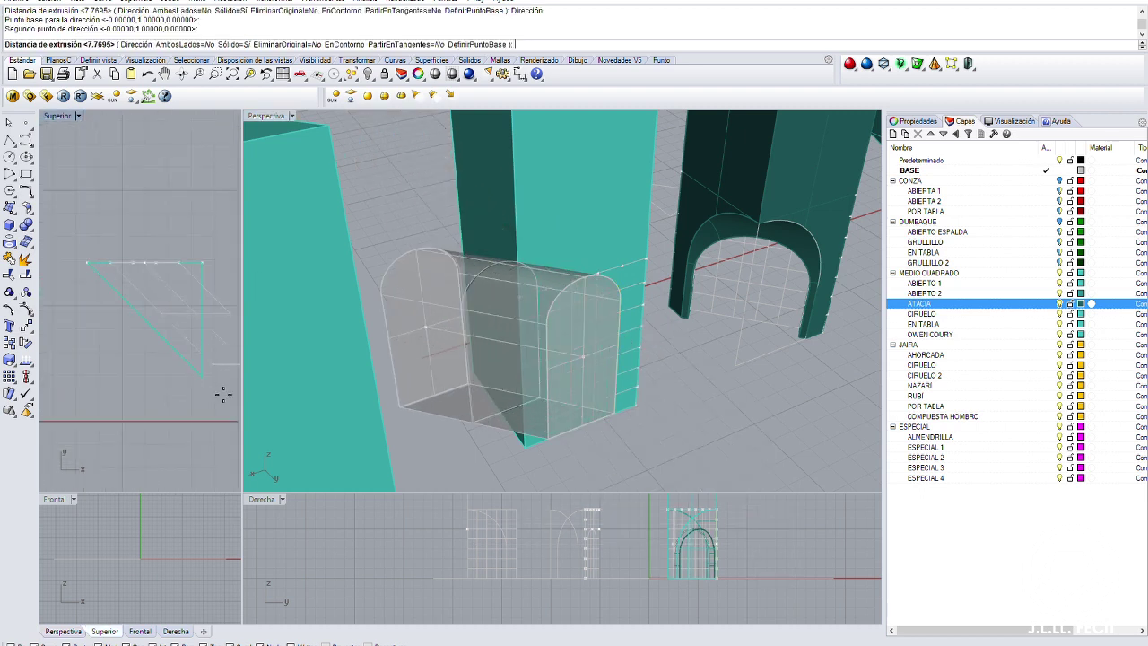
click(439, 334)
Subtract the arch solid from the fourth half-square prism and delete the cutting solid
right_drag(440, 335, 499, 384)
key(Escape)
text(Di)
key(Escape)
click(589, 273)
key(Delete)
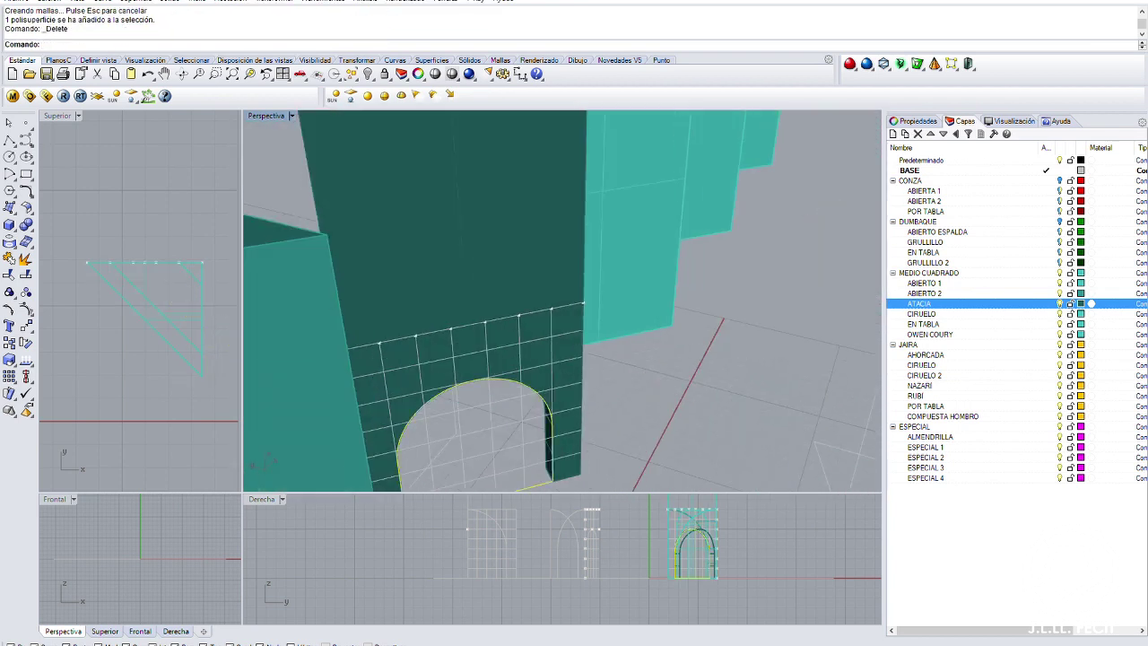
Copy the arch profile from the ATACIA prism's diagonal face to the fourth prism's diagonal face
click(11, 275)
scroll(573, 314, down, 5)
click(520, 386)
click(633, 269)
scroll(632, 269, up, 6)
key(Return)
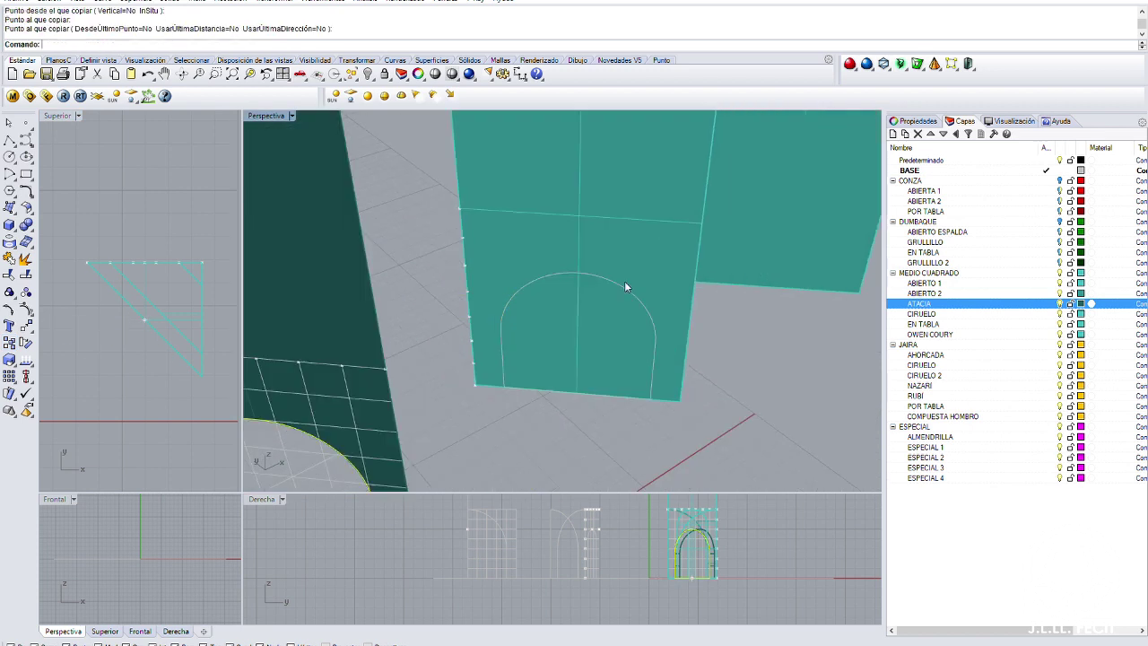
Raise the copied arch to the mid-height line of the fourth prism's diagonal face, explode it, and delete its base and one side
click(478, 535)
text(2)
key(Return)
click(478, 511)
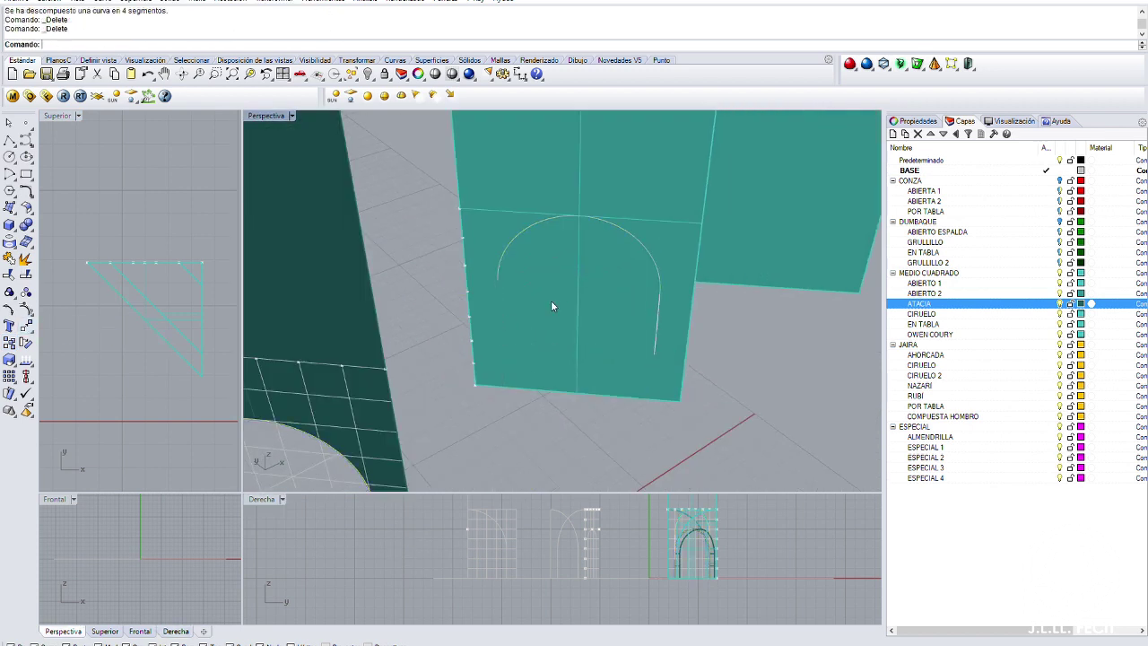
Redraw the missing sides and base down to the prism's bottom edge and join them with the arch as a closed profile
click(499, 282)
click(660, 296)
click(515, 379)
shift+click(503, 287)
ctrl+click(503, 287)
click(9, 257)
scroll(538, 322, down, 5)
scroll(537, 337, up, 4)
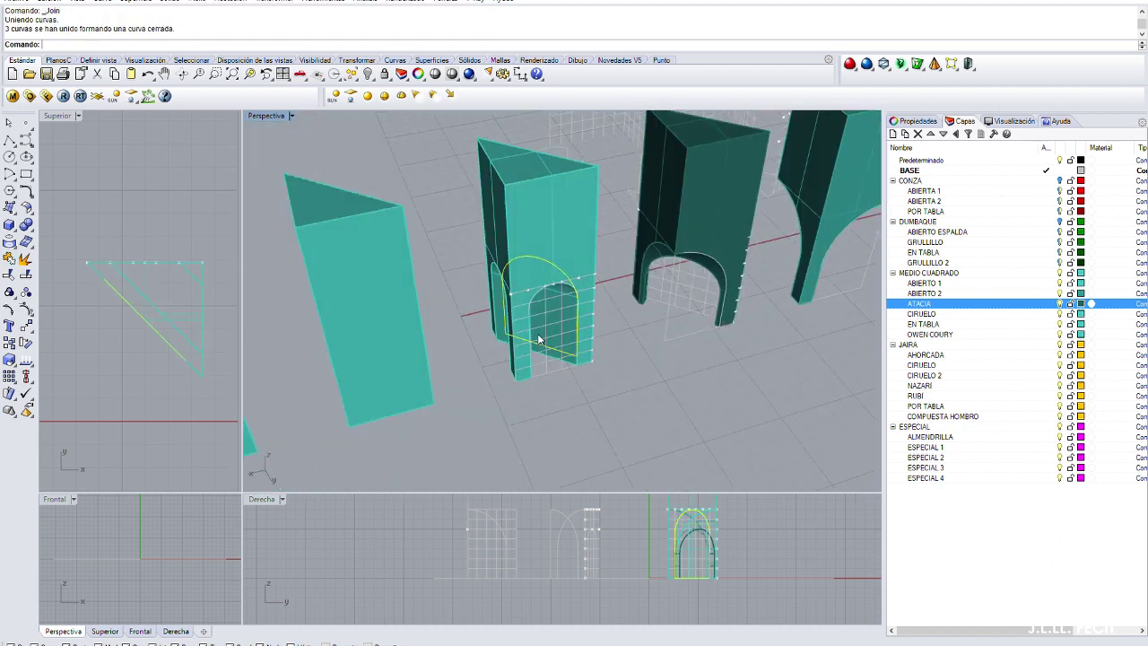
text(extrudecrv)
key(Return)
key(Return)
key(ctrl+z)
Extrude the closed arch profile as a solid from the diagonal face through the fourth prism
right_drag(535, 336, 542, 367)
key(Return)
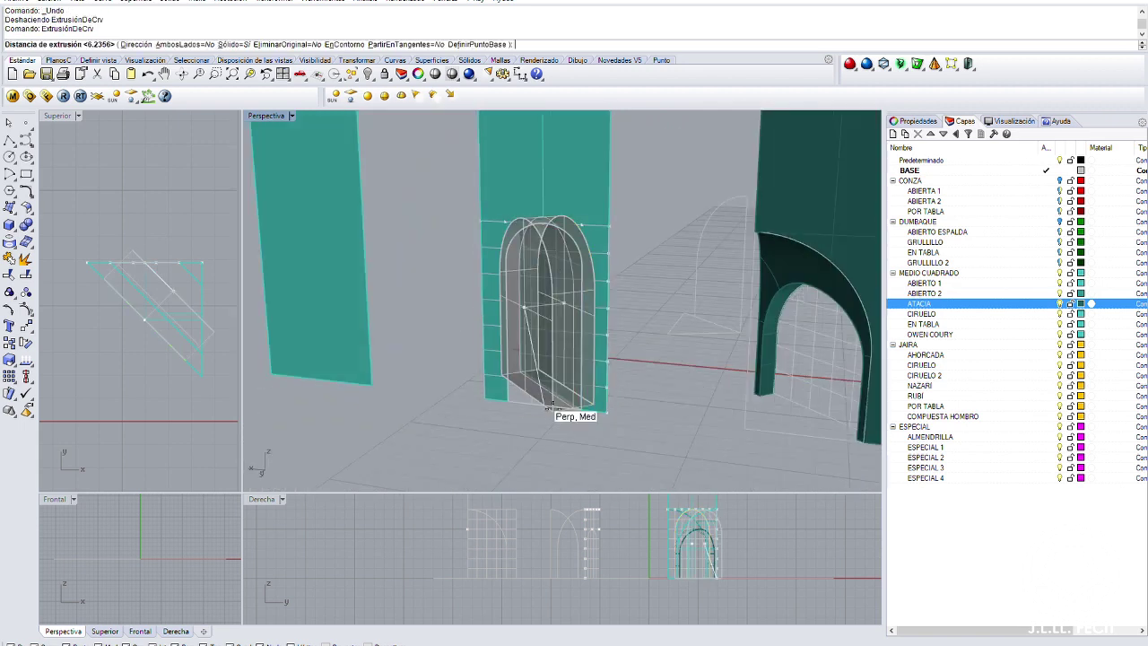
scroll(548, 395, up, 2)
click(548, 395)
Subtract the extruded arch solid from the fourth prism and delete the cutting solid with its profile curve
scroll(538, 358, down, 3)
scroll(518, 303, up, 4)
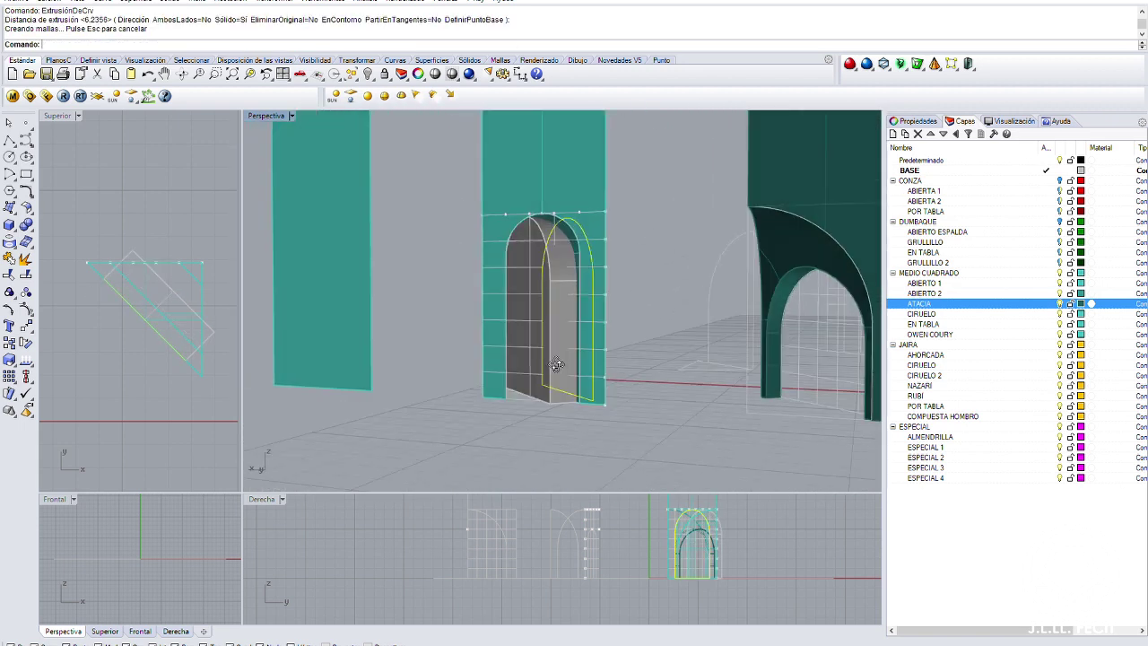
click(518, 302)
key(Delete)
right_drag(525, 144, 428, 357)
scroll(642, 300, down, 3)
right_drag(642, 300, 592, 337)
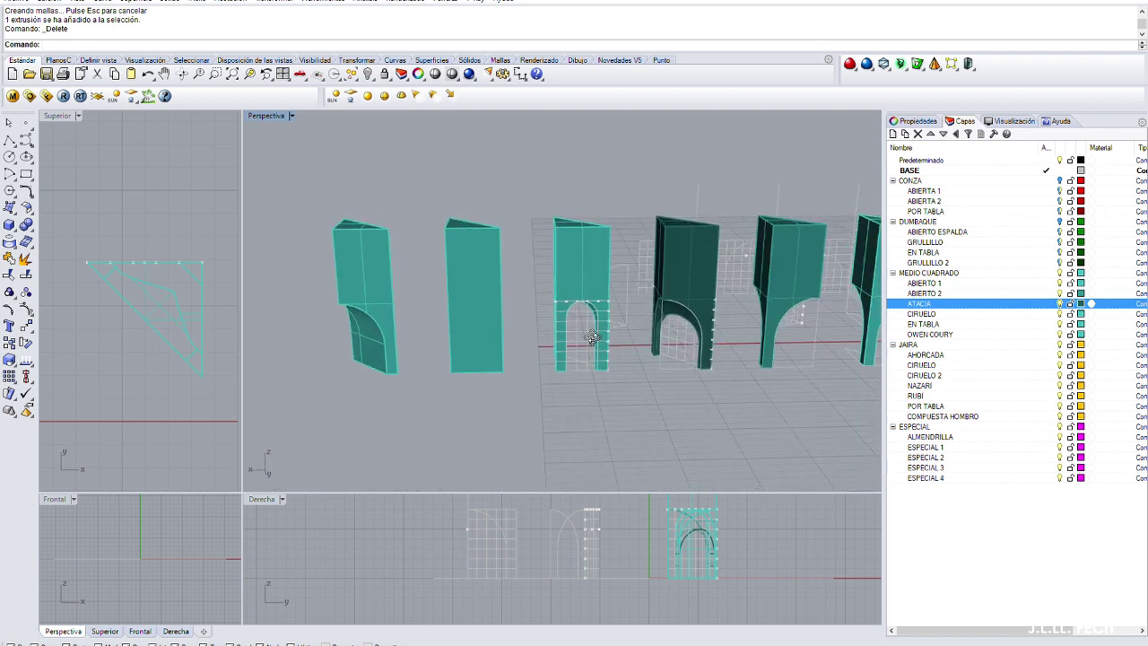